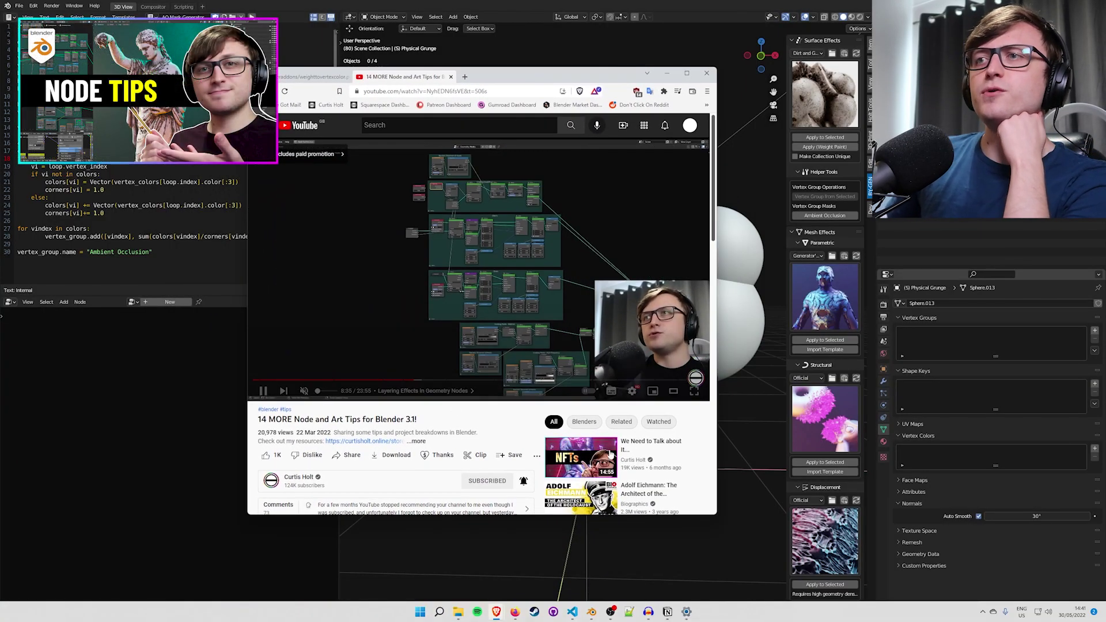
Enlarge the browser window and jump the YouTube video to its Edge Angle Node chapter
{"action": "left_click_drag", "start_coordinate": [714, 514], "coordinate": [841, 529]}
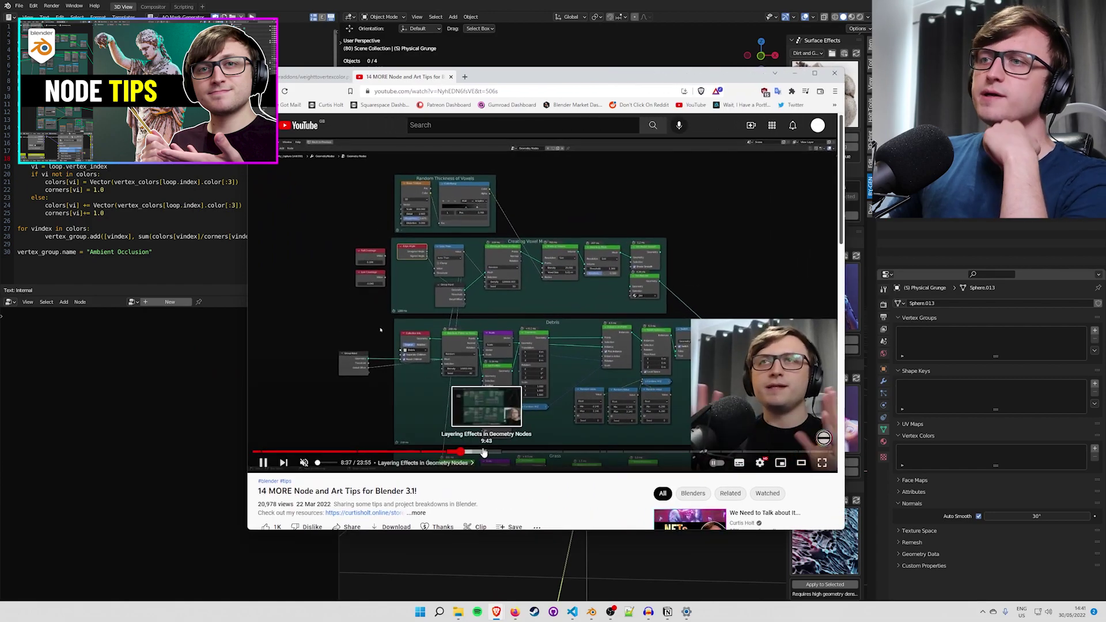
{"action": "left_click", "coordinate": [316, 452]}
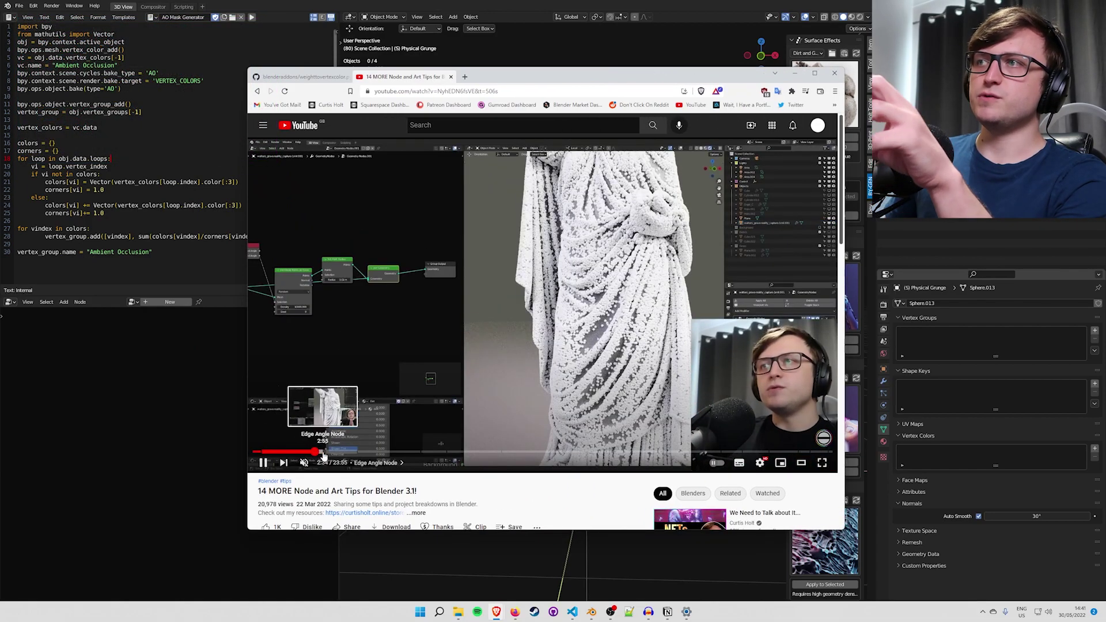
{"action": "left_click", "coordinate": [324, 453]}
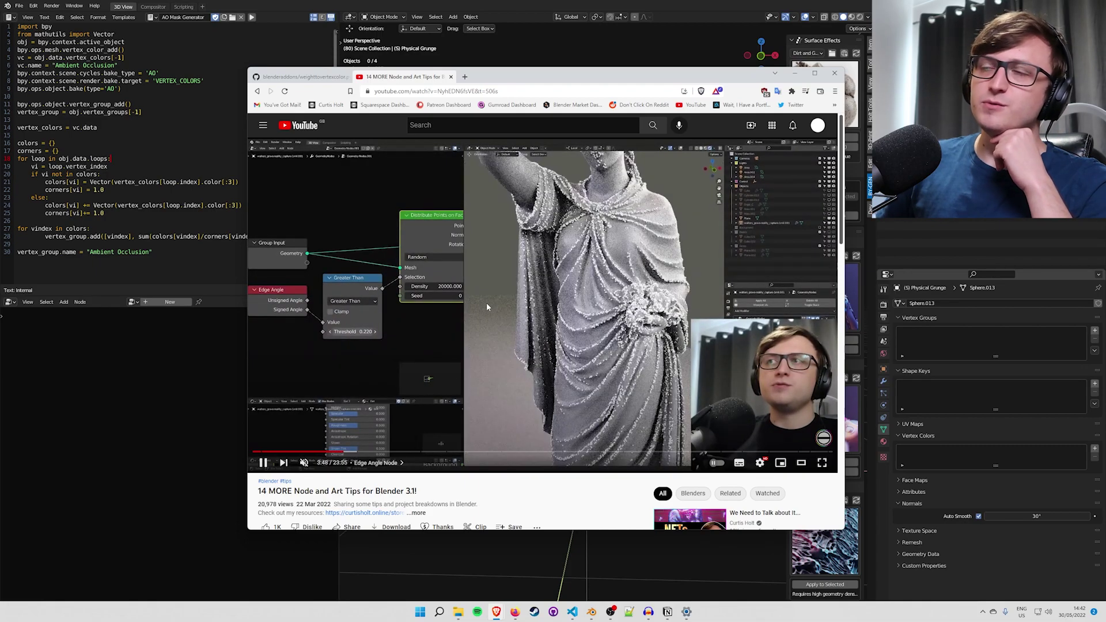
Switch to Blender and add a Geometry Nodes modifier to the Physical Grunge object
{"action": "left_click", "coordinate": [503, 5]}
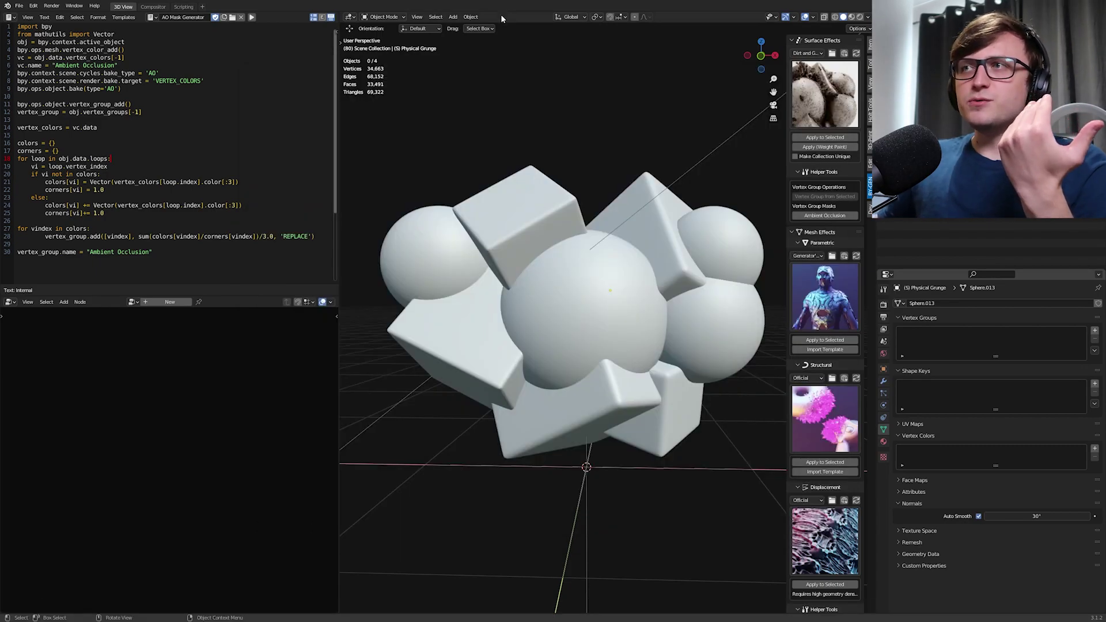
{"action": "left_click", "coordinate": [578, 301]}
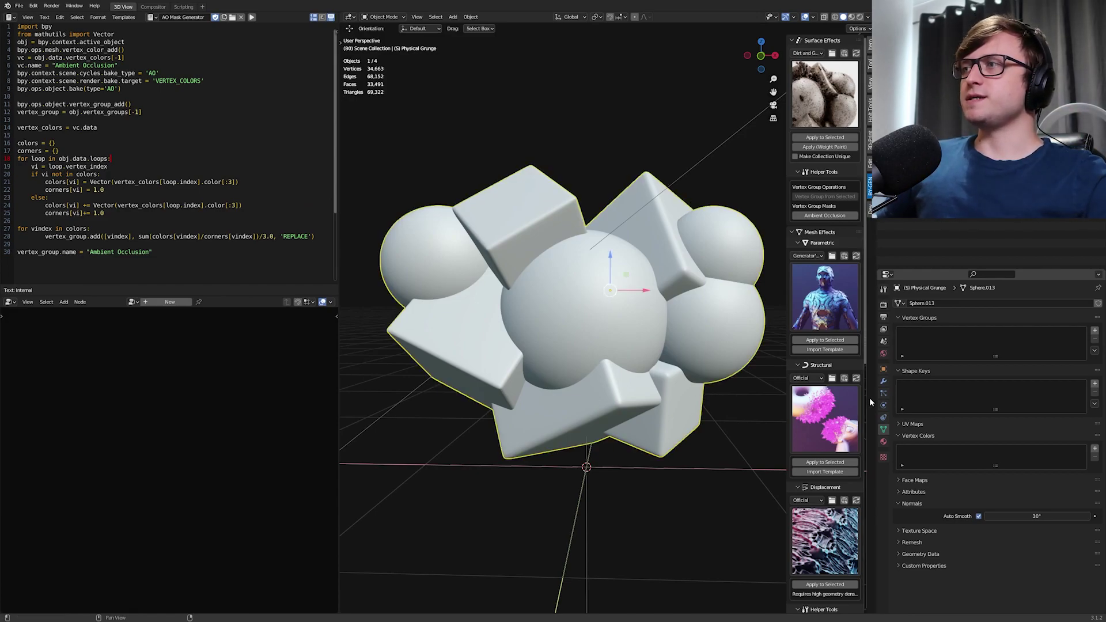
{"action": "left_click", "coordinate": [883, 381]}
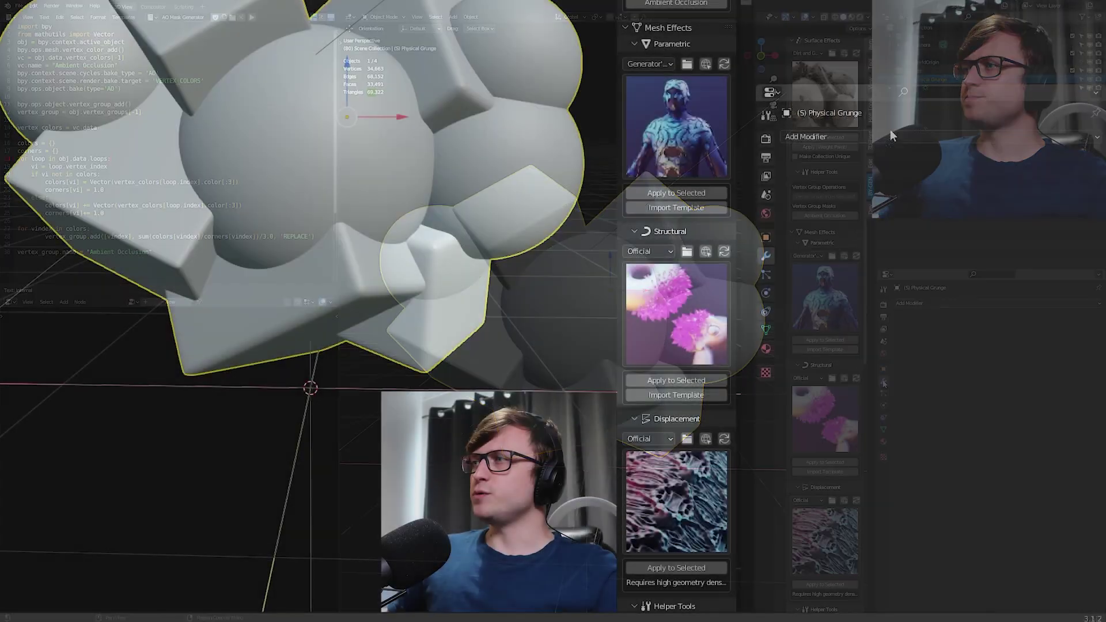
{"action": "left_click", "coordinate": [964, 303]}
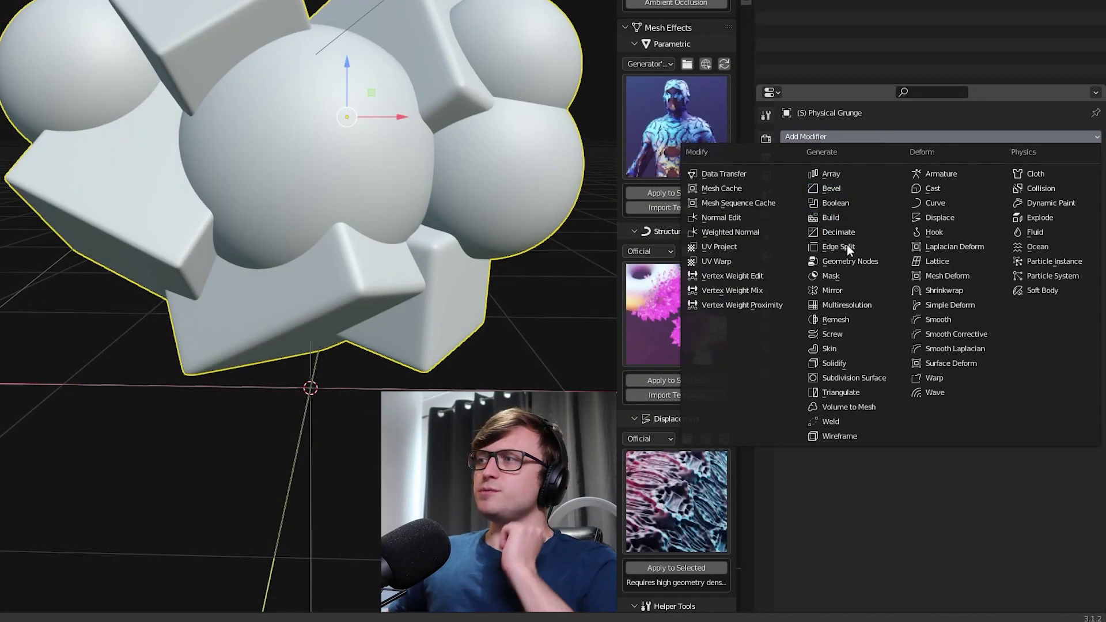
{"action": "left_click", "coordinate": [934, 376]}
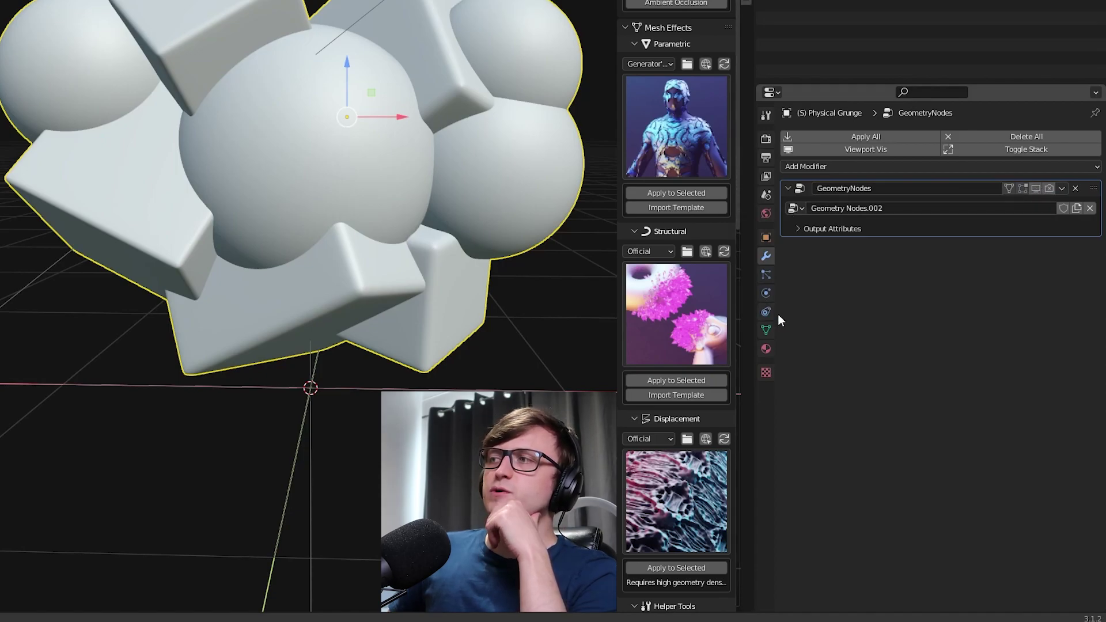
Add a vertex color layer to the mesh and name it Ambient Occlusion
{"action": "left_click", "coordinate": [767, 330]}
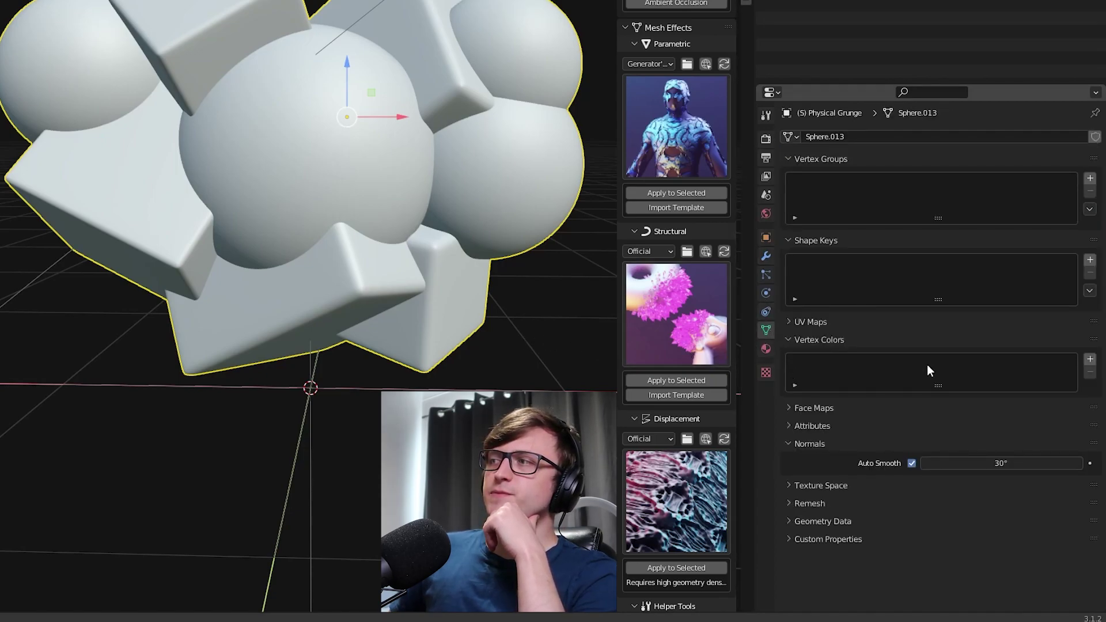
{"action": "left_click", "coordinate": [1090, 361]}
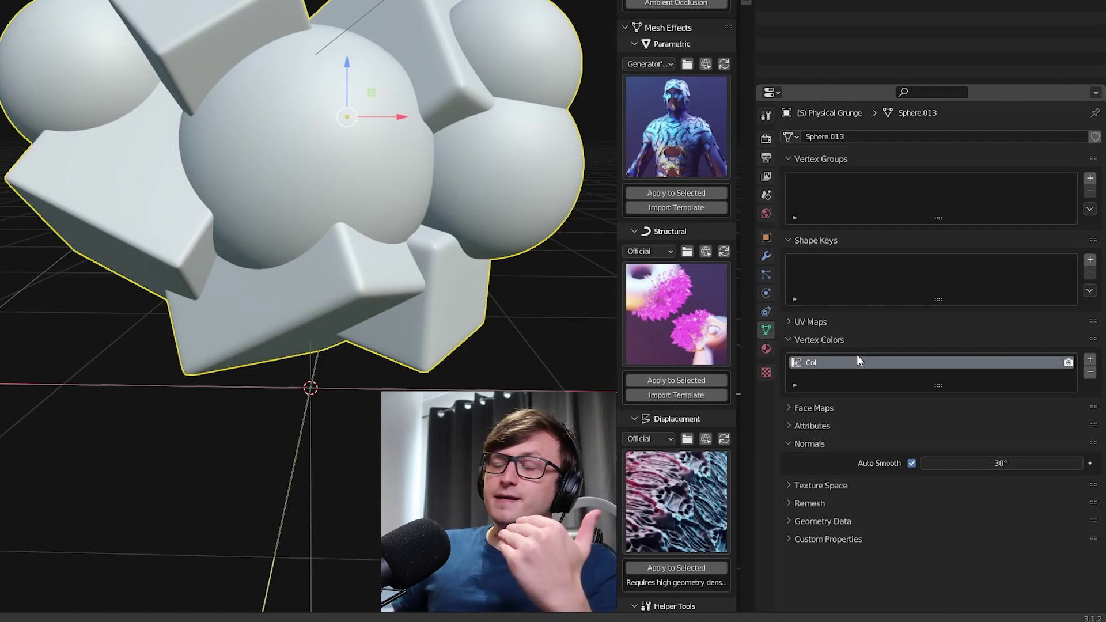
{"action": "double_click", "coordinate": [831, 362]}
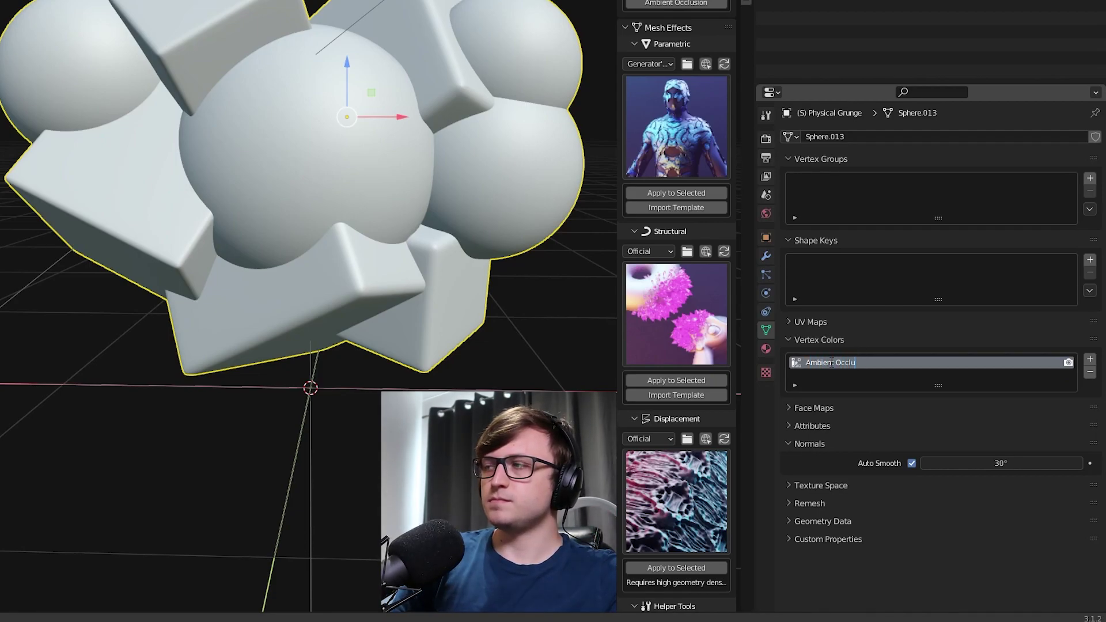
{"action": "key", "text": "Return"}
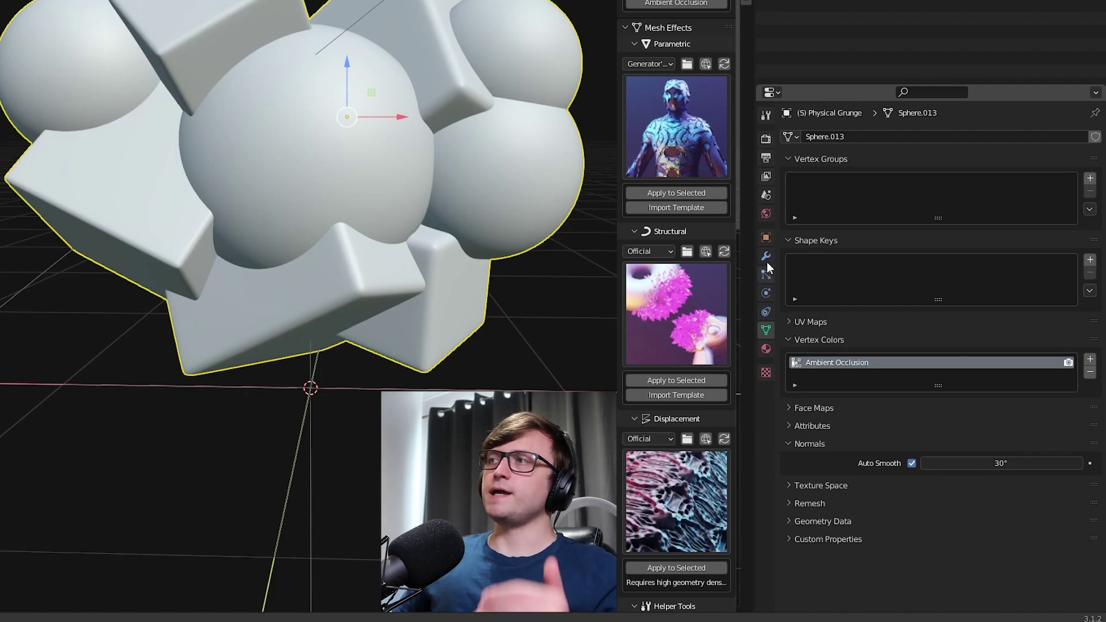
Set the scene's render engine to Cycles
{"action": "left_click", "coordinate": [771, 139]}
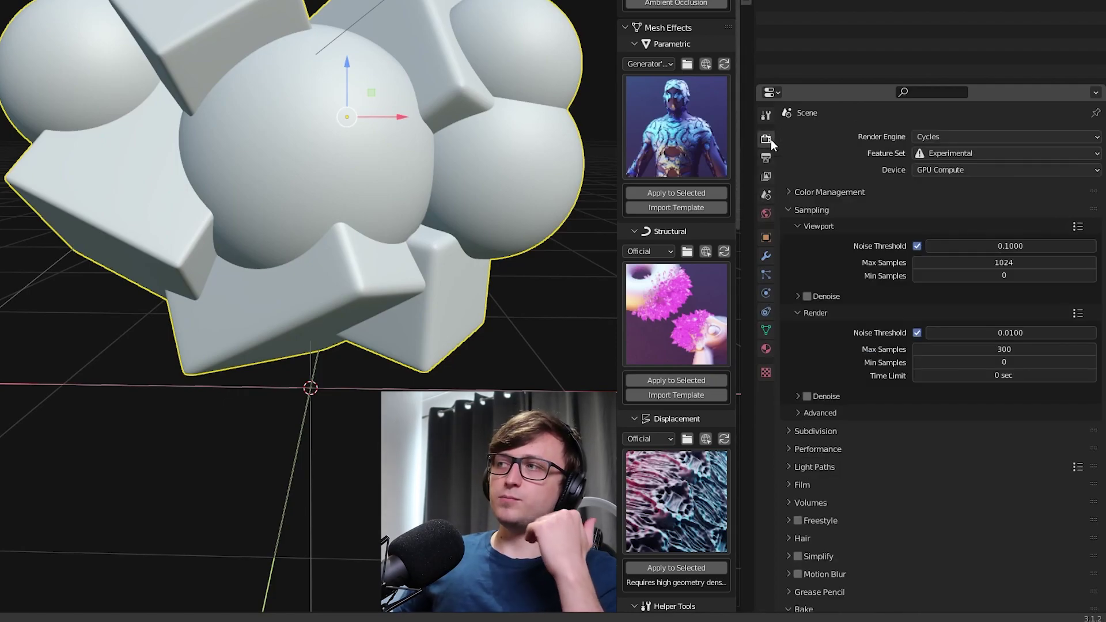
{"action": "left_click", "coordinate": [967, 136]}
{"action": "left_click", "coordinate": [960, 180]}
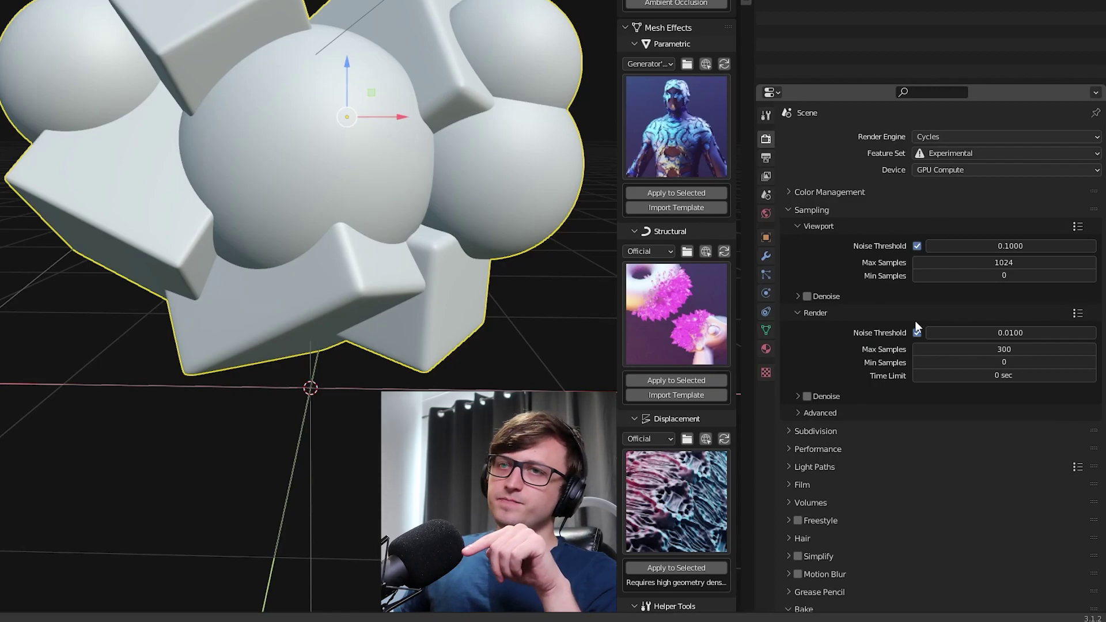
Bake the object with bake type Ambient Occlusion and Vertex Colors as the output target
{"action": "scroll", "coordinate": [920, 392], "scroll_direction": "down", "scroll_amount": 5}
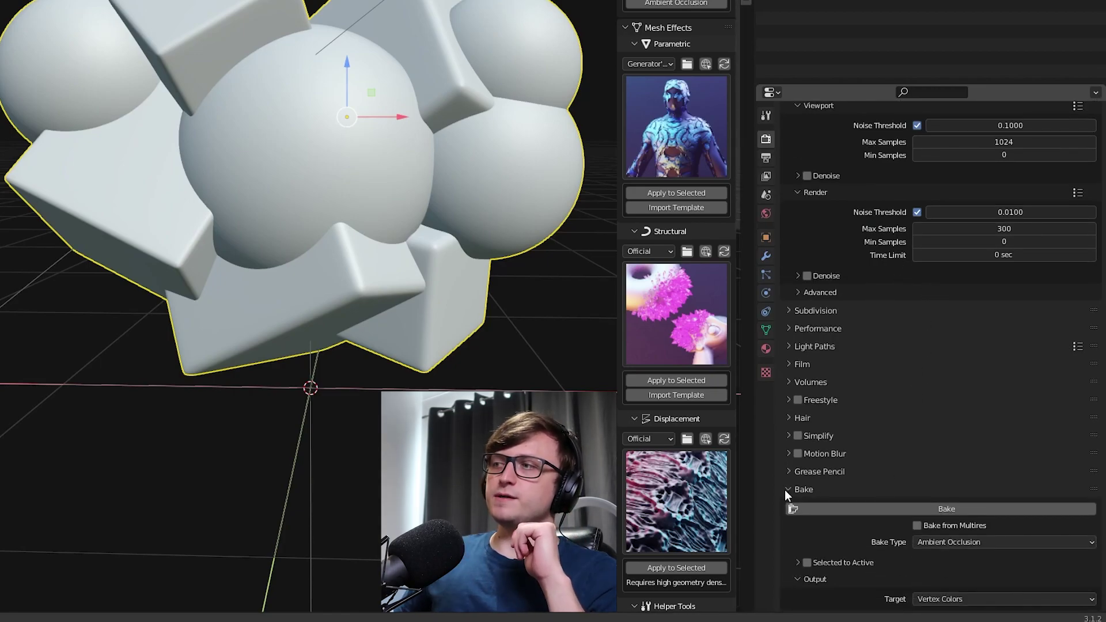
{"action": "left_click", "coordinate": [788, 490]}
{"action": "left_click", "coordinate": [798, 603]}
{"action": "scroll", "coordinate": [911, 561], "scroll_direction": "down", "scroll_amount": 12}
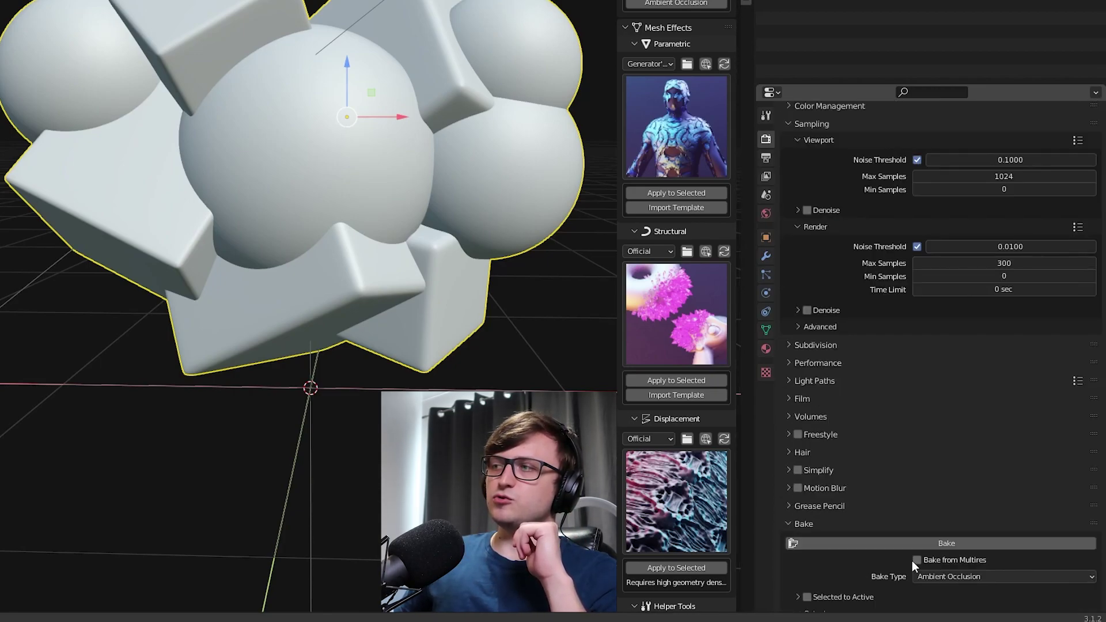
{"action": "left_click_drag", "start_coordinate": [1074, 309], "coordinate": [1032, 303]}
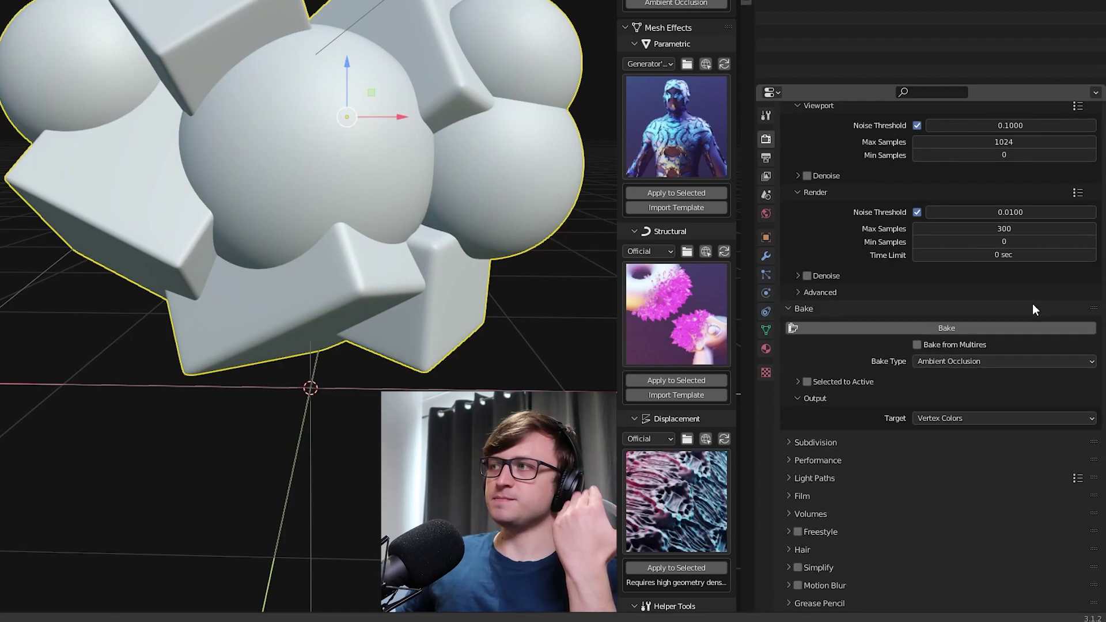
{"action": "left_click", "coordinate": [961, 363]}
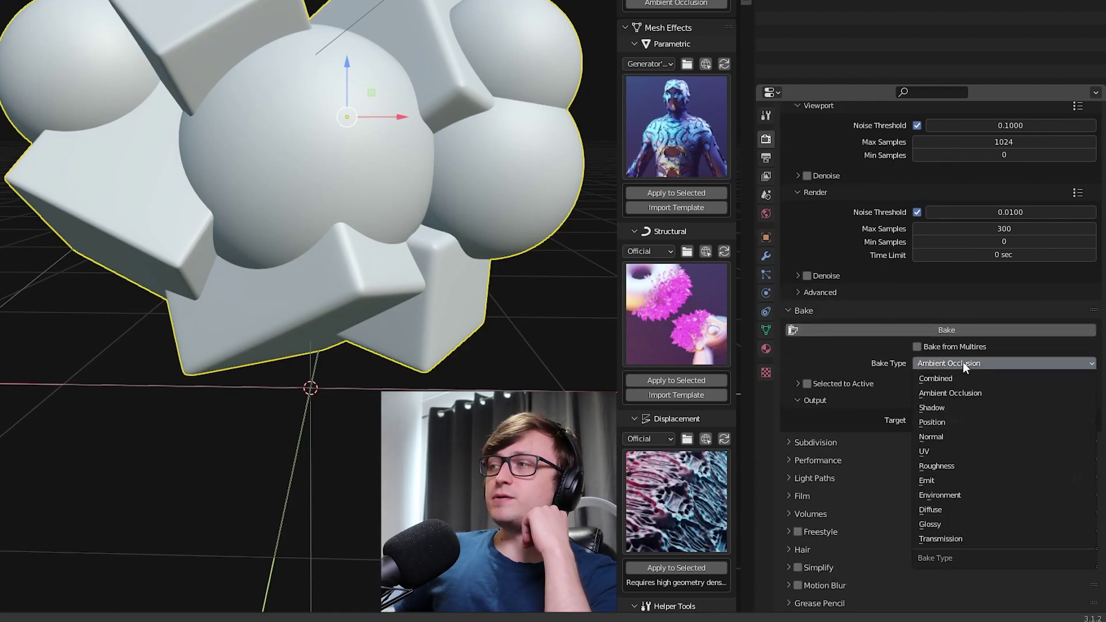
{"action": "left_click", "coordinate": [983, 393]}
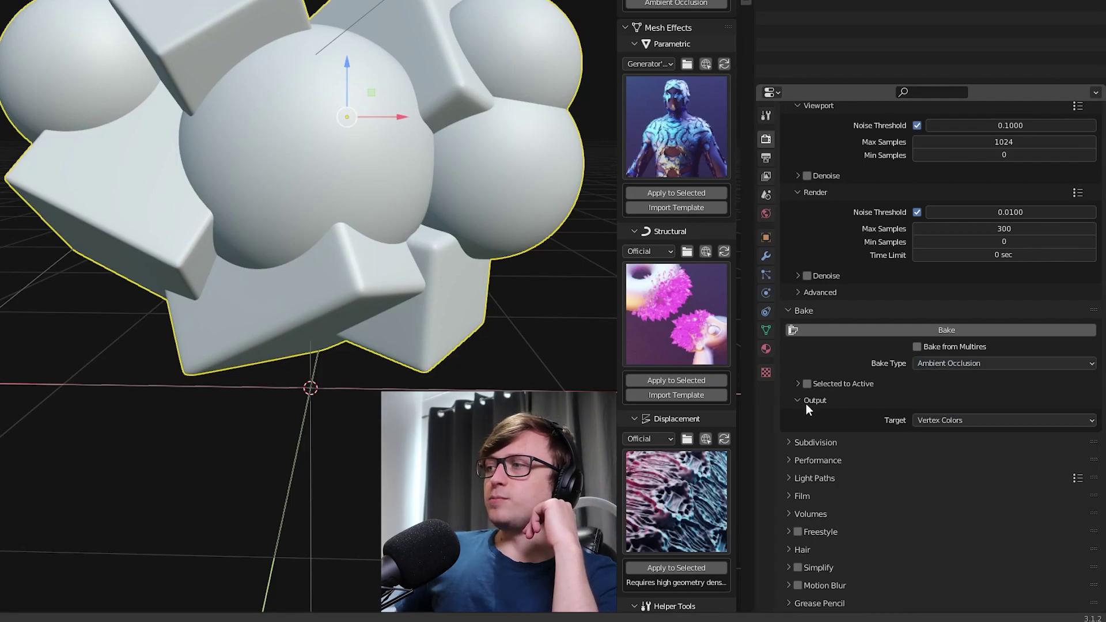
{"action": "left_click", "coordinate": [972, 419]}
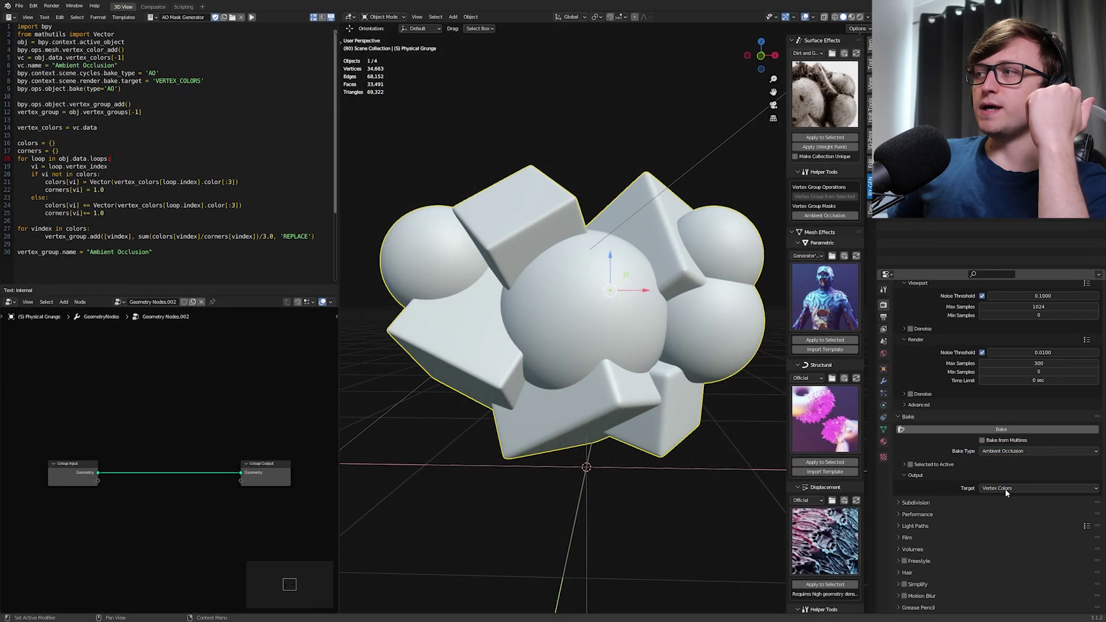
{"action": "left_click", "coordinate": [1003, 429]}
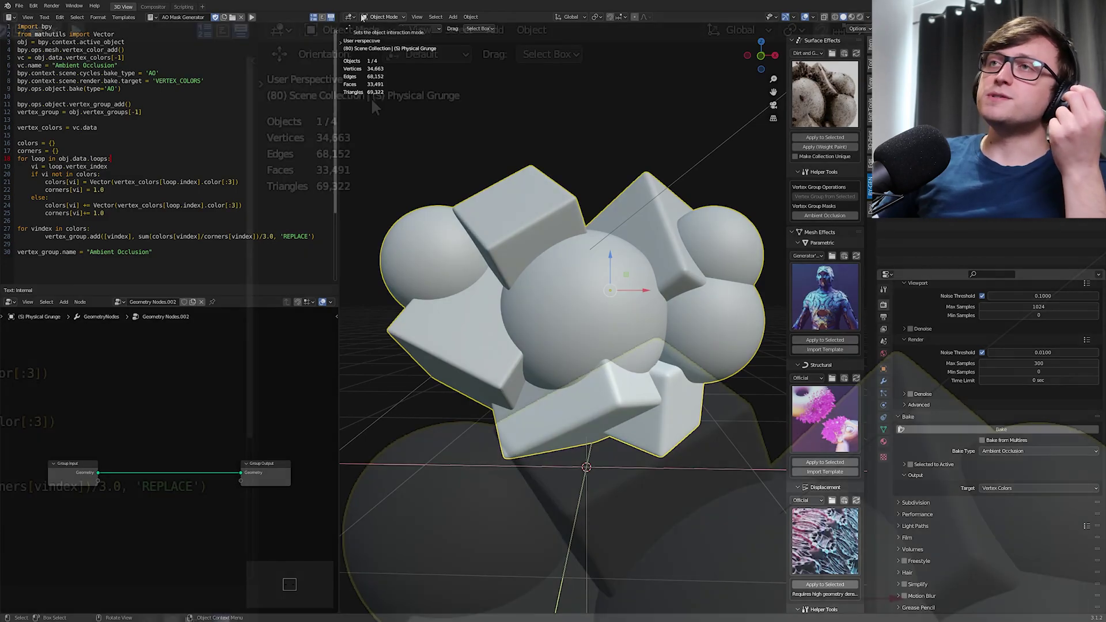
Switch the object to Vertex Paint mode and paint white over the dark spot where the block meets the large sphere
{"action": "left_click", "coordinate": [389, 17]}
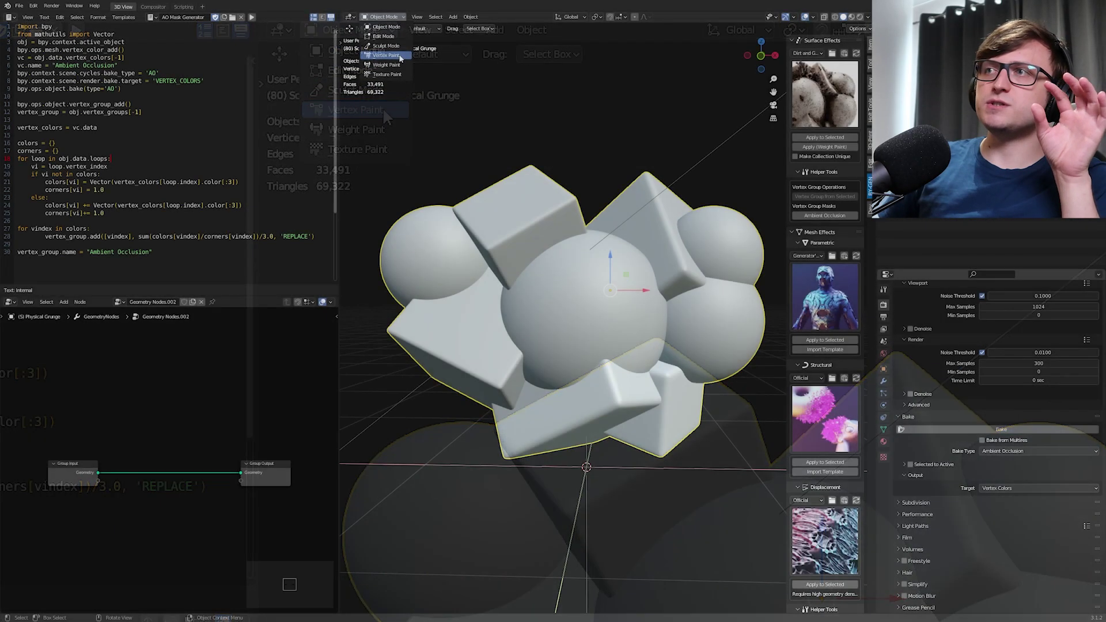
{"action": "left_click", "coordinate": [383, 109]}
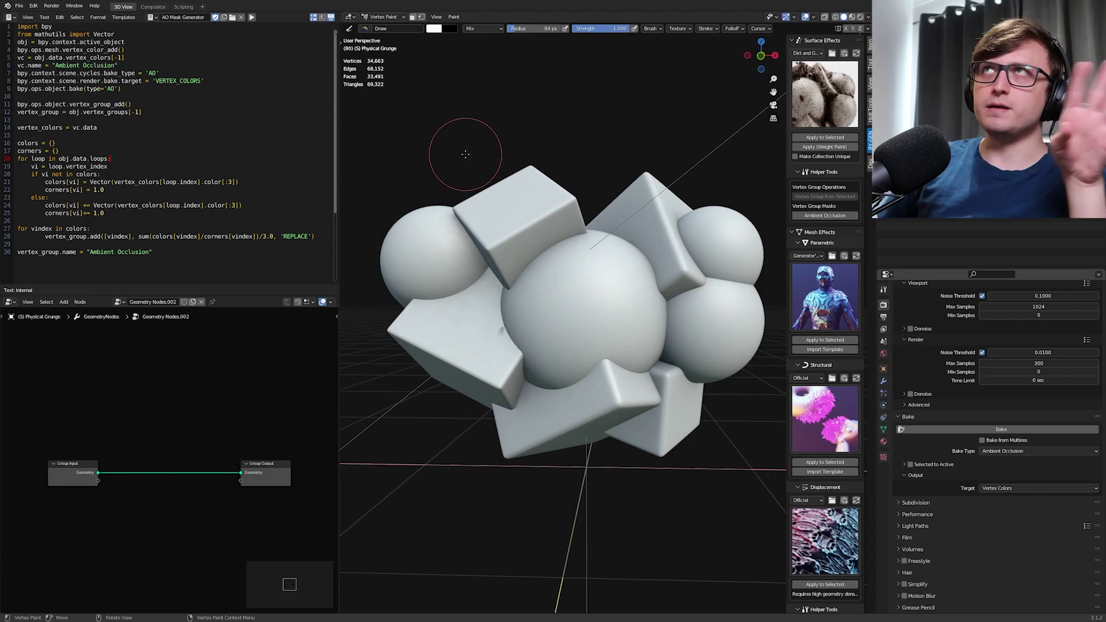
{"action": "mouse_move", "coordinate": [558, 296]}
{"action": "middle_mouse_down"}
{"action": "mouse_move", "coordinate": [628, 285]}
{"action": "mouse_move", "coordinate": [507, 304]}
{"action": "mouse_move", "coordinate": [580, 295]}
{"action": "mouse_move", "coordinate": [597, 303]}
{"action": "mouse_move", "coordinate": [595, 324]}
{"action": "middle_mouse_up"}
{"action": "scroll", "coordinate": [588, 293], "scroll_direction": "up", "scroll_amount": 1}
{"action": "scroll", "coordinate": [600, 304], "scroll_direction": "up", "scroll_amount": 3}
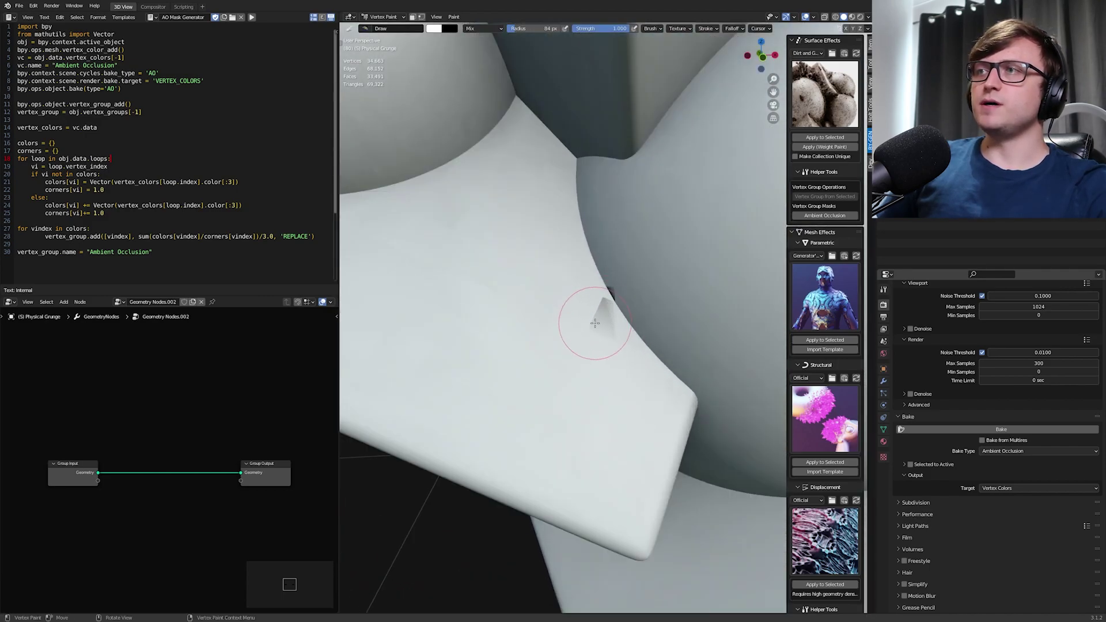
{"action": "left_click_drag", "start_coordinate": [601, 309], "coordinate": [601, 304]}
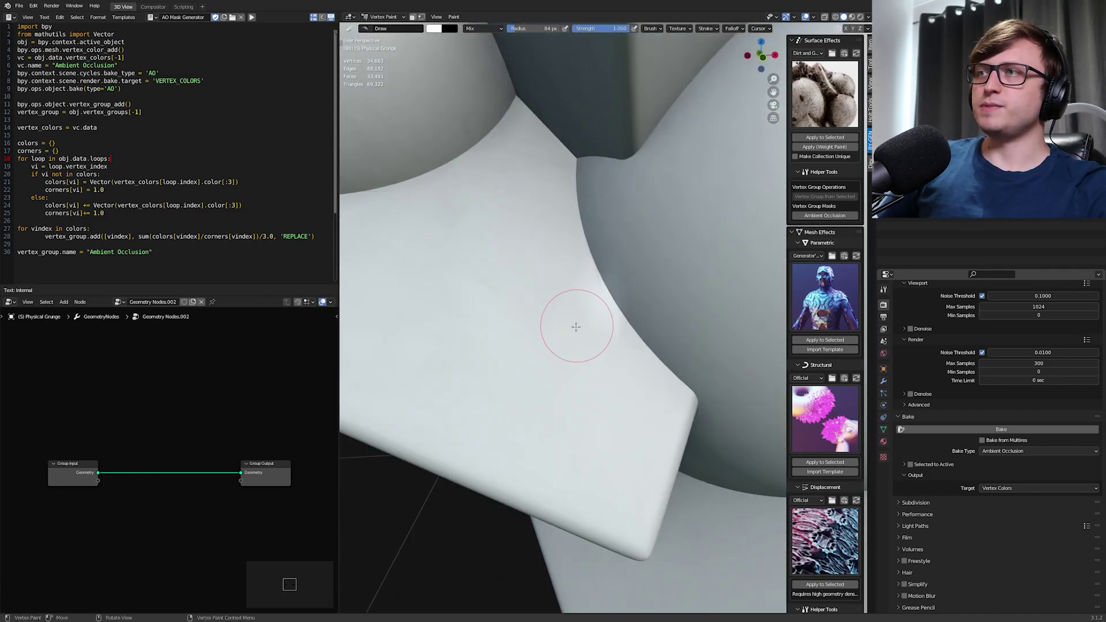
Examine the mesh's topology in wireframe display and return to solid shading
{"action": "scroll", "coordinate": [576, 327], "scroll_direction": "down", "scroll_amount": 5}
{"action": "middle_click_drag", "start_coordinate": [576, 327], "coordinate": [639, 295]}
{"action": "left_click_drag", "start_coordinate": [691, 224], "coordinate": [518, 237]}
{"action": "key", "text": "ctrl+z"}
{"action": "middle_click_drag", "start_coordinate": [535, 287], "coordinate": [571, 291]}
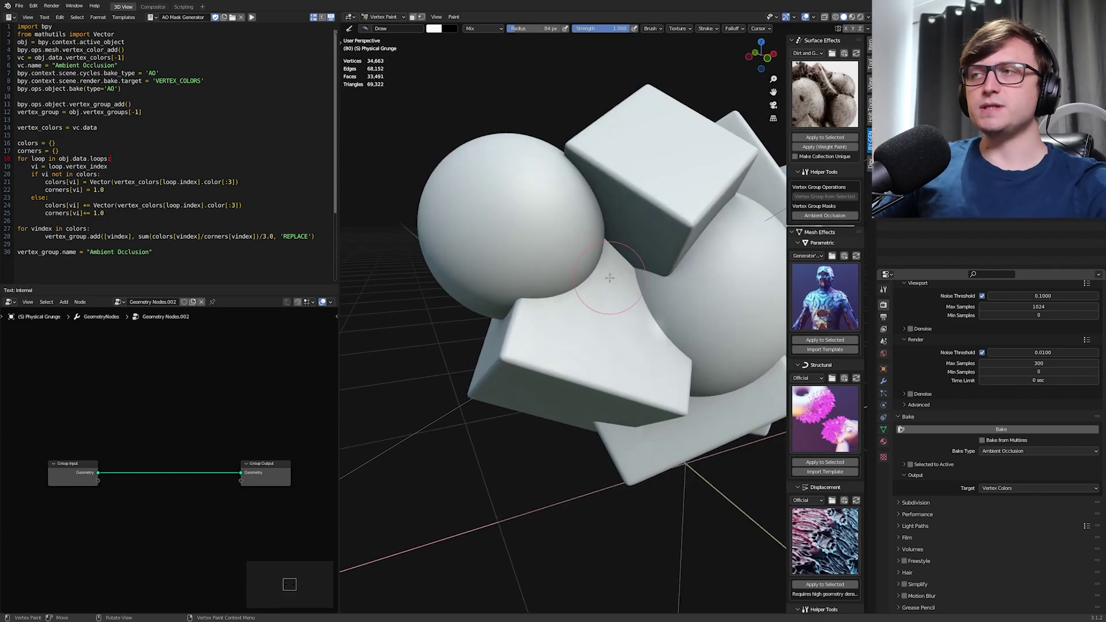
{"action": "key", "text": "shift+z"}
{"action": "mouse_move", "coordinate": [610, 277]}
{"action": "middle_mouse_down"}
{"action": "mouse_move", "coordinate": [553, 288]}
{"action": "mouse_move", "coordinate": [571, 314]}
{"action": "mouse_move", "coordinate": [504, 328]}
{"action": "middle_mouse_up"}
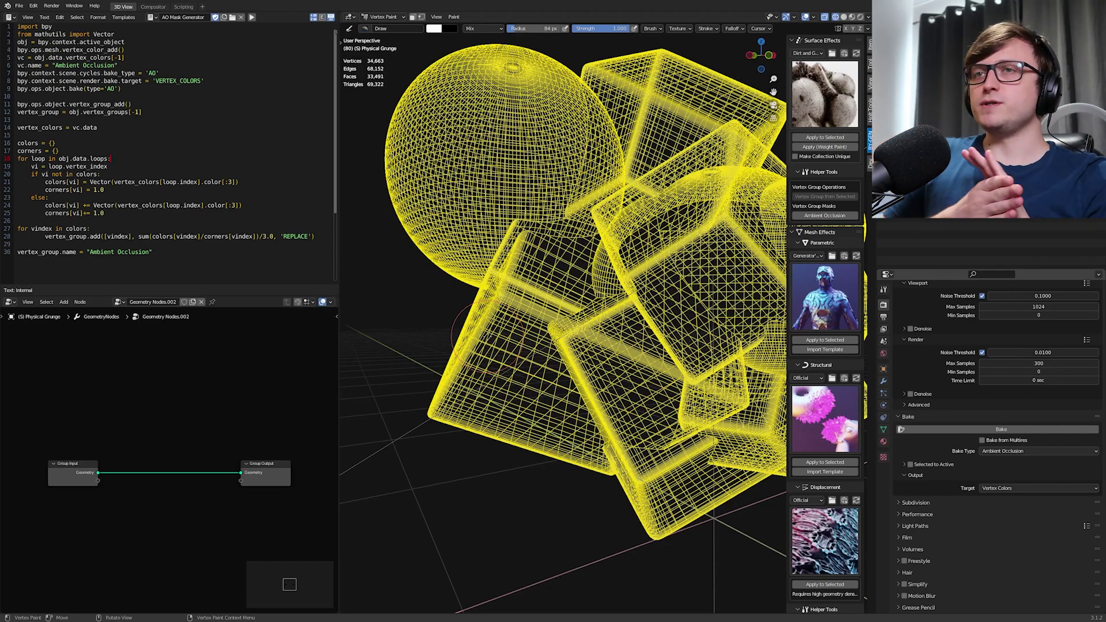
{"action": "middle_click_drag", "start_coordinate": [487, 333], "coordinate": [596, 344]}
{"action": "key", "text": "shift+z"}
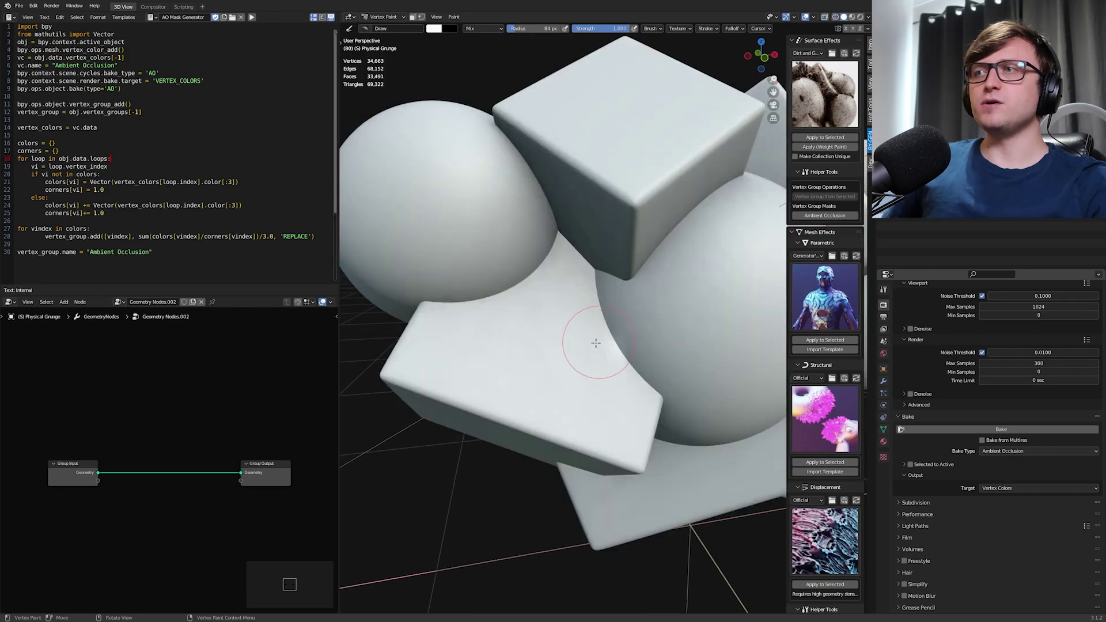
Sketch a grid of annotation lines across the block's flat face to illustrate its topology
{"action": "mouse_move", "coordinate": [469, 314]}
{"action": "left_mouse_down"}
{"action": "mouse_move", "coordinate": [507, 384]}
{"action": "mouse_move", "coordinate": [542, 372]}
{"action": "mouse_move", "coordinate": [622, 402]}
{"action": "left_mouse_up"}
{"action": "left_click_drag", "start_coordinate": [455, 334], "coordinate": [607, 373]}
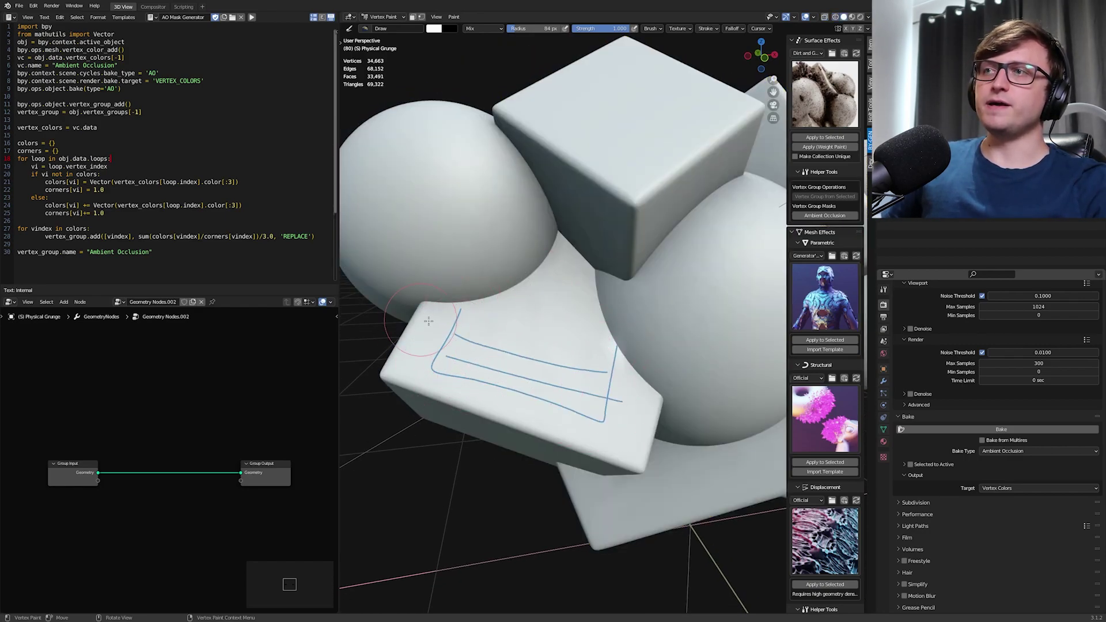
{"action": "left_click_drag", "start_coordinate": [488, 333], "coordinate": [628, 358]}
{"action": "left_click_drag", "start_coordinate": [483, 309], "coordinate": [587, 332]}
{"action": "left_click_drag", "start_coordinate": [532, 380], "coordinate": [562, 364]}
{"action": "left_click_drag", "start_coordinate": [590, 318], "coordinate": [588, 413]}
{"action": "scroll", "coordinate": [583, 412], "scroll_direction": "down", "scroll_amount": 3}
{"action": "mouse_move", "coordinate": [545, 411]}
{"action": "middle_mouse_down"}
{"action": "mouse_move", "coordinate": [582, 408]}
{"action": "mouse_move", "coordinate": [557, 410]}
{"action": "middle_mouse_up"}
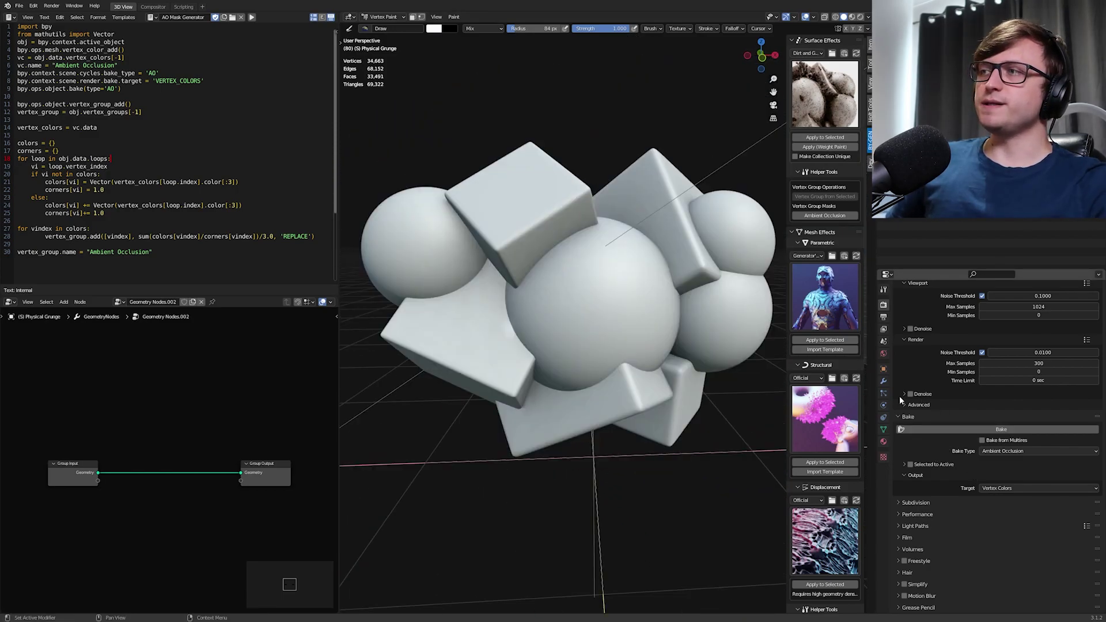
Check the Ambient Occlusion vertex color layer, show the object's modifiers again, and enlarge the node editor
{"action": "left_click", "coordinate": [884, 430]}
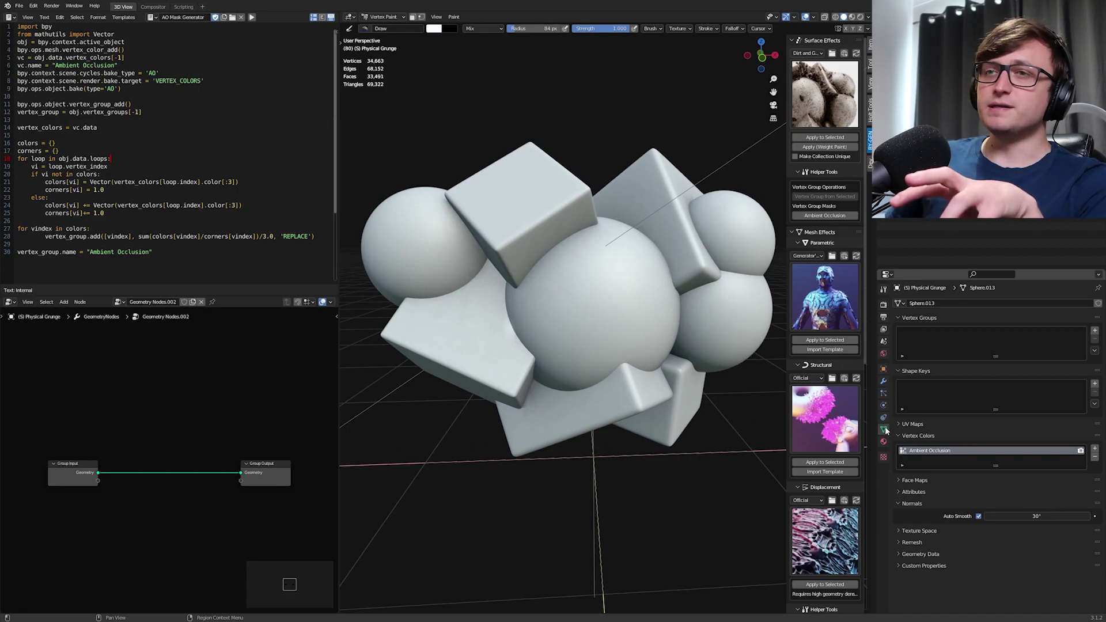
{"action": "left_click", "coordinate": [884, 381]}
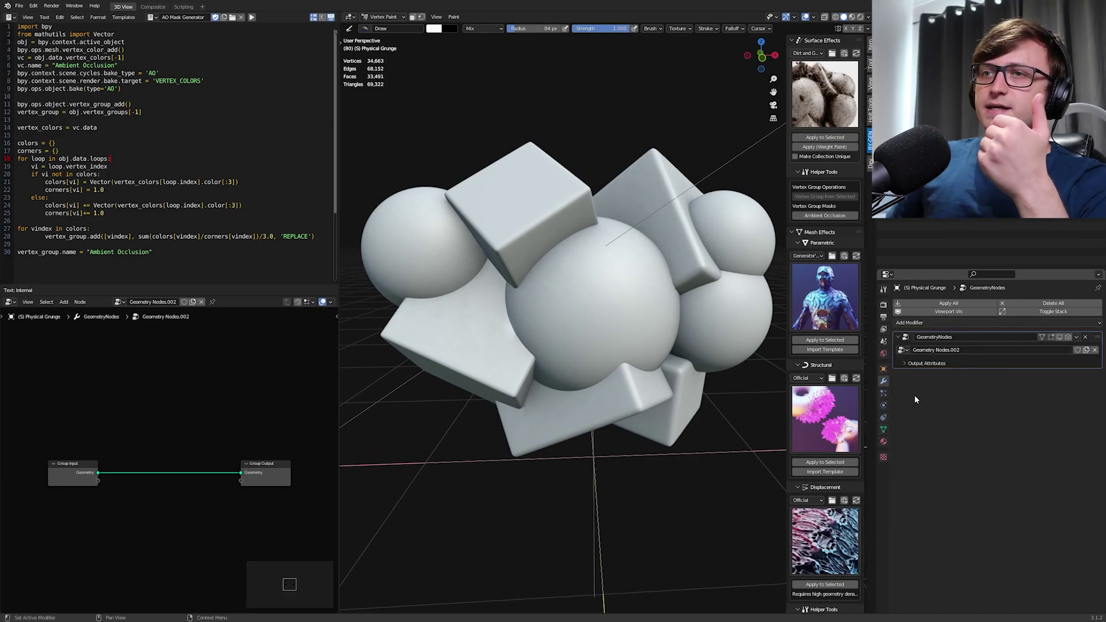
{"action": "middle_click_drag", "start_coordinate": [297, 468], "coordinate": [309, 399]}
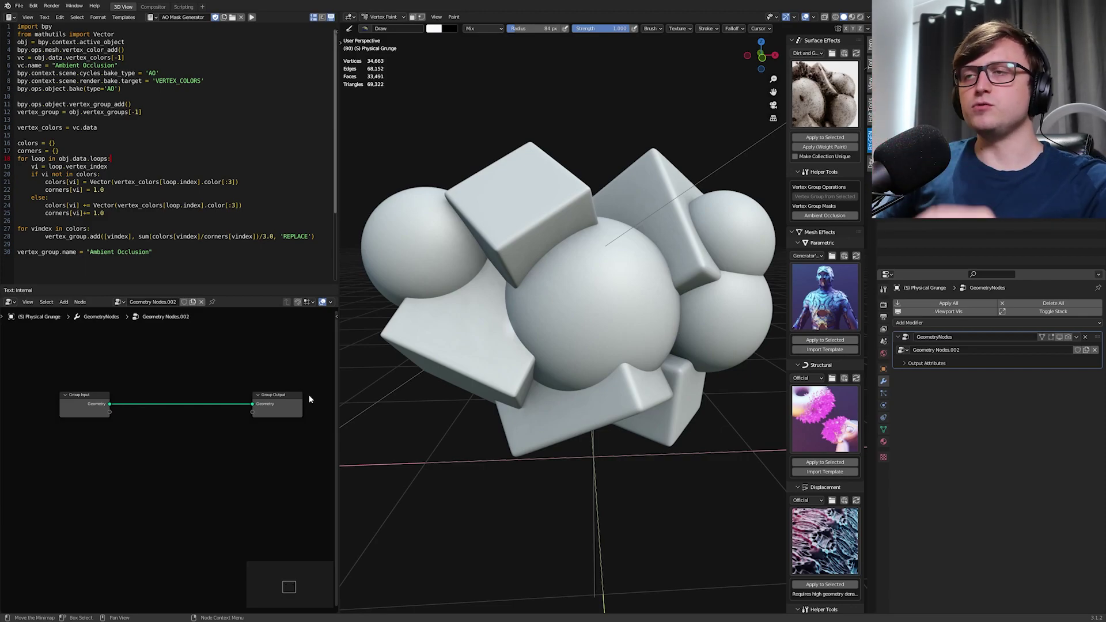
{"action": "left_click_drag", "start_coordinate": [337, 375], "coordinate": [468, 375]}
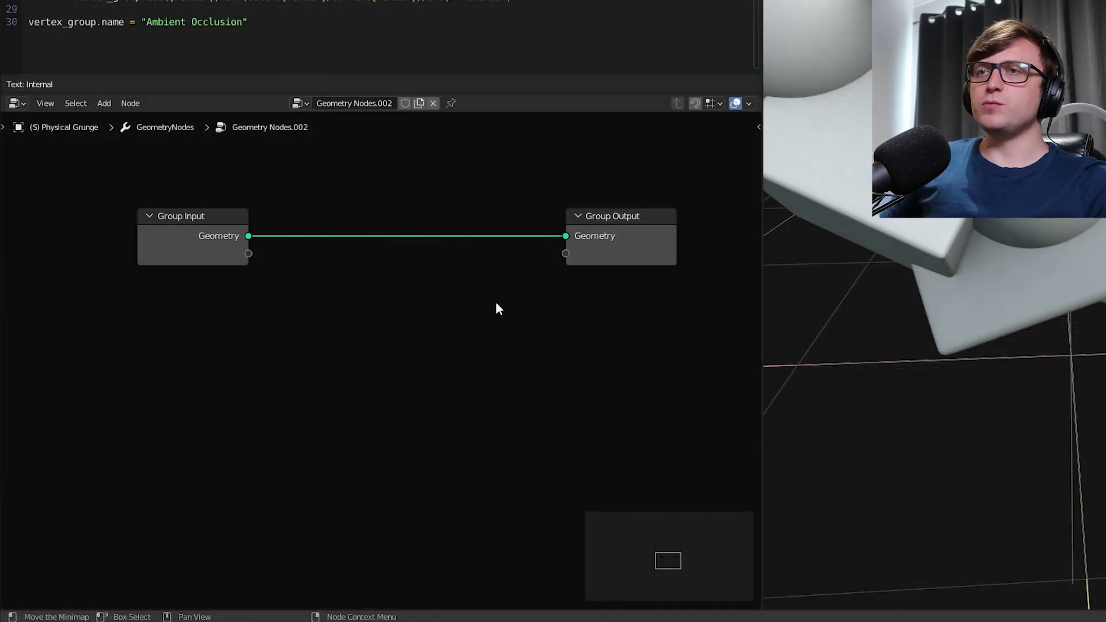
{"action": "scroll", "coordinate": [496, 303], "scroll_direction": "up", "scroll_amount": 1}
{"action": "middle_click_drag", "start_coordinate": [490, 328], "coordinate": [476, 367]}
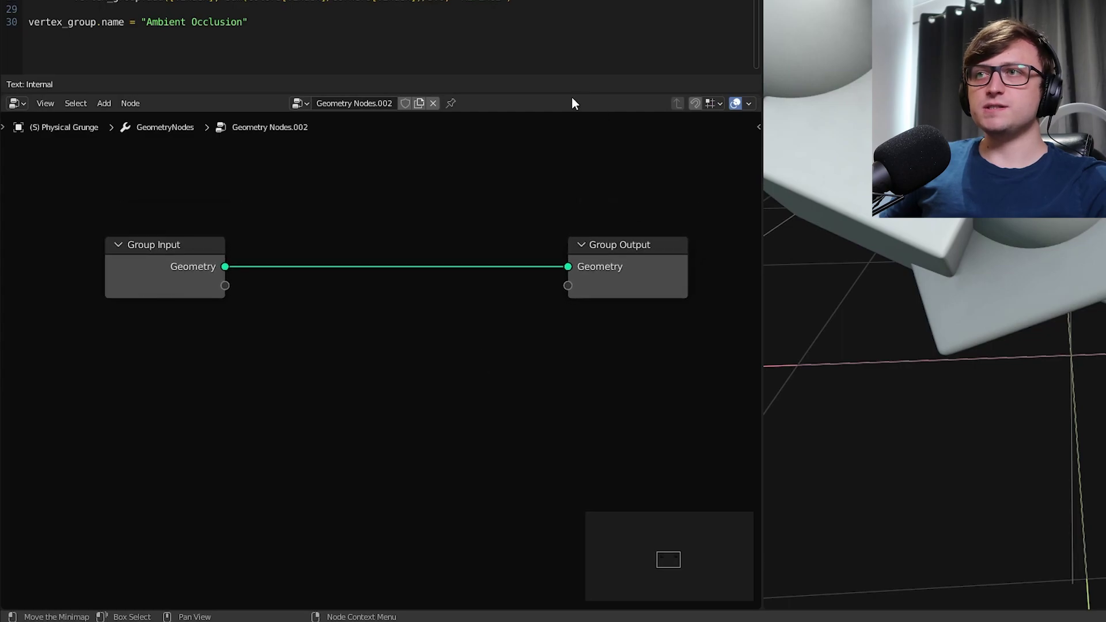
{"action": "left_click_drag", "start_coordinate": [570, 94], "coordinate": [565, 37]}
Add a Distribute Points on Faces node below the link between Group Input and Group Output
{"action": "middle_click_drag", "start_coordinate": [339, 331], "coordinate": [346, 302]}
{"action": "scroll", "coordinate": [346, 302], "scroll_direction": "up", "scroll_amount": 1}
{"action": "scroll", "coordinate": [345, 302], "scroll_direction": "up", "scroll_amount": 1}
{"action": "key", "text": "shift+a"}
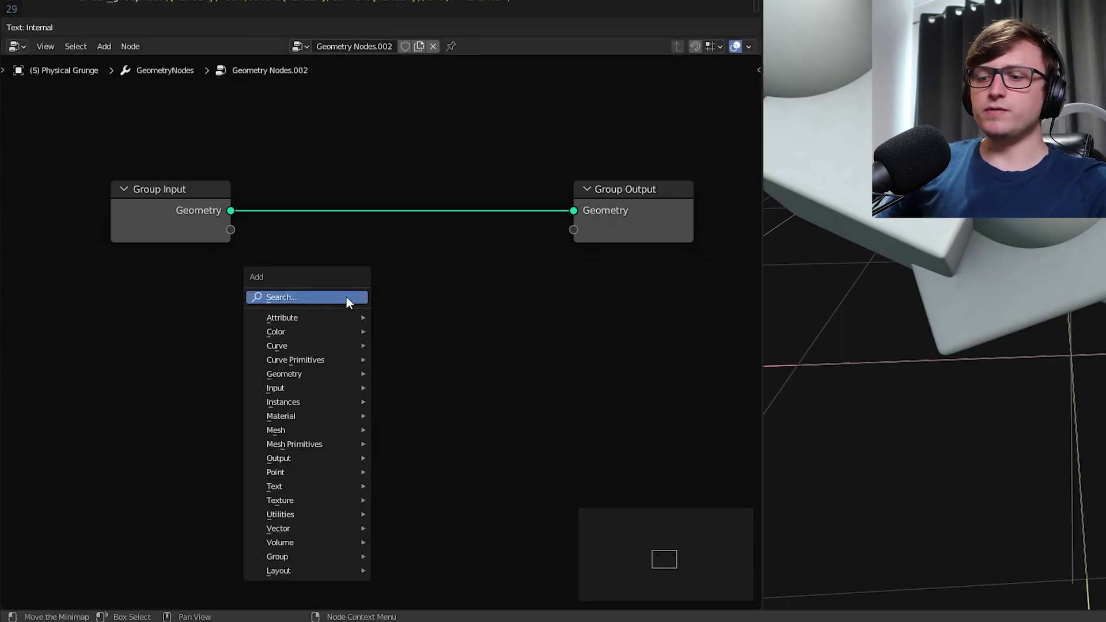
{"action": "left_click", "coordinate": [347, 296]}
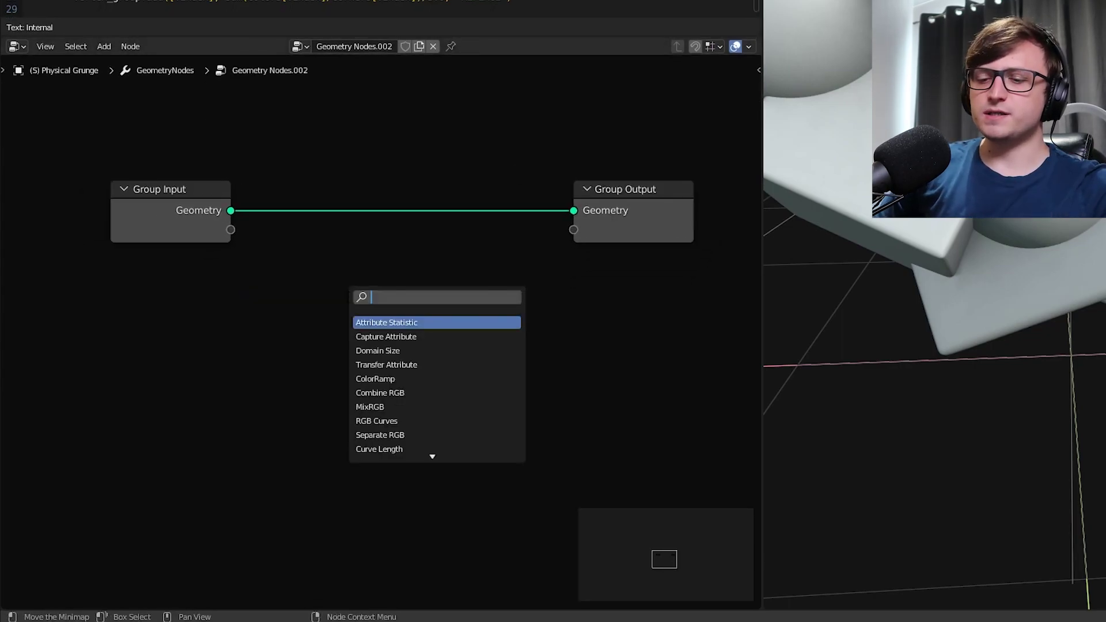
{"action": "type", "text": "distr"}
{"action": "key", "text": "Return"}
{"action": "left_click", "coordinate": [286, 305]}
Add a Set Point Radius node and arrange it beside the Distribute Points on Faces node
{"action": "key", "text": "shift+a"}
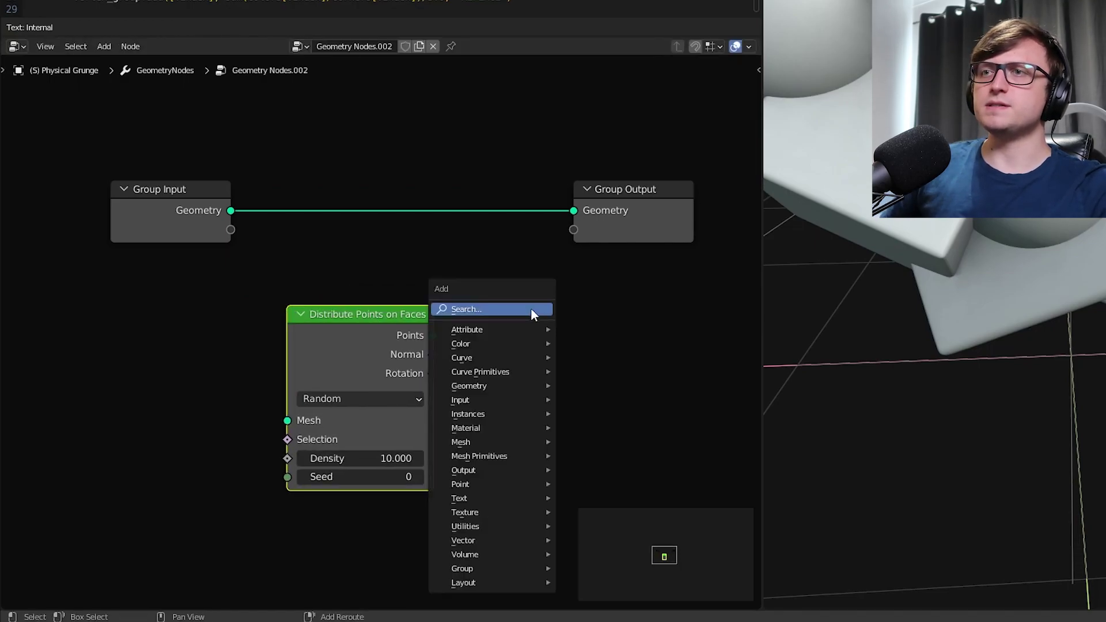
{"action": "left_click", "coordinate": [531, 309]}
{"action": "type", "text": "set ra"}
{"action": "key", "text": "Down"}
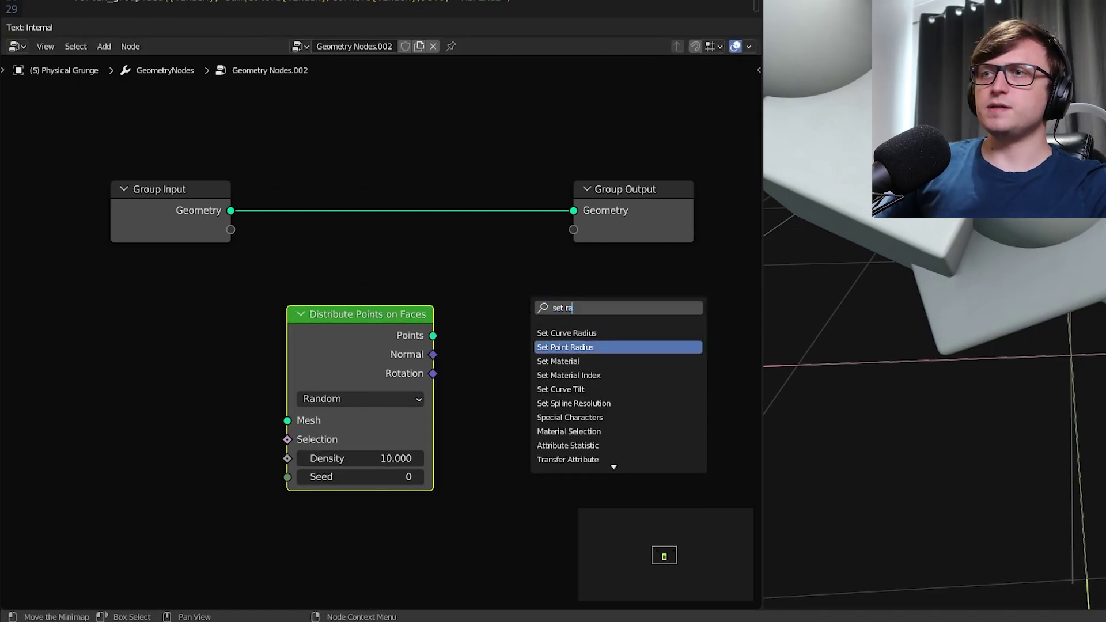
{"action": "key", "text": "Return"}
{"action": "left_click", "coordinate": [481, 306]}
{"action": "left_click_drag", "start_coordinate": [370, 326], "coordinate": [267, 312]}
{"action": "left_click_drag", "start_coordinate": [536, 315], "coordinate": [394, 307]}
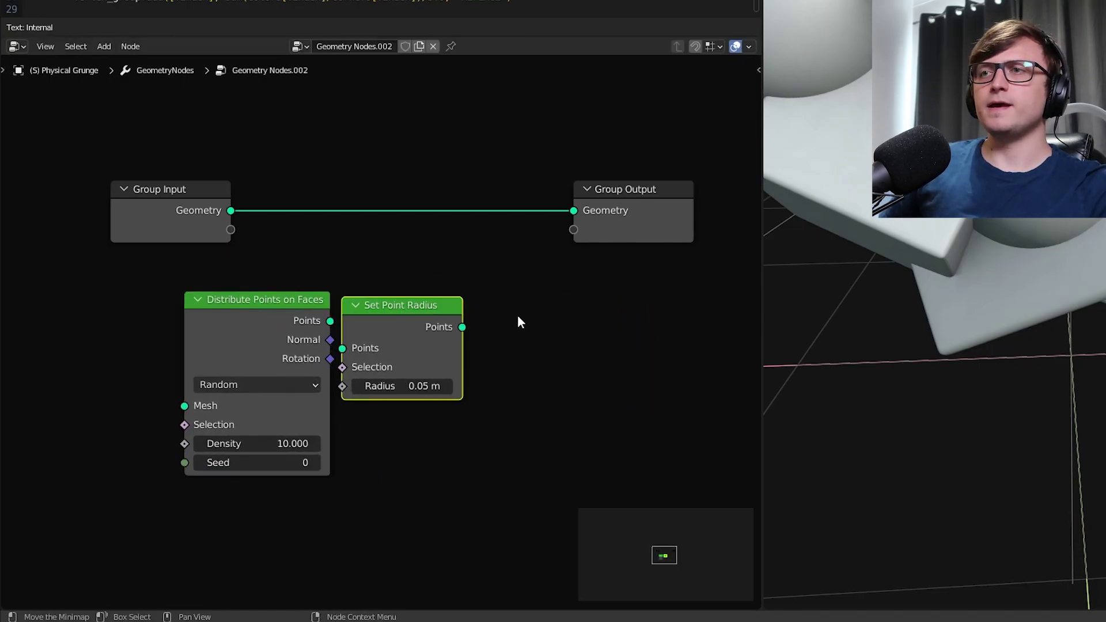
Add a Join Geometry node beyond the Set Point Radius node
{"action": "left_click", "coordinate": [518, 316]}
{"action": "key", "text": "shift+a"}
{"action": "left_click", "coordinate": [562, 308]}
{"action": "type", "text": "j"}
{"action": "type", "text": "oin"}
Link the Group Input geometry to Distribute Points' Mesh and to Join Geometry, and route the points through Set Point Radius into Join Geometry
{"action": "left_click_drag", "start_coordinate": [201, 195], "coordinate": [303, 369]}
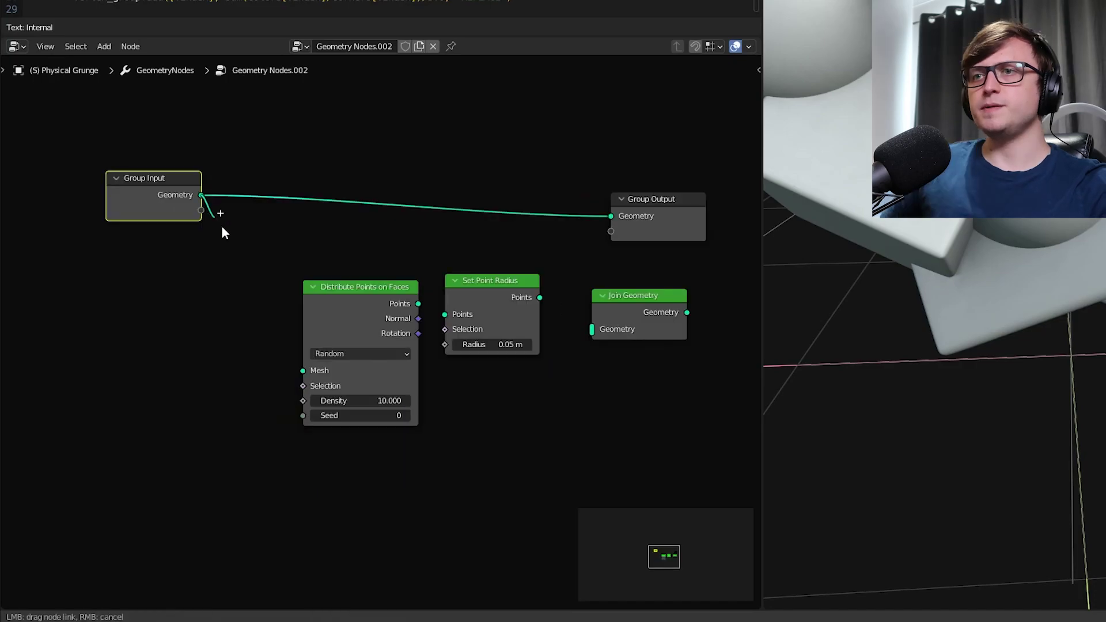
{"action": "left_click_drag", "start_coordinate": [322, 346], "coordinate": [286, 307]}
{"action": "left_click_drag", "start_coordinate": [202, 195], "coordinate": [206, 198]}
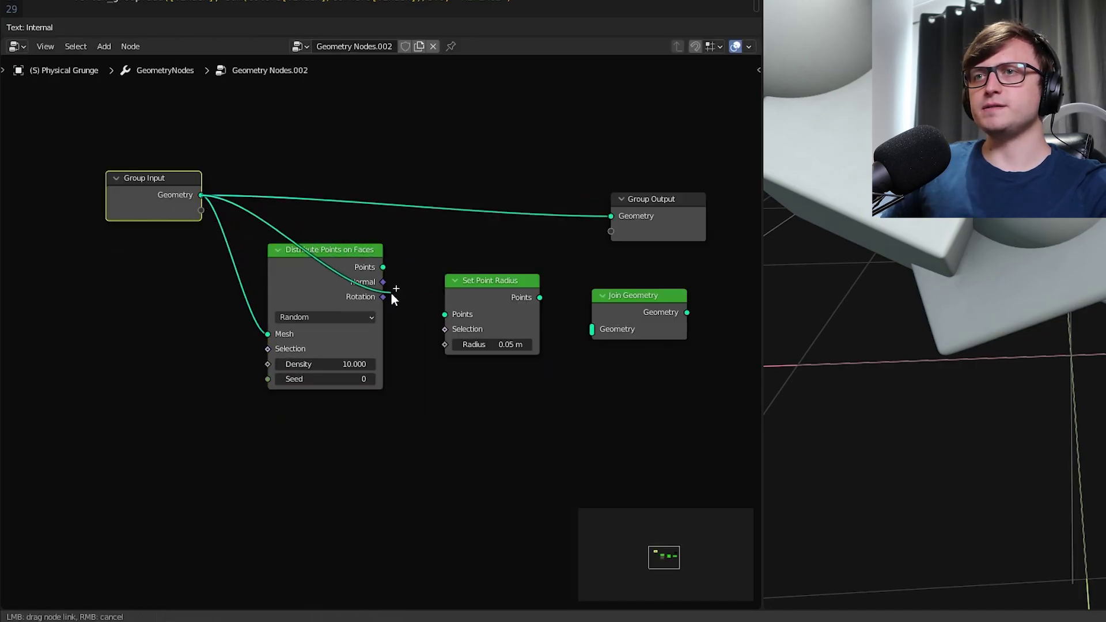
{"action": "left_click_drag", "start_coordinate": [390, 293], "coordinate": [593, 329]}
{"action": "left_click_drag", "start_coordinate": [631, 295], "coordinate": [468, 142]}
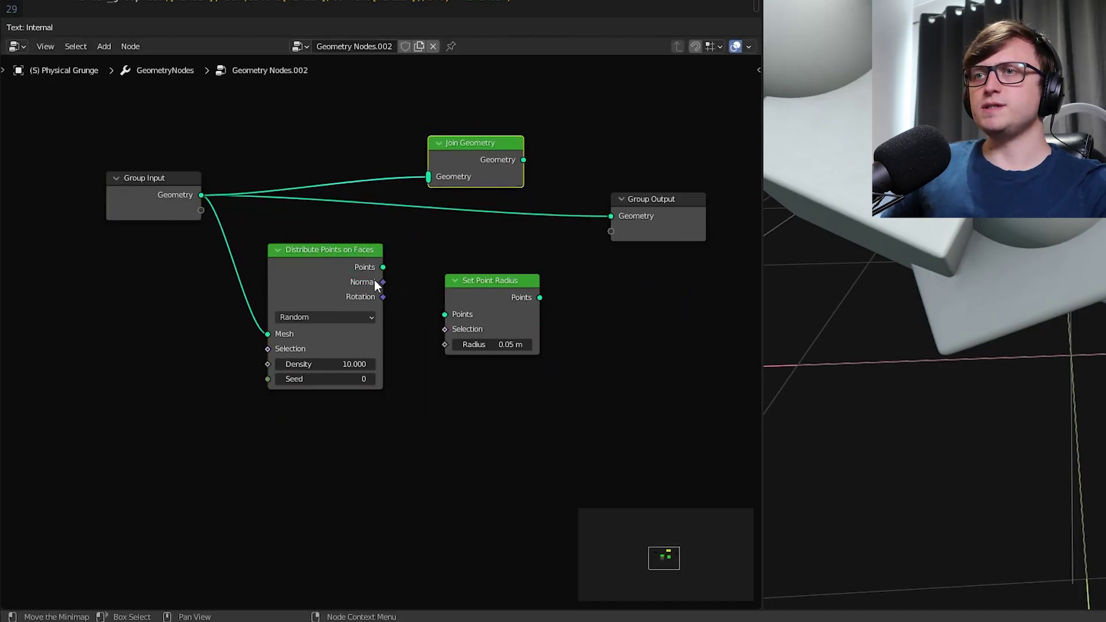
{"action": "left_click_drag", "start_coordinate": [382, 267], "coordinate": [520, 152]}
{"action": "left_click_drag", "start_coordinate": [475, 284], "coordinate": [430, 232]}
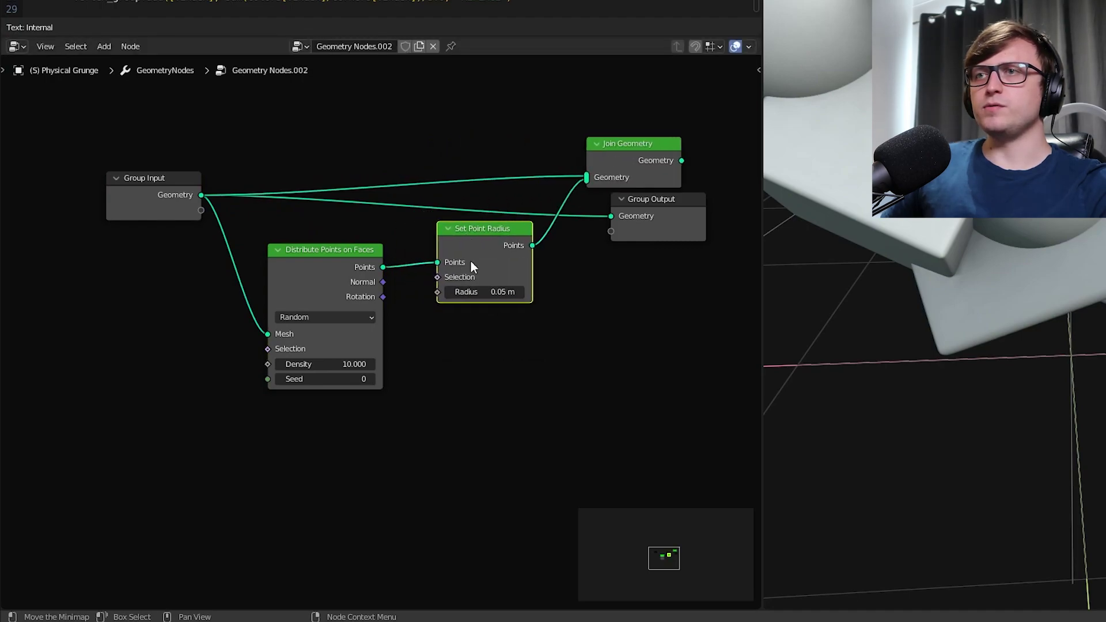
Set the radius of the Set Point Radius node to 0.01 m
{"action": "middle_click_drag", "start_coordinate": [501, 252], "coordinate": [487, 288]}
{"action": "left_click_drag", "start_coordinate": [486, 288], "coordinate": [489, 315]}
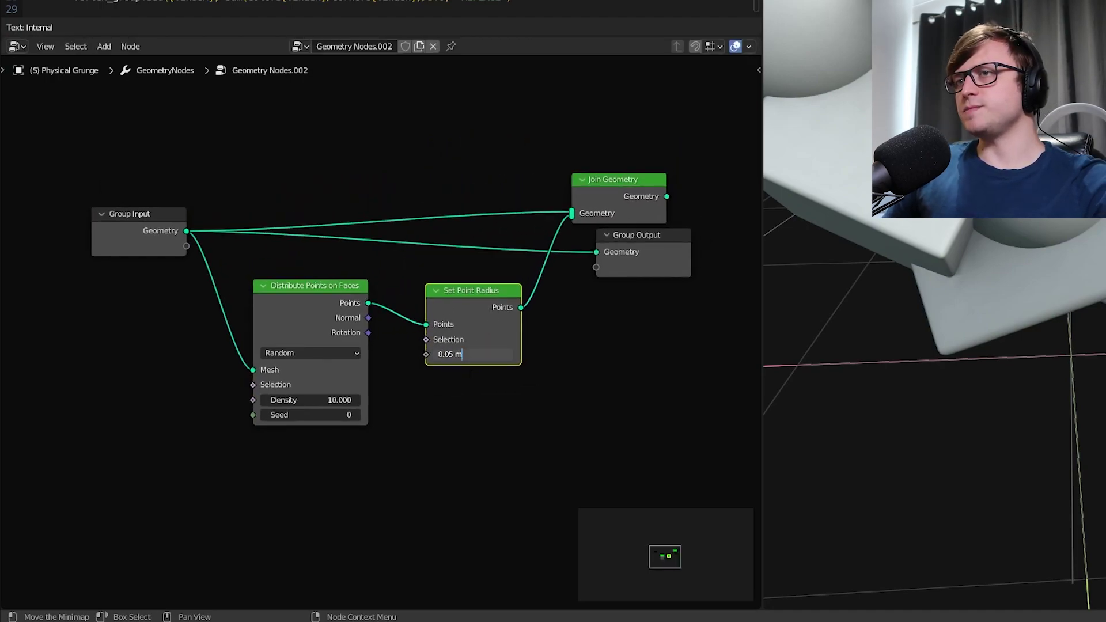
{"action": "left_click", "coordinate": [453, 355]}
{"action": "key", "text": "BackSpace"}
{"action": "type", "text": "1"}
{"action": "key", "text": "Return"}
Rearrange the end nodes and connect the Join Geometry output to the Group Output's Geometry
{"action": "left_click_drag", "start_coordinate": [640, 259], "coordinate": [702, 275]}
{"action": "middle_click_drag", "start_coordinate": [599, 274], "coordinate": [589, 279]}
{"action": "left_click_drag", "start_coordinate": [595, 203], "coordinate": [649, 273]}
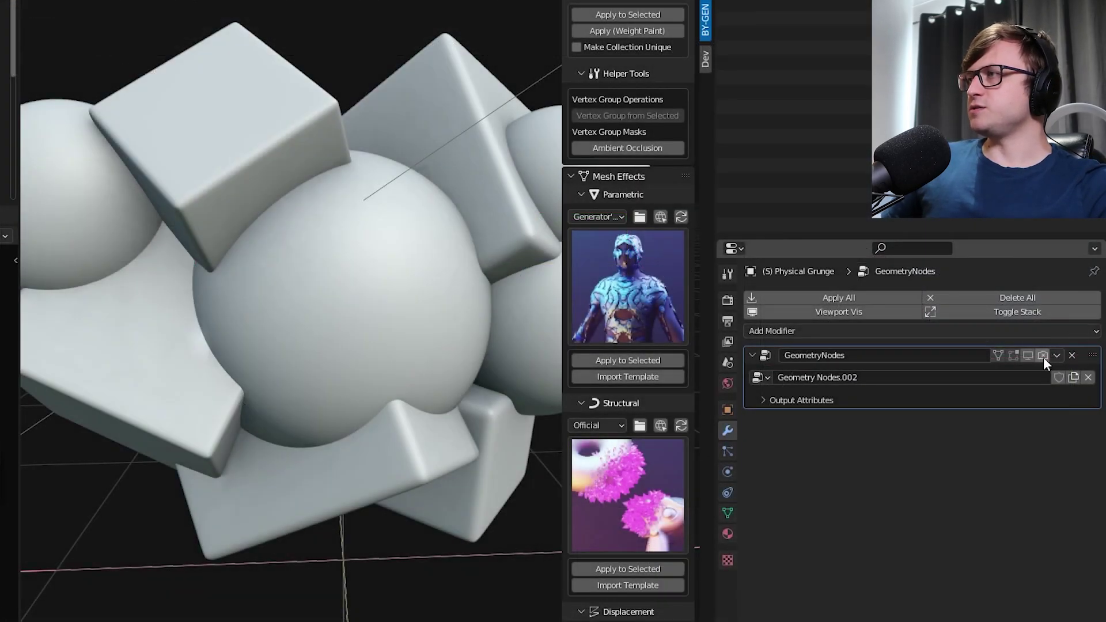
Raise the density of the Distribute Points on Faces node to about 855.7
{"action": "left_click_drag", "start_coordinate": [1043, 357], "coordinate": [1014, 355]}
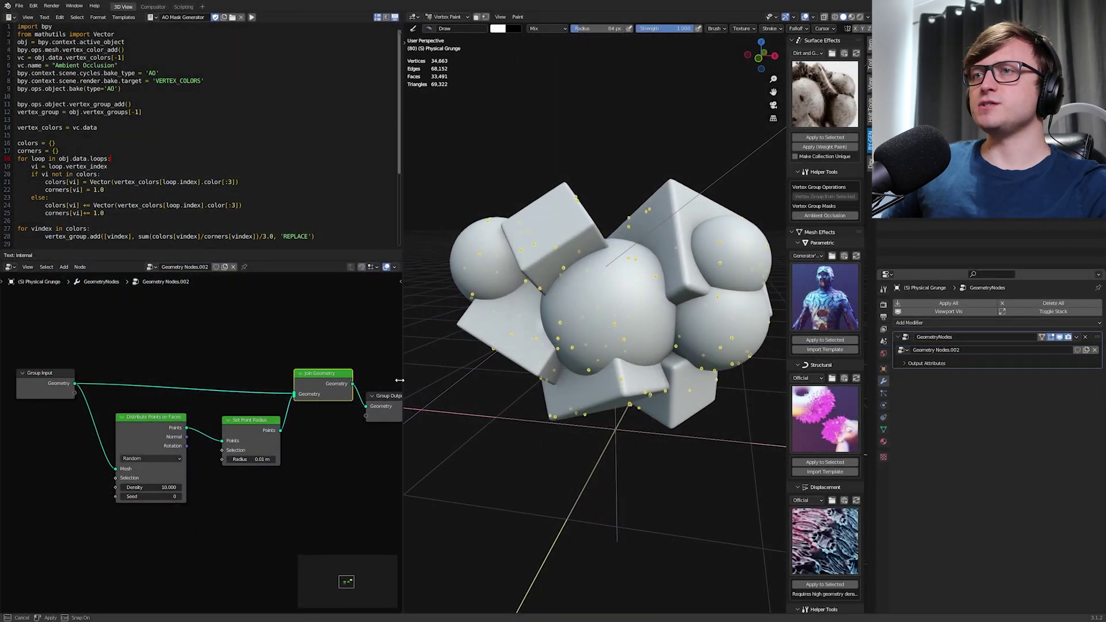
{"action": "scroll", "coordinate": [344, 419], "scroll_direction": "up", "scroll_amount": 1}
{"action": "left_click_drag", "start_coordinate": [150, 454], "coordinate": [386, 454]}
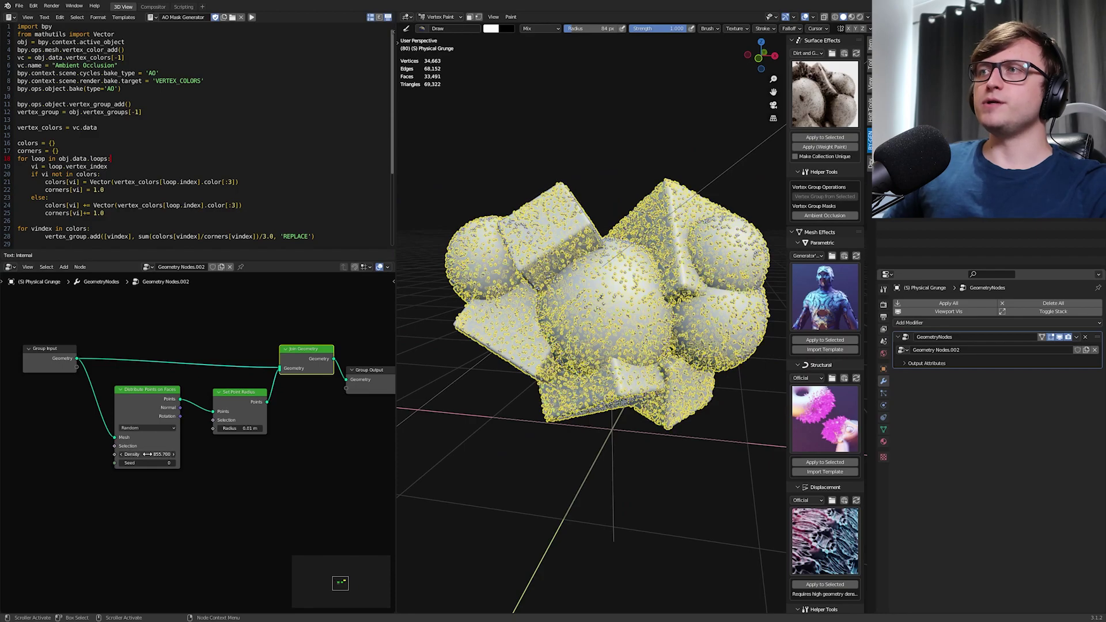
Switch the object from Vertex Paint to Object Mode
{"action": "mouse_move", "coordinate": [580, 381]}
{"action": "middle_mouse_down"}
{"action": "mouse_move", "coordinate": [597, 372]}
{"action": "mouse_move", "coordinate": [570, 362]}
{"action": "mouse_move", "coordinate": [602, 367]}
{"action": "middle_mouse_up"}
{"action": "left_click", "coordinate": [440, 16]}
{"action": "left_click", "coordinate": [438, 28]}
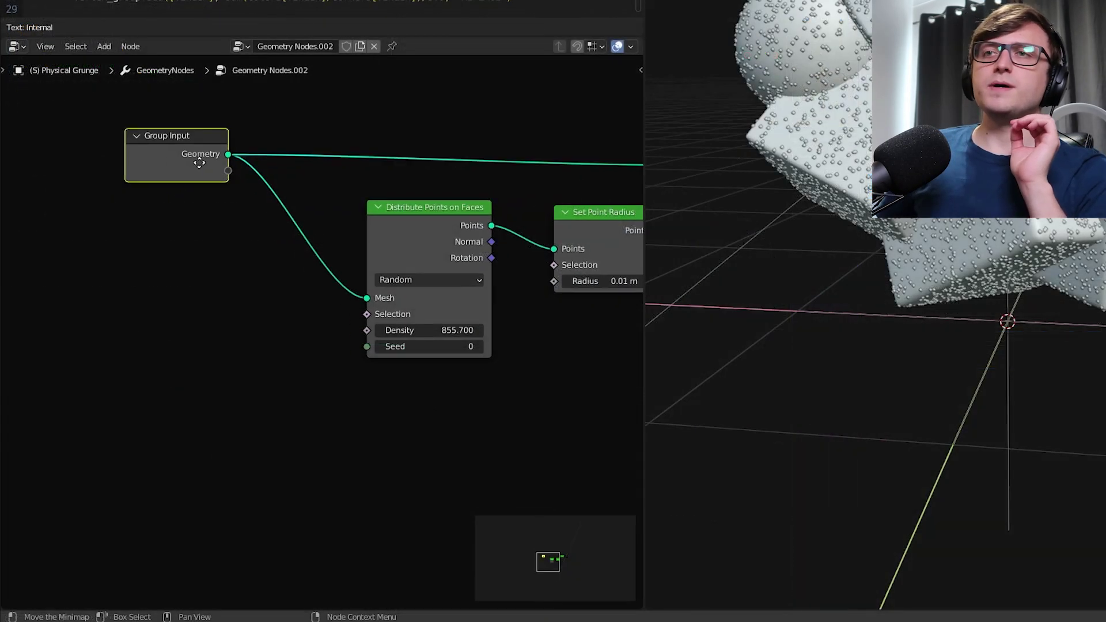
Add an Add math node below the Group Input and expose its first Value as a new group input
{"action": "left_click_drag", "start_coordinate": [290, 158], "coordinate": [293, 162]}
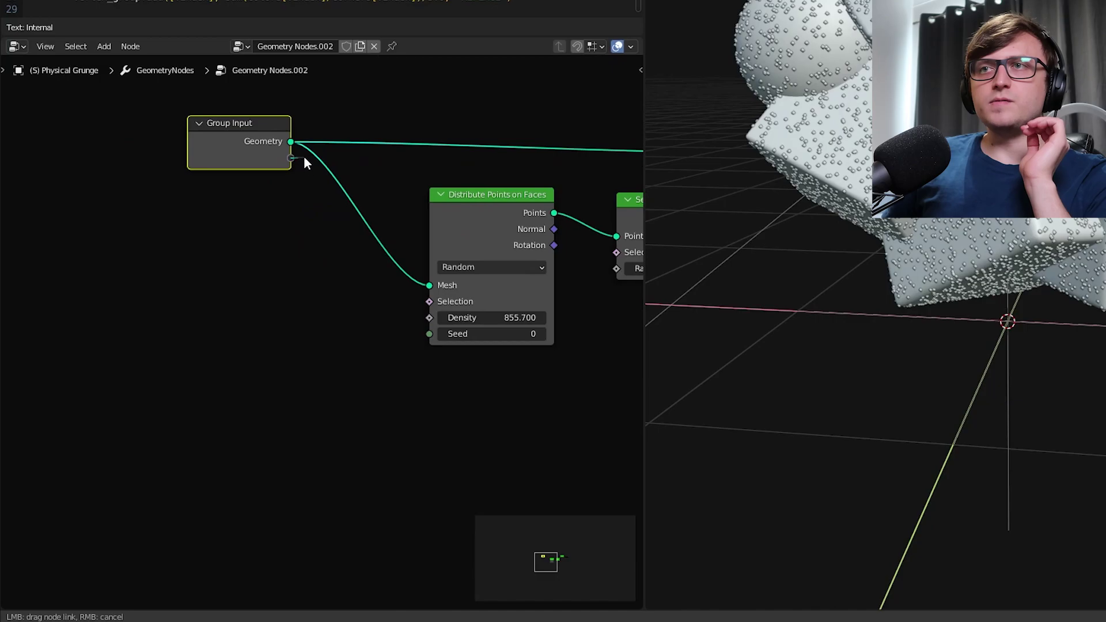
{"action": "left_click_drag", "start_coordinate": [255, 238], "coordinate": [327, 286]}
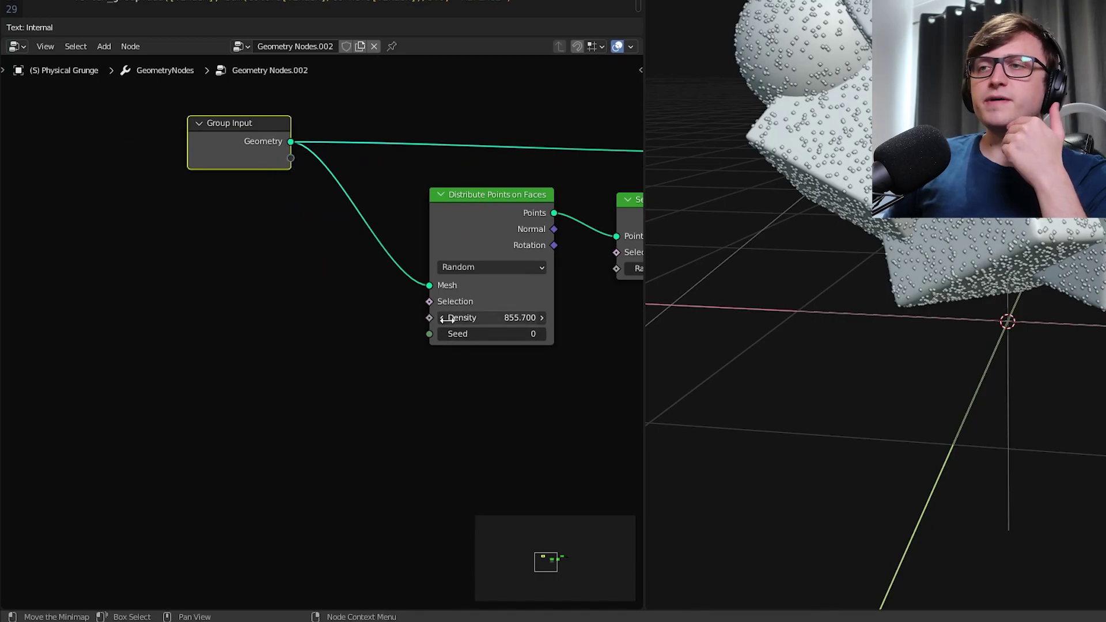
{"action": "left_click_drag", "start_coordinate": [235, 152], "coordinate": [202, 172]}
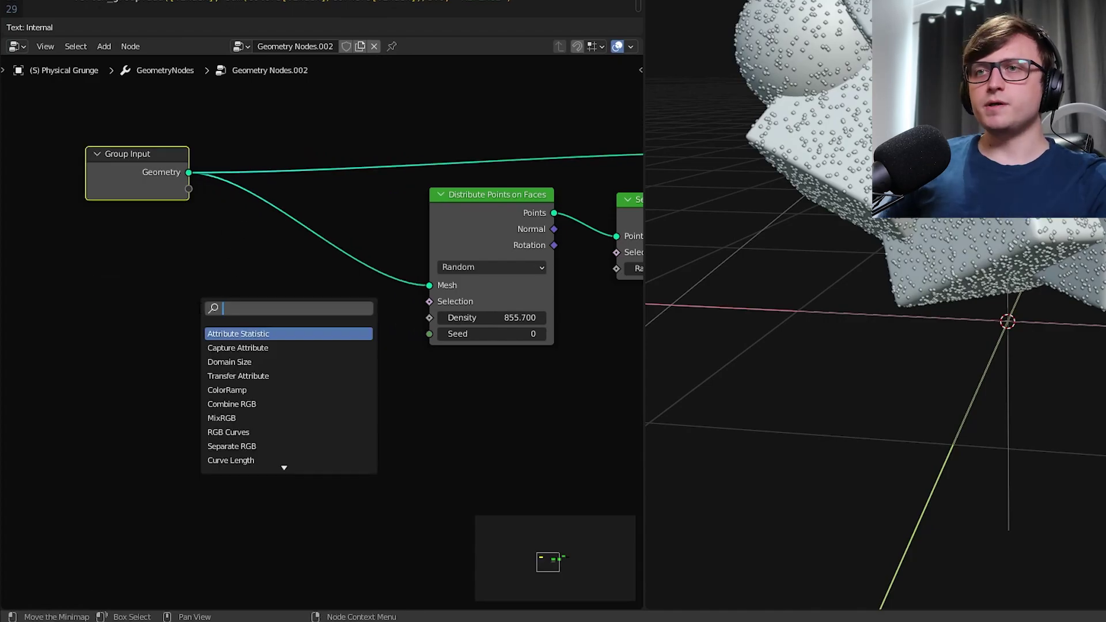
{"action": "type", "text": "add"}
{"action": "key", "text": "Return"}
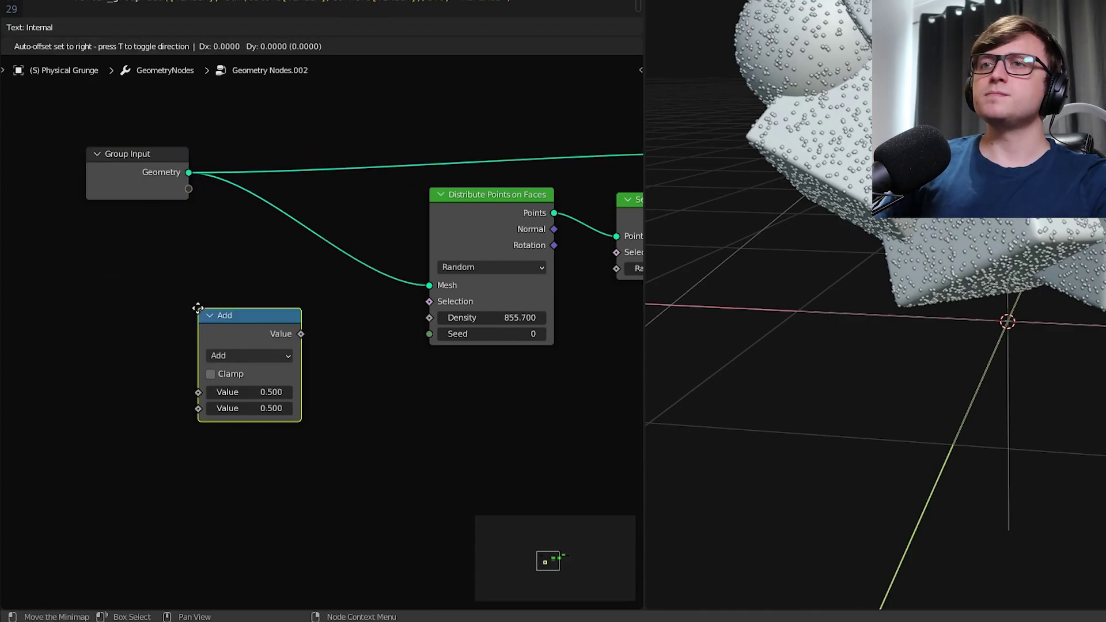
{"action": "left_click", "coordinate": [236, 301]}
{"action": "left_click_drag", "start_coordinate": [190, 191], "coordinate": [234, 379]}
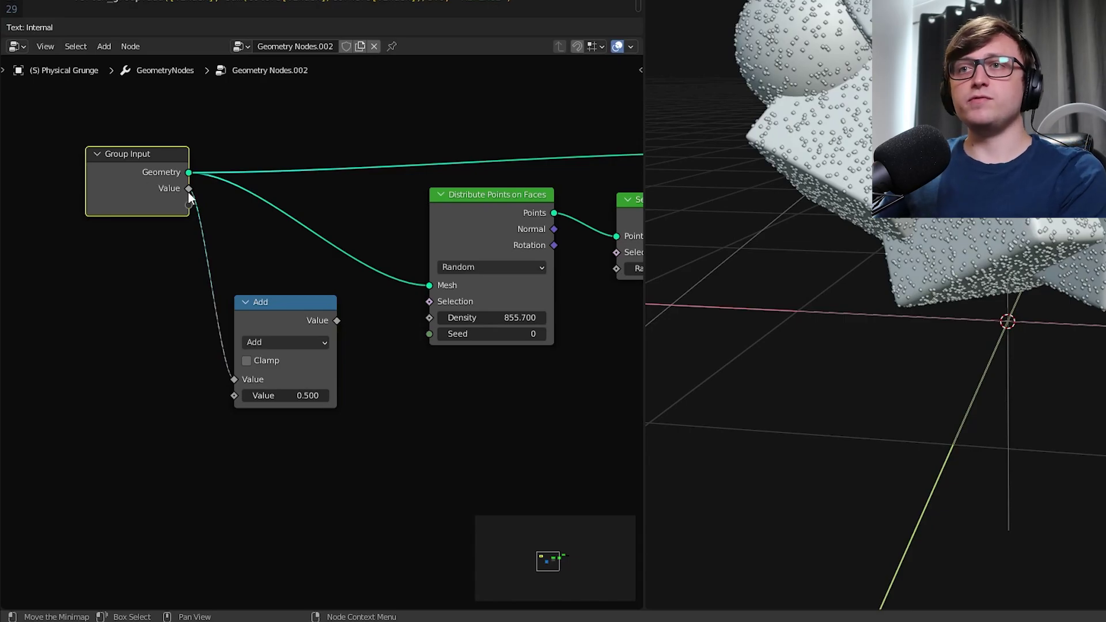
Try linking the Group Input's empty socket to the Selection of the Distribute Points on Faces node
{"action": "mouse_move", "coordinate": [187, 190]}
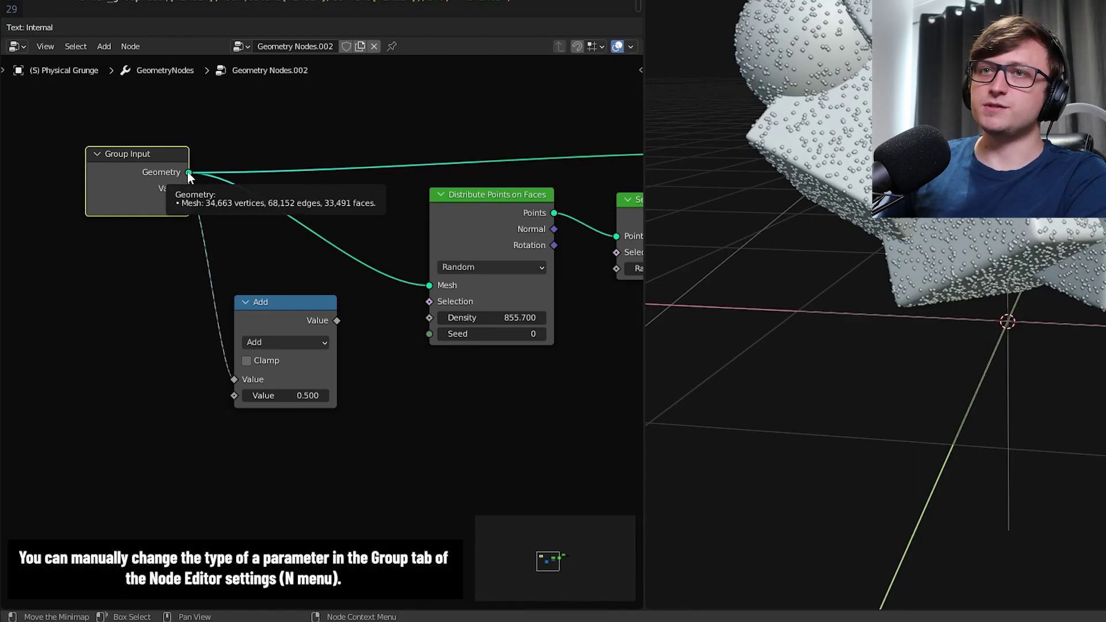
{"action": "left_click_drag", "start_coordinate": [190, 205], "coordinate": [430, 301]}
{"action": "mouse_move", "coordinate": [188, 206]}
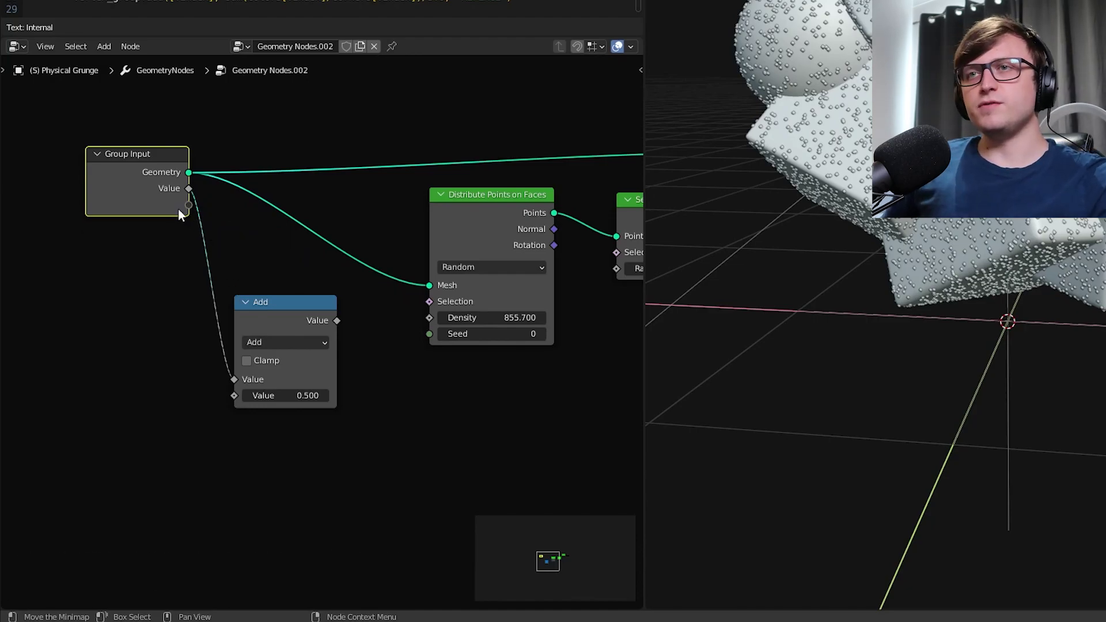
Switch the modifier's Value input to attribute mode and assign the Ambient Occlusion color attribute to it
{"action": "left_click", "coordinate": [299, 308]}
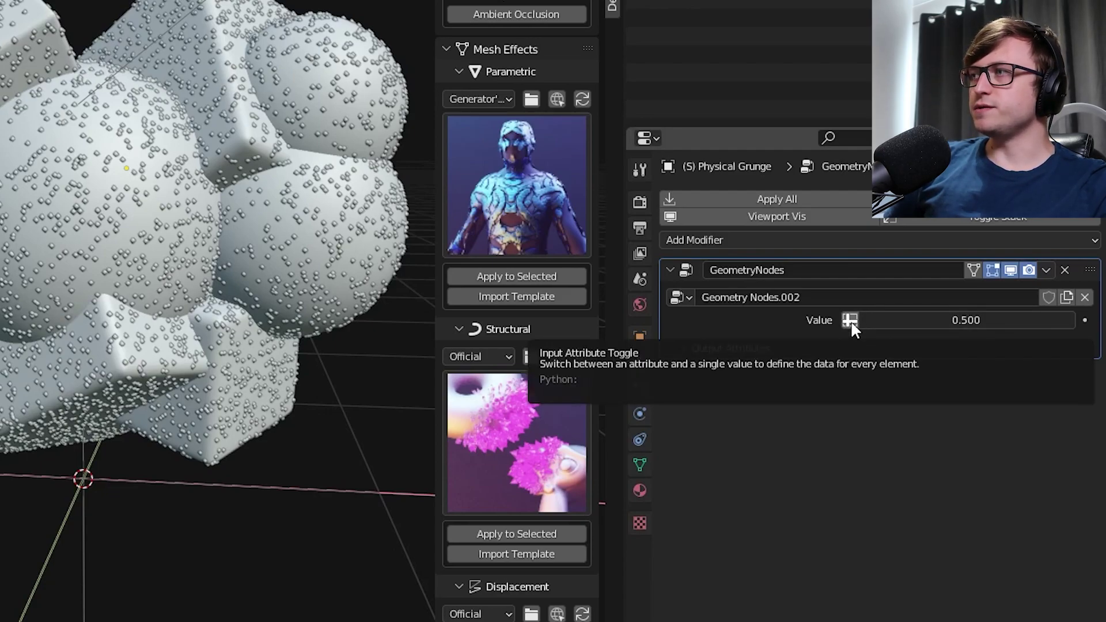
{"action": "left_click", "coordinate": [851, 320]}
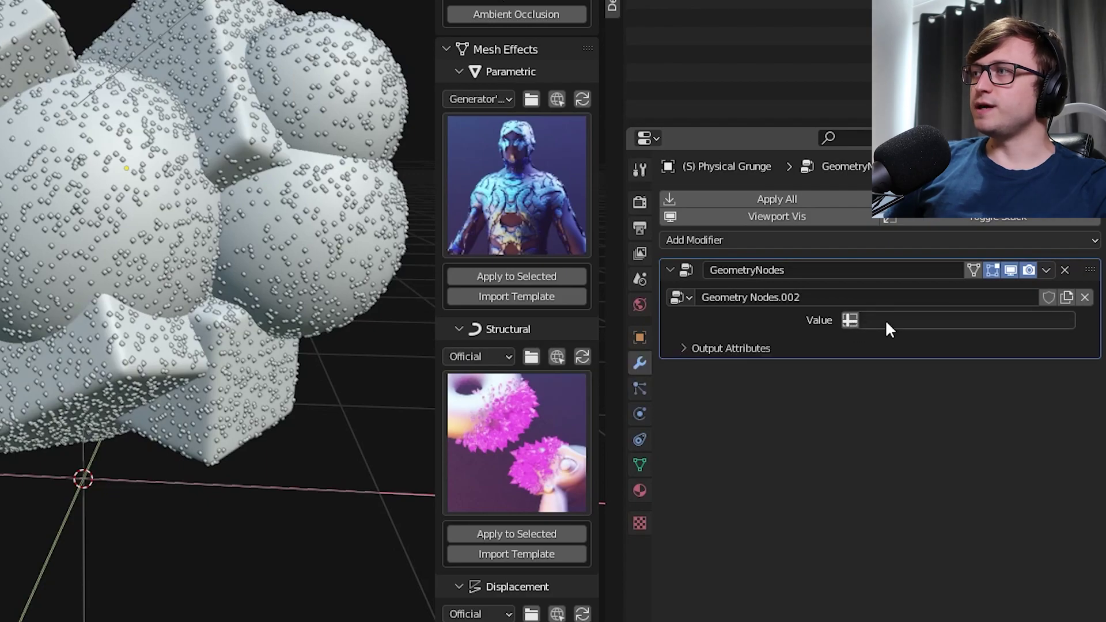
{"action": "left_click", "coordinate": [917, 320]}
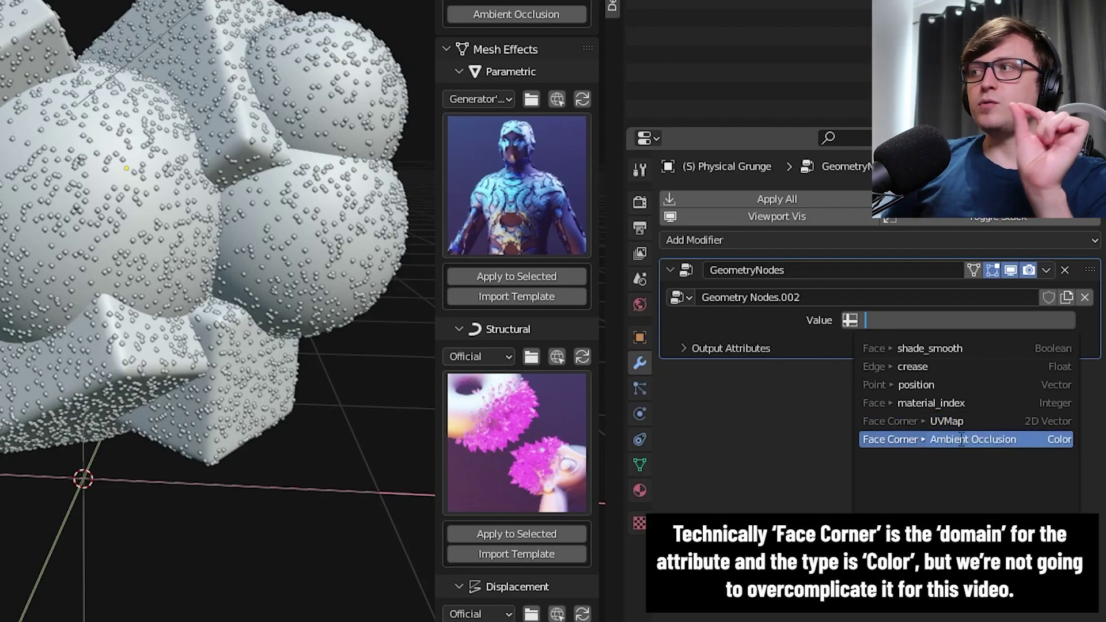
{"action": "left_click", "coordinate": [923, 439]}
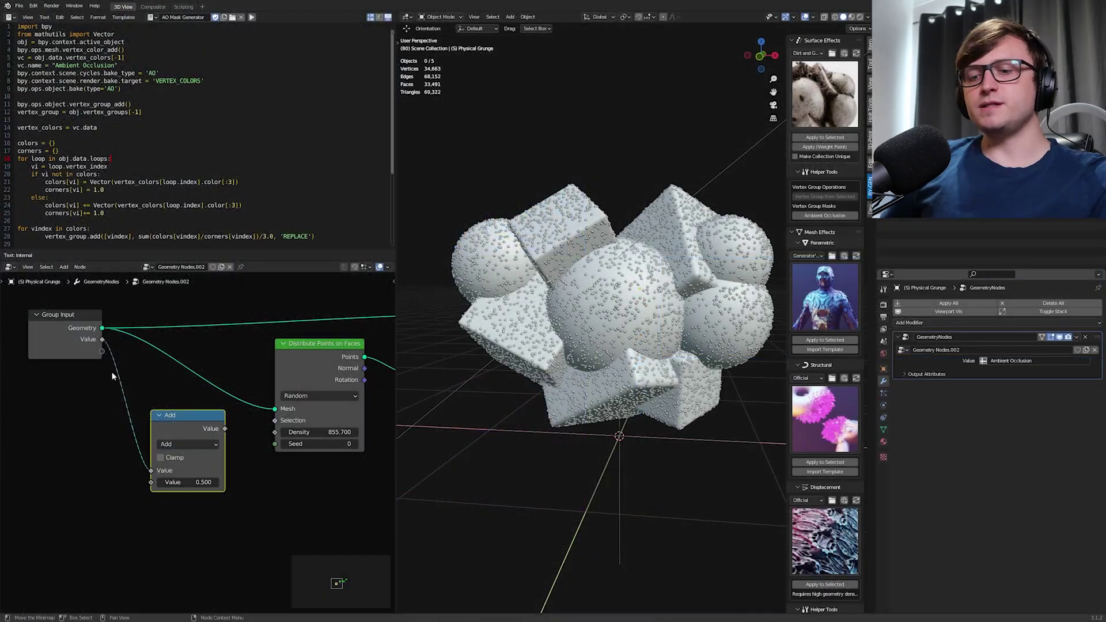
Change the Add math node to Less Than and connect its output to the Distribute Points on Faces node's Selection
{"action": "scroll", "coordinate": [113, 376], "scroll_direction": "up", "scroll_amount": 1}
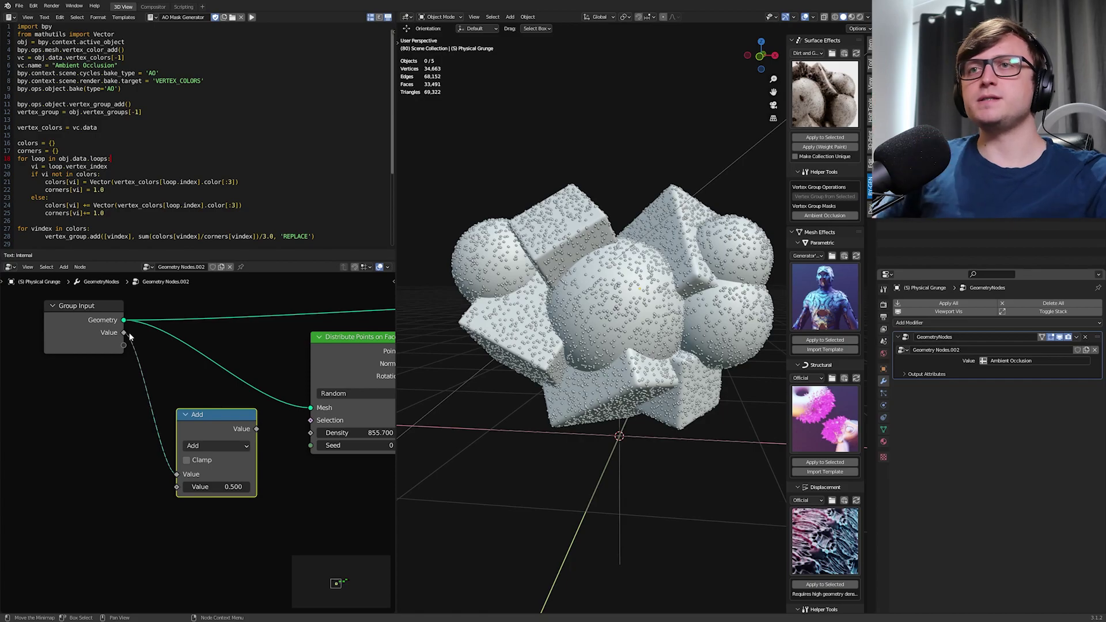
{"action": "mouse_move", "coordinate": [129, 333]}
{"action": "right_mouse_down", "text": "ctrl"}
{"action": "mouse_move", "coordinate": [154, 371]}
{"action": "mouse_move", "coordinate": [170, 468]}
{"action": "right_mouse_up", "text": "ctrl"}
{"action": "left_click_drag", "start_coordinate": [171, 466], "coordinate": [161, 474]}
{"action": "middle_click_drag", "start_coordinate": [234, 447], "coordinate": [197, 454]}
{"action": "left_click", "coordinate": [188, 454]}
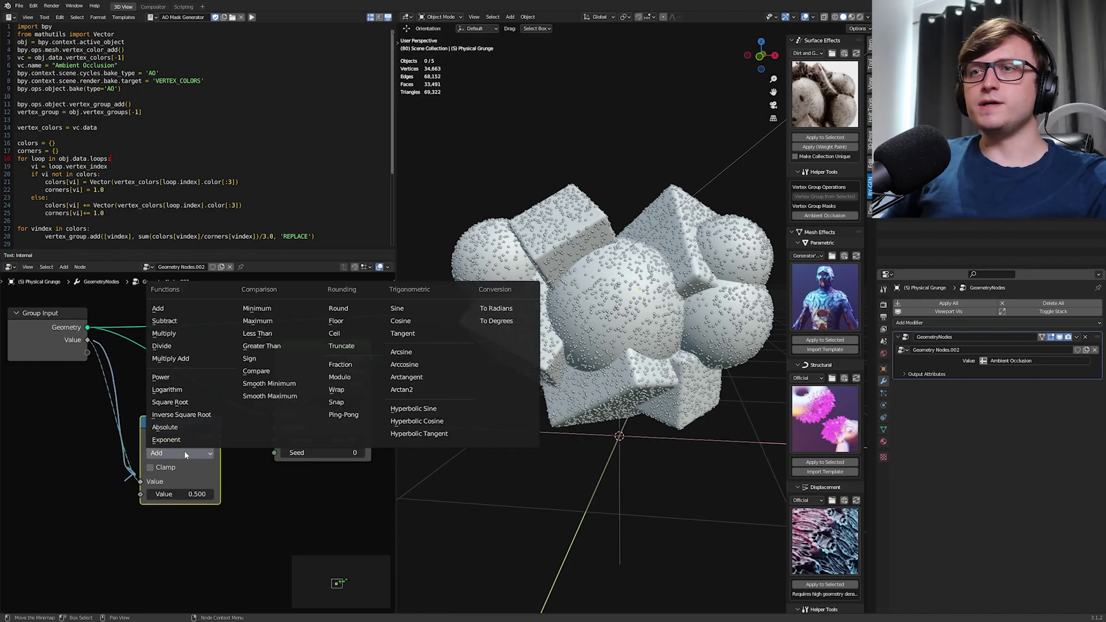
{"action": "left_click", "coordinate": [269, 334]}
{"action": "left_click_drag", "start_coordinate": [219, 437], "coordinate": [274, 428]}
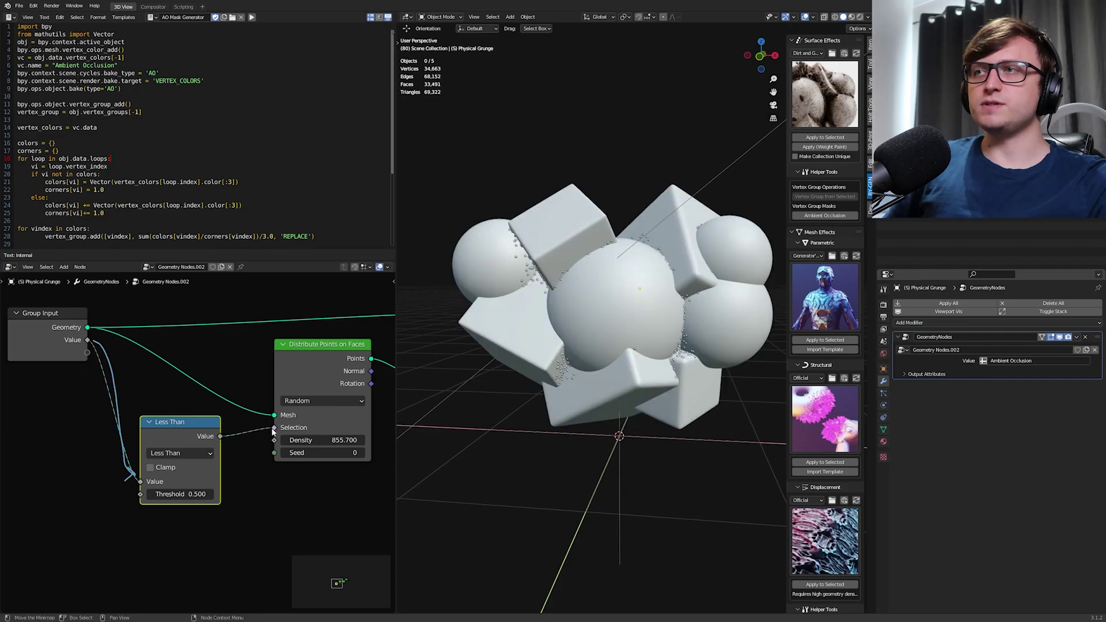
Widen the 3D viewport and set the Less Than node's threshold to 0.750
{"action": "scroll", "coordinate": [530, 429], "scroll_direction": "up", "scroll_amount": 3}
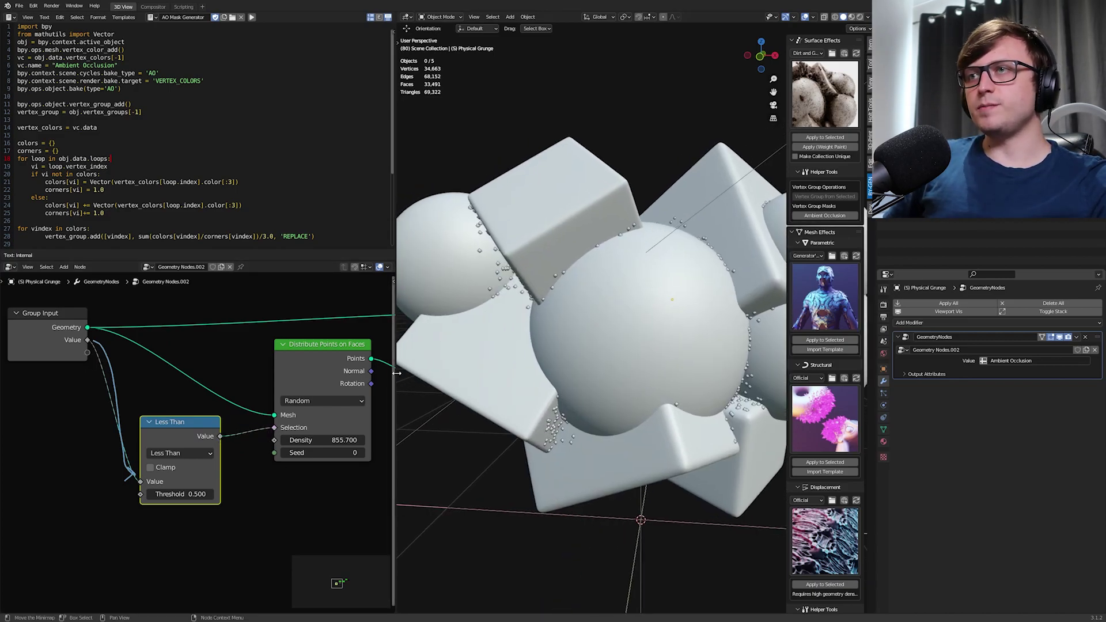
{"action": "left_click_drag", "start_coordinate": [394, 437], "coordinate": [352, 437]}
{"action": "mouse_move", "coordinate": [151, 494]}
{"action": "left_mouse_down"}
{"action": "mouse_move", "coordinate": [191, 494]}
{"action": "mouse_move", "coordinate": [172, 494]}
{"action": "left_mouse_up"}
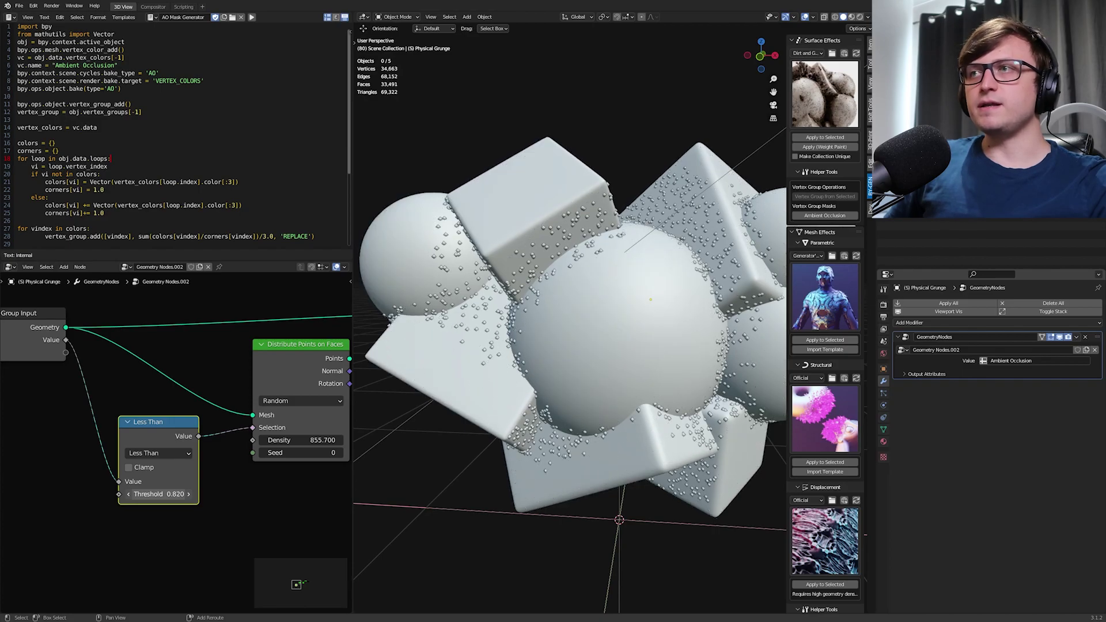
{"action": "scroll", "coordinate": [572, 406], "scroll_direction": "down", "scroll_amount": 4}
{"action": "scroll", "coordinate": [572, 406], "scroll_direction": "up", "scroll_amount": 3}
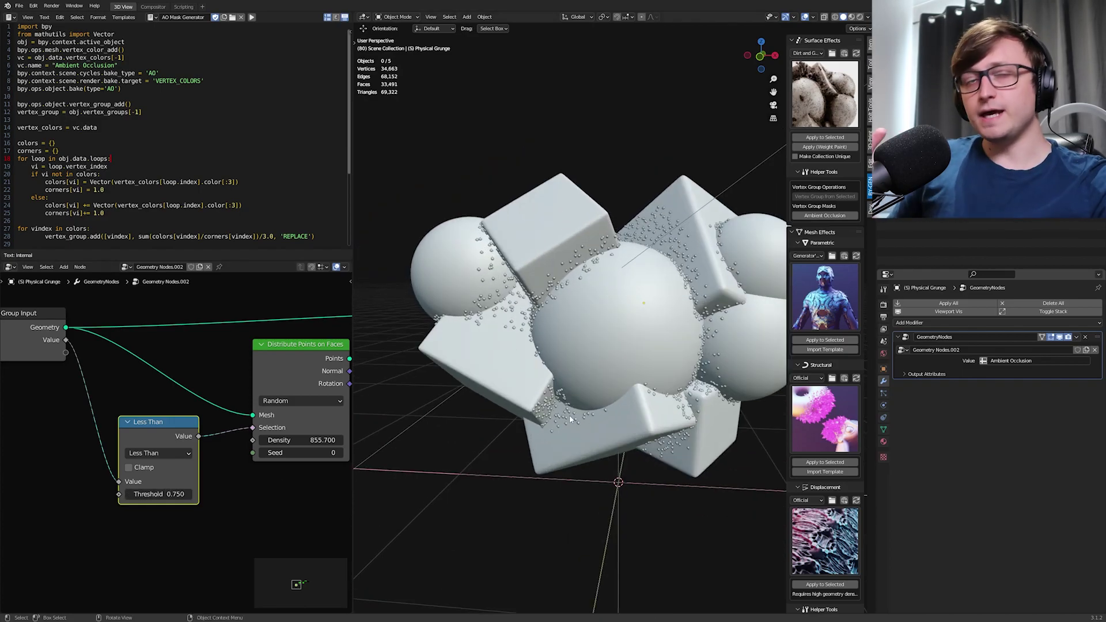
{"action": "scroll", "coordinate": [123, 433], "scroll_direction": "down", "scroll_amount": 5}
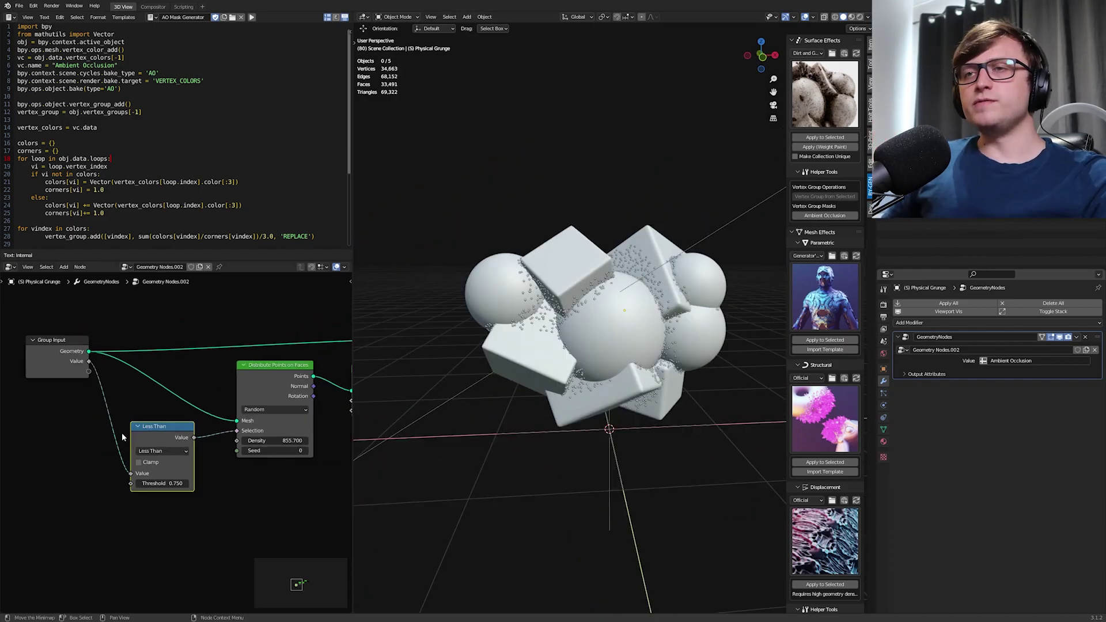
{"action": "middle_click_drag", "start_coordinate": [167, 436], "coordinate": [95, 434]}
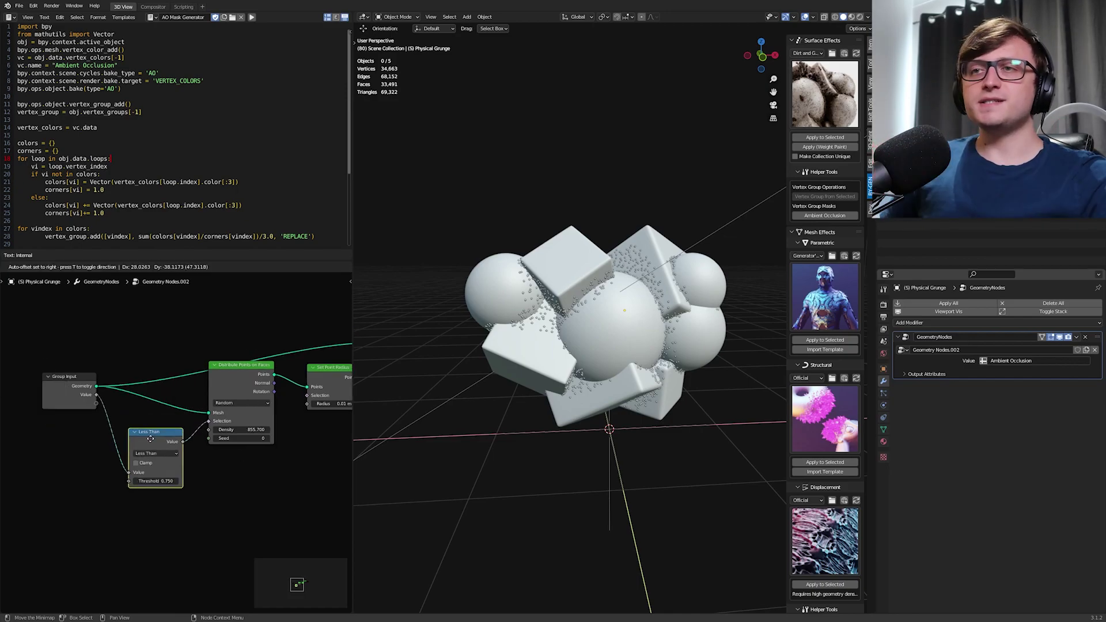
{"action": "left_click_drag", "start_coordinate": [152, 442], "coordinate": [145, 422]}
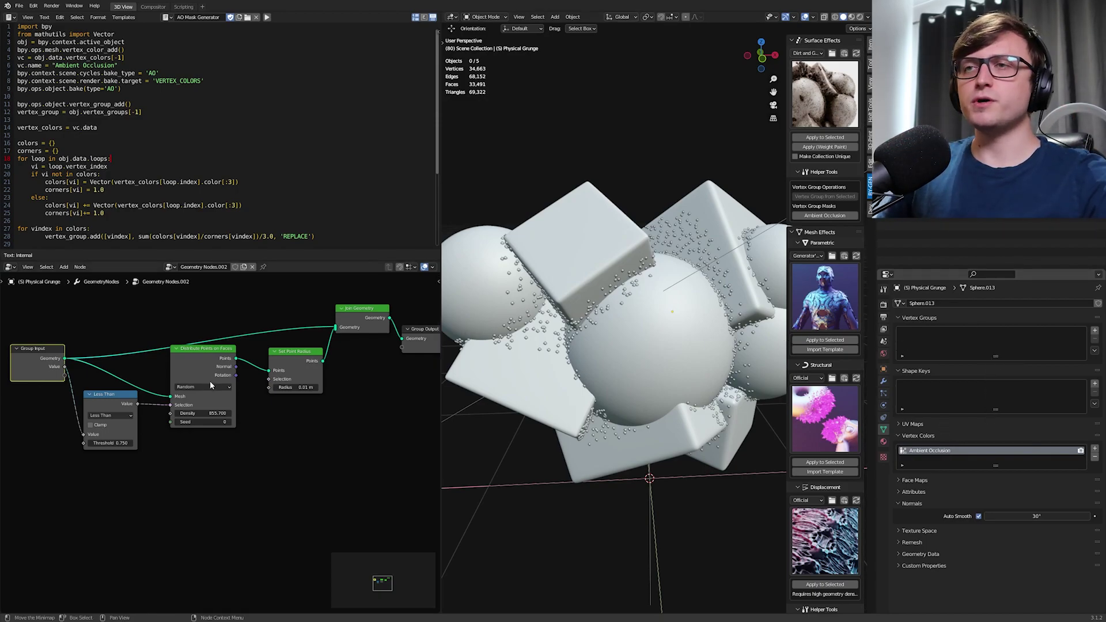
Switch to the browser, open the blenderaddons repository from the weighttovertexcolor.py page, and look through its file list
{"action": "key", "text": "alt+Tab"}
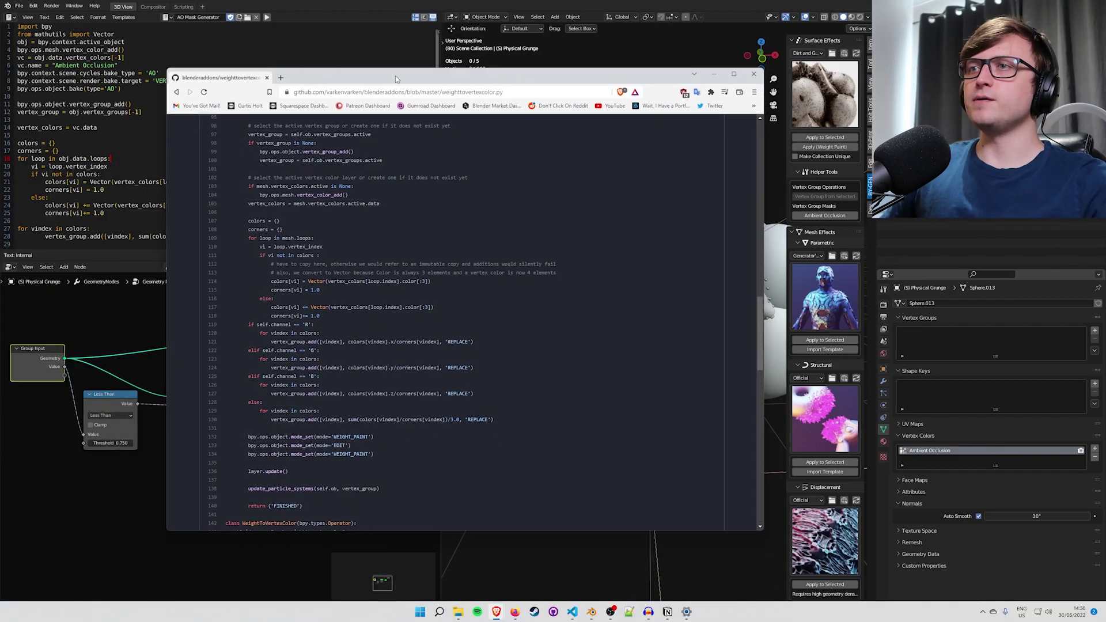
{"action": "scroll", "coordinate": [531, 507], "scroll_direction": "up", "scroll_amount": 15}
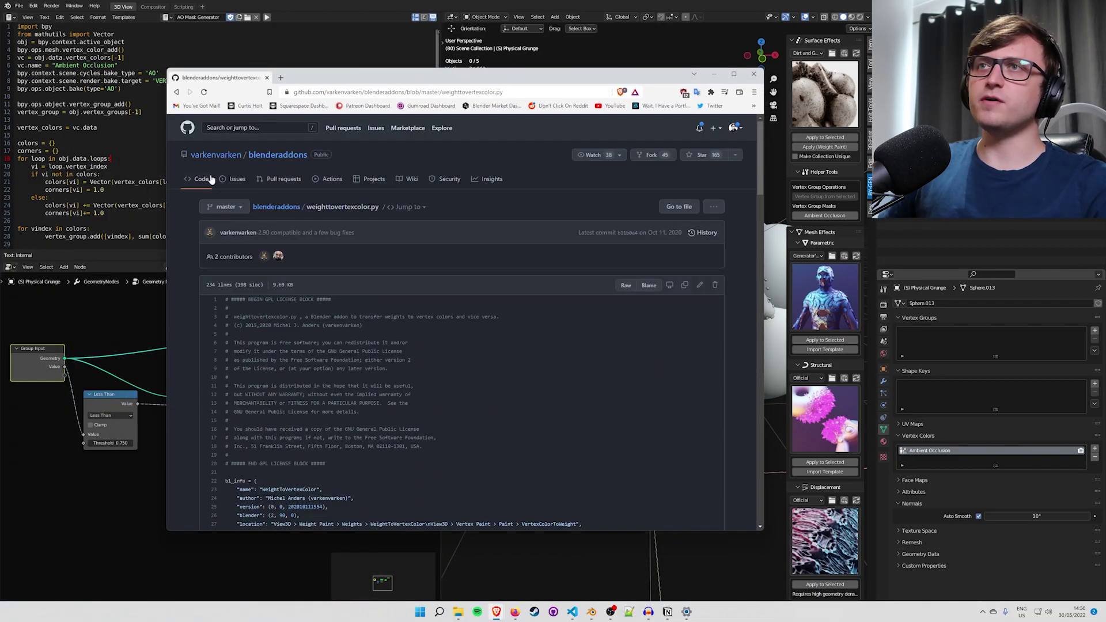
{"action": "left_click", "coordinate": [274, 156]}
{"action": "scroll", "coordinate": [466, 385], "scroll_direction": "down", "scroll_amount": 6}
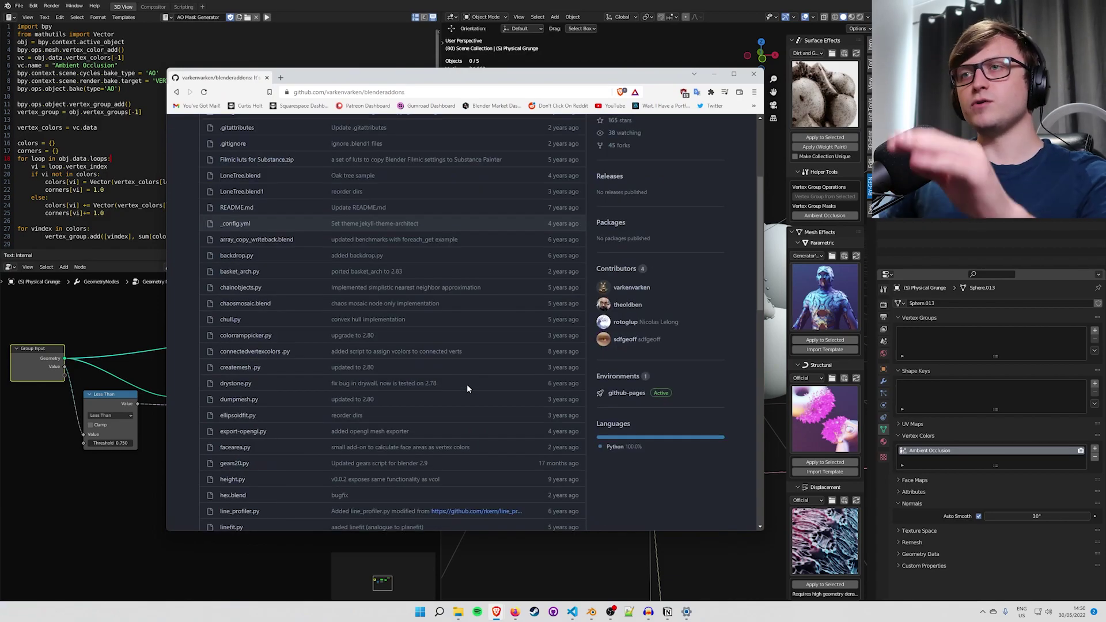
{"action": "scroll", "coordinate": [467, 385], "scroll_direction": "down", "scroll_amount": 5}
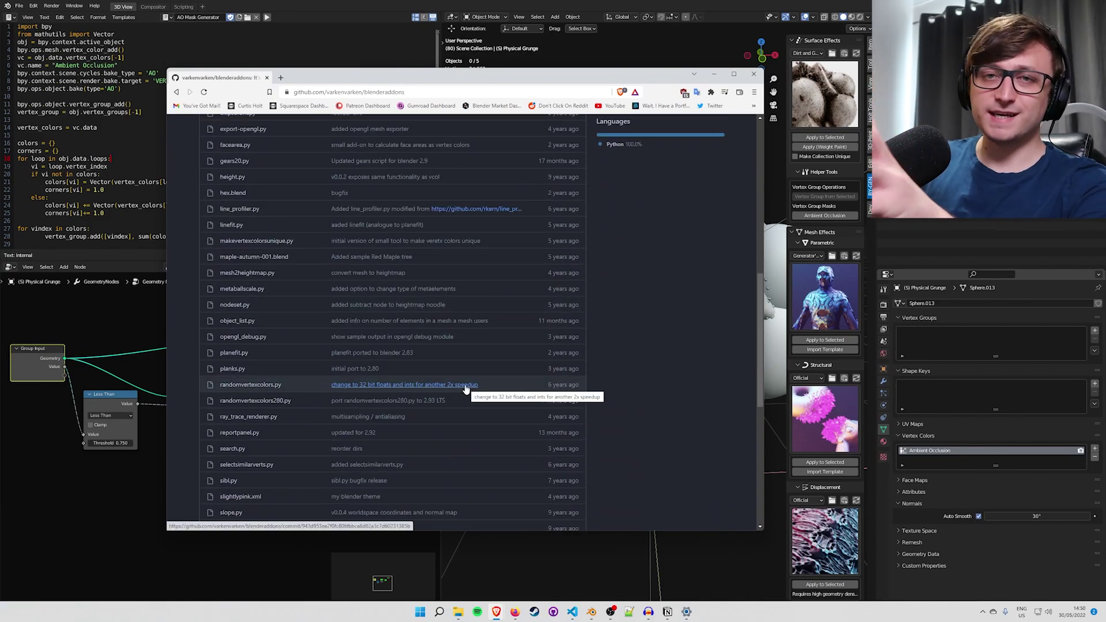
Open weighttovertexcolor.py from the repository and examine the VertexColorToWeight operator's loop that converts vertex colors into vertex group weights
{"action": "scroll", "coordinate": [450, 386], "scroll_direction": "down", "scroll_amount": 5}
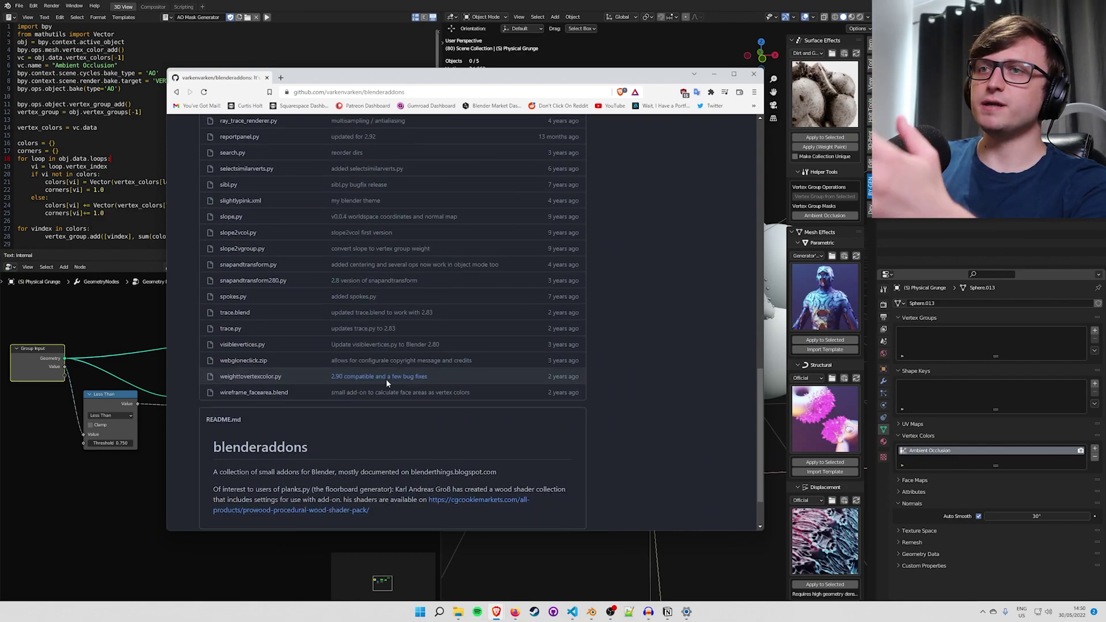
{"action": "left_click", "coordinate": [254, 370]}
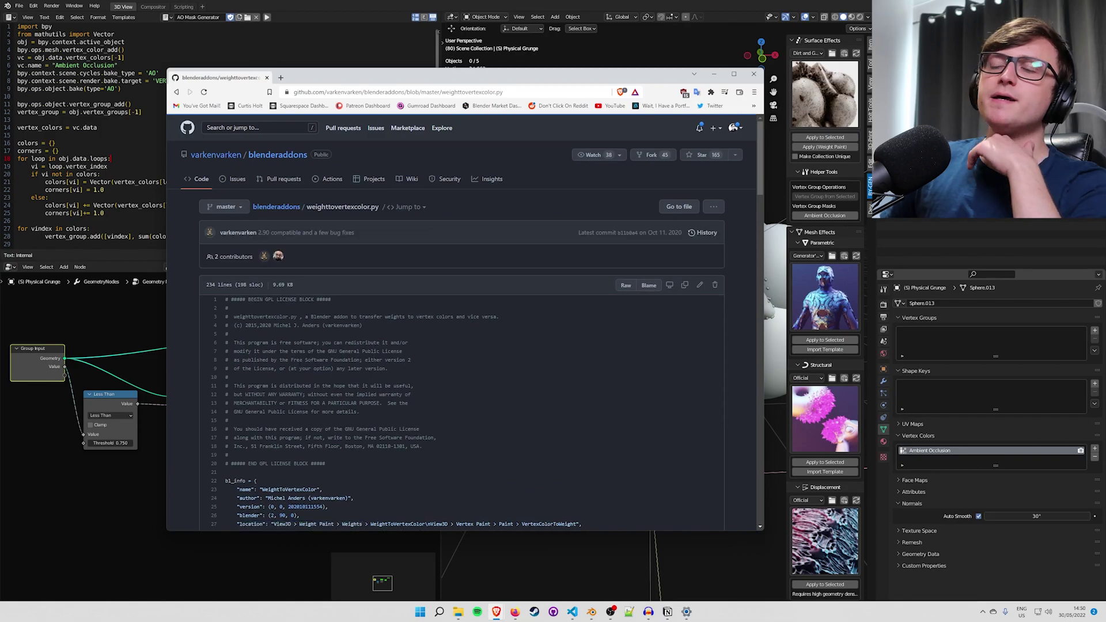
{"action": "scroll", "coordinate": [254, 370], "scroll_direction": "down", "scroll_amount": 4}
{"action": "scroll", "coordinate": [253, 297], "scroll_direction": "down", "scroll_amount": 6}
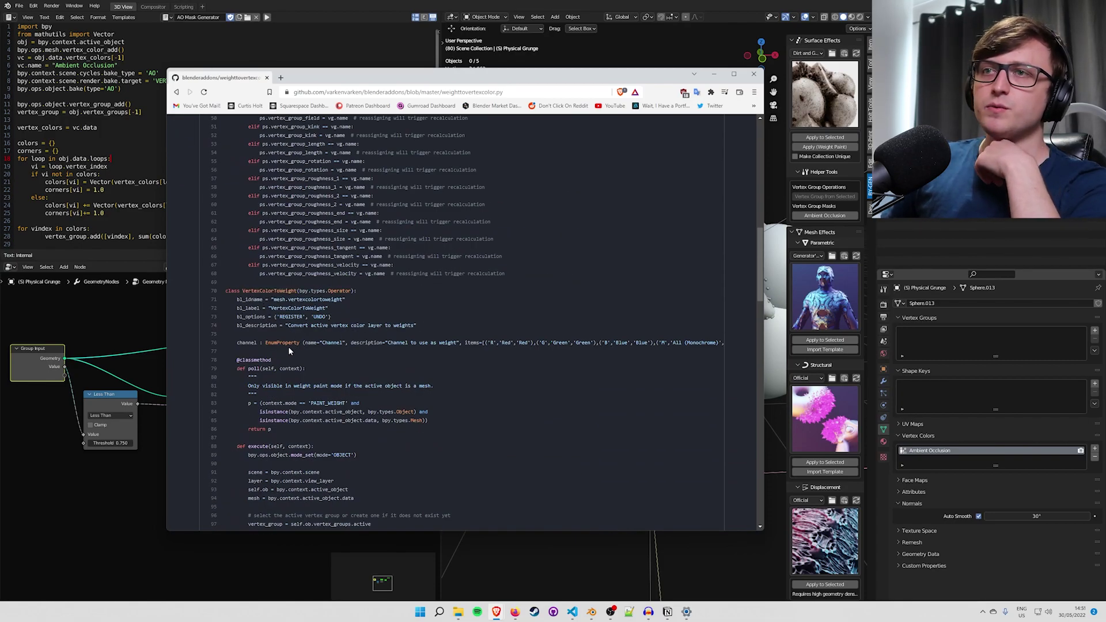
{"action": "scroll", "coordinate": [288, 349], "scroll_direction": "down", "scroll_amount": 2}
{"action": "scroll", "coordinate": [276, 325], "scroll_direction": "down", "scroll_amount": 5}
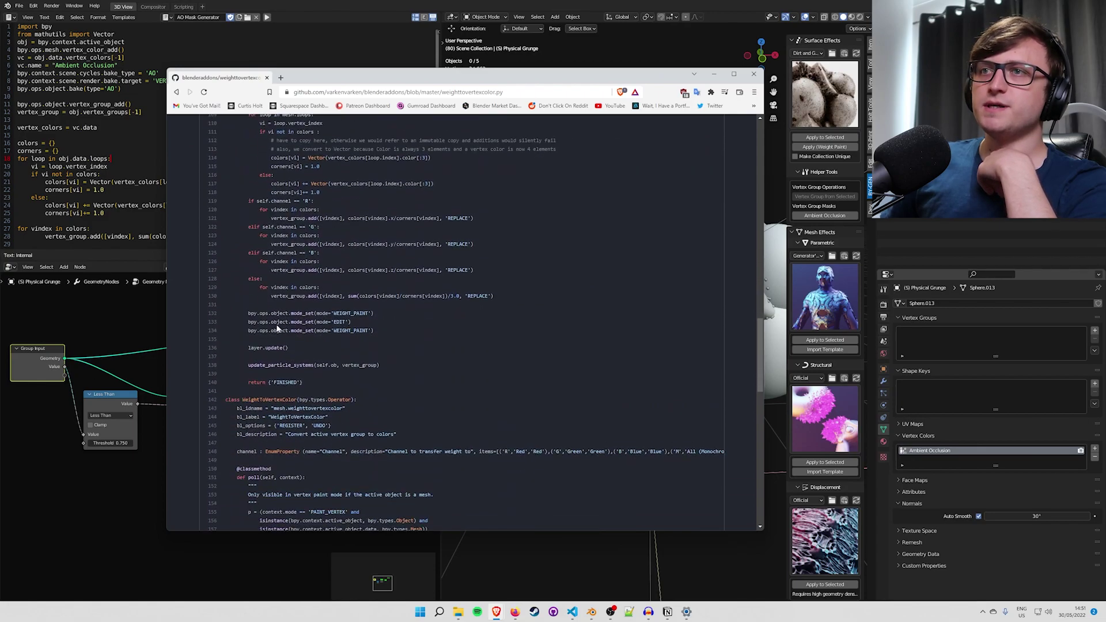
{"action": "left_click_drag", "start_coordinate": [505, 379], "coordinate": [249, 196]}
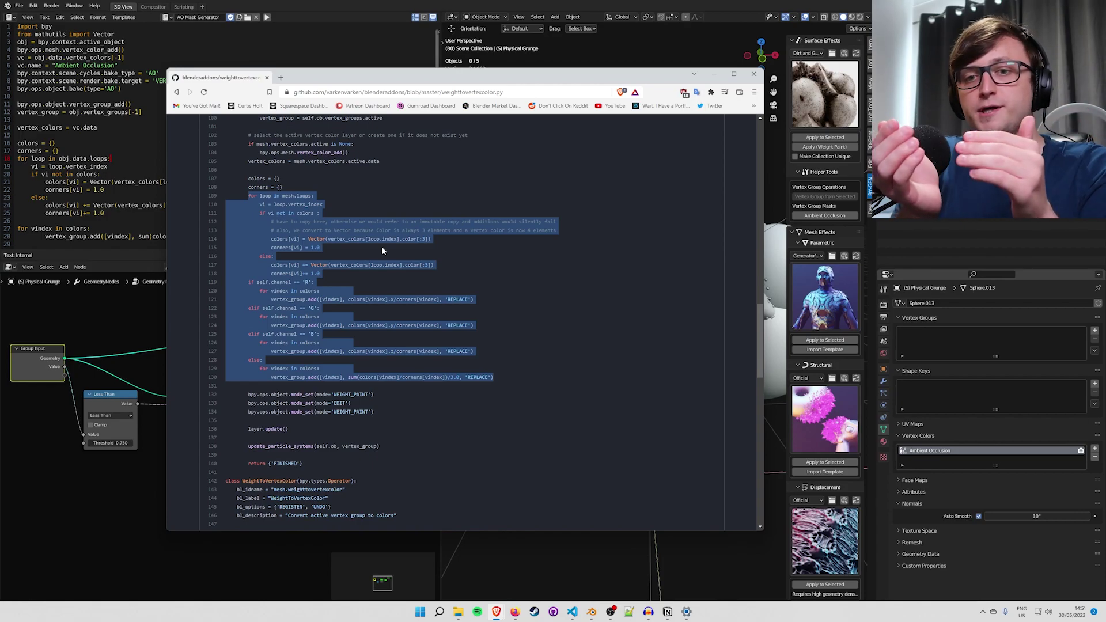
{"action": "left_click", "coordinate": [514, 360]}
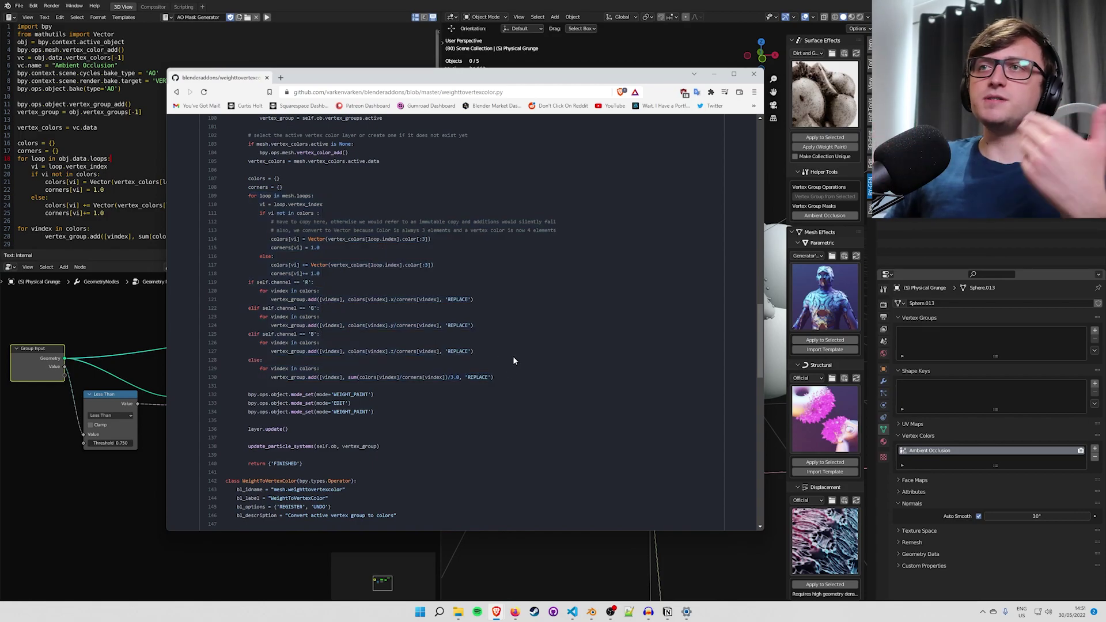
{"action": "left_click_drag", "start_coordinate": [499, 378], "coordinate": [260, 342]}
Switch back to Blender and review the AO Mask Generator script's bake, vertex group creation and color averaging code
{"action": "left_click", "coordinate": [124, 189]}
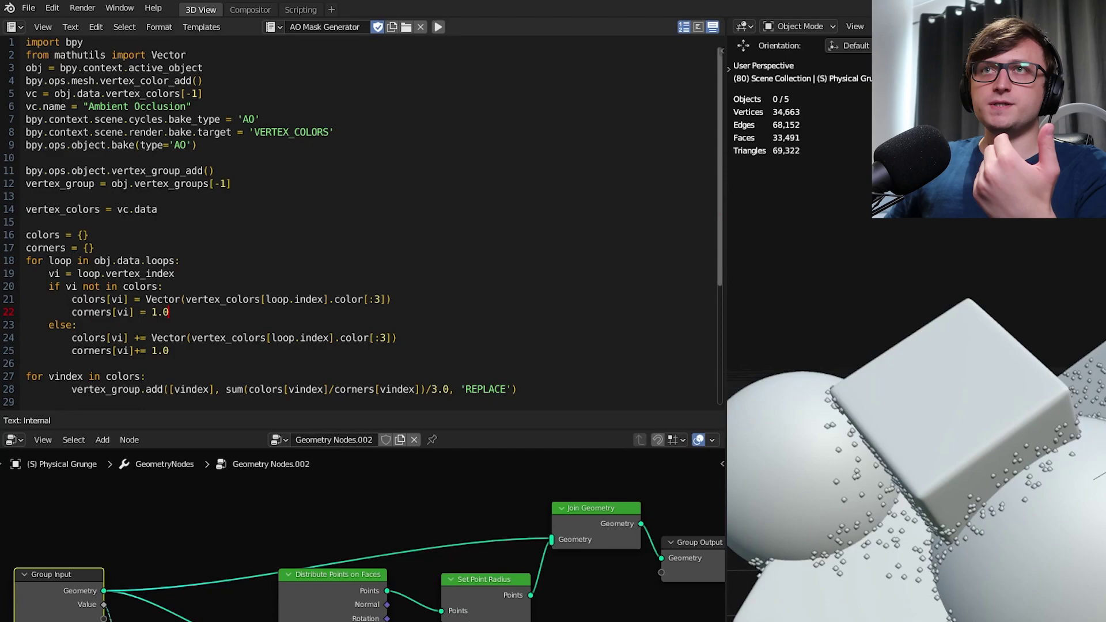
{"action": "left_click_drag", "start_coordinate": [26, 94], "coordinate": [217, 146]}
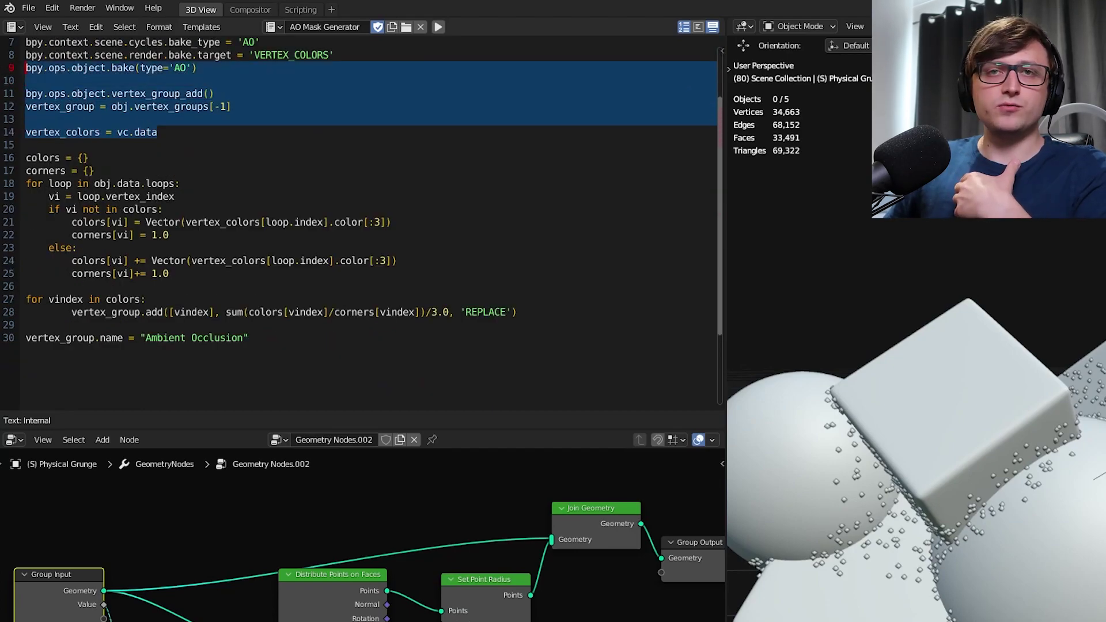
{"action": "left_click", "coordinate": [305, 281]}
{"action": "left_click_drag", "start_coordinate": [35, 324], "coordinate": [26, 157]}
{"action": "left_click", "coordinate": [57, 183]}
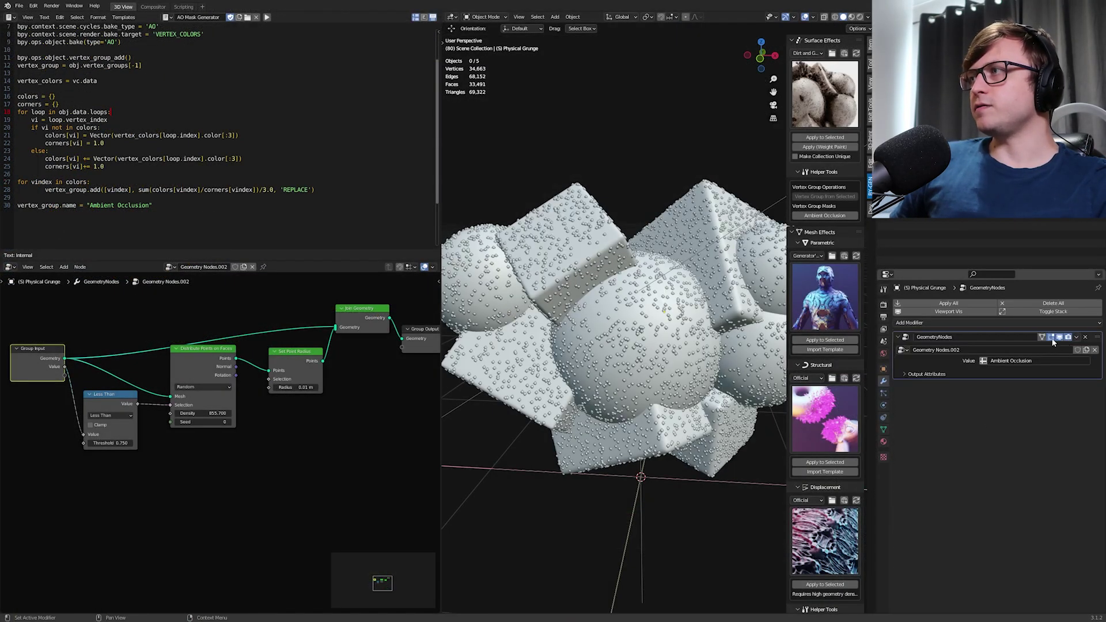
Hide the GeometryNodes modifier in the viewport and run the AO Mask Generator script on the Physical Grunge object
{"action": "left_click", "coordinate": [1066, 338]}
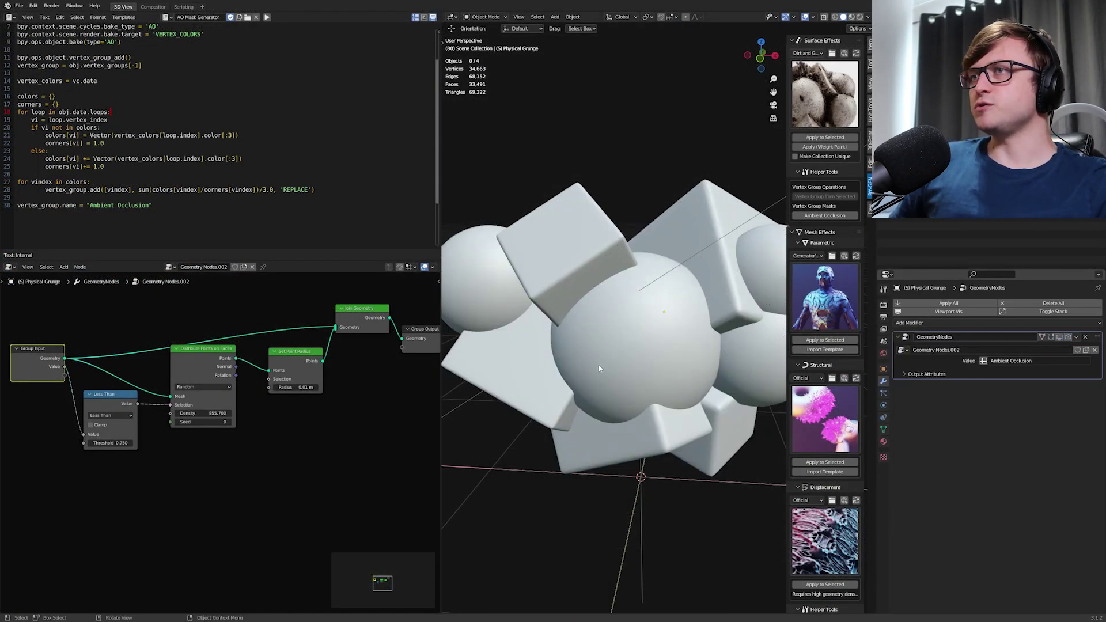
{"action": "left_click", "coordinate": [566, 378]}
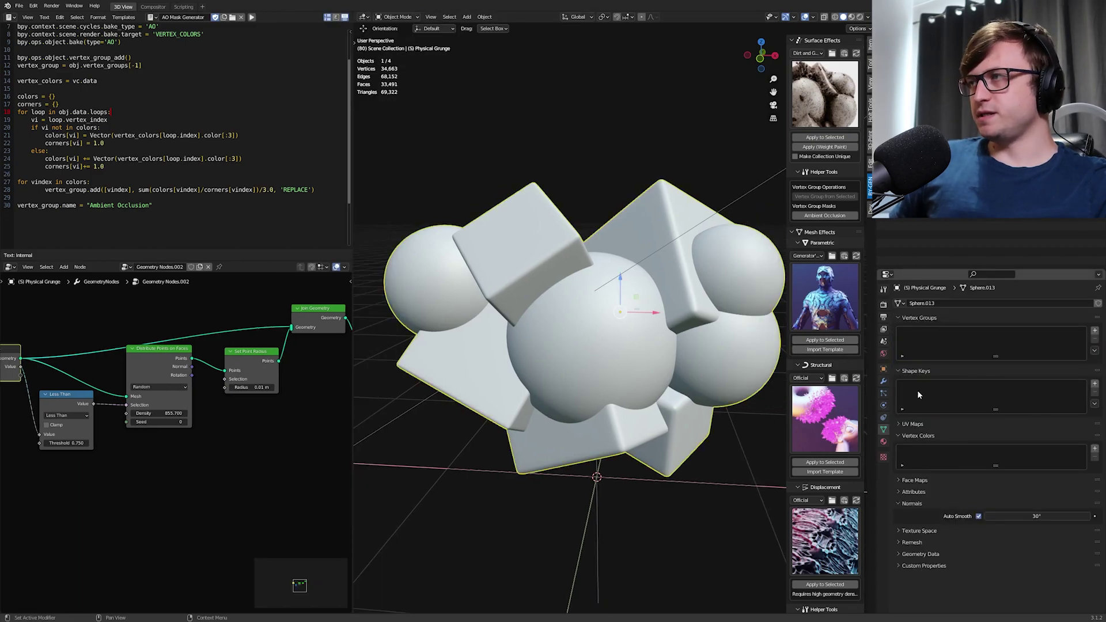
{"action": "middle_click_drag", "start_coordinate": [567, 377], "coordinate": [500, 266]}
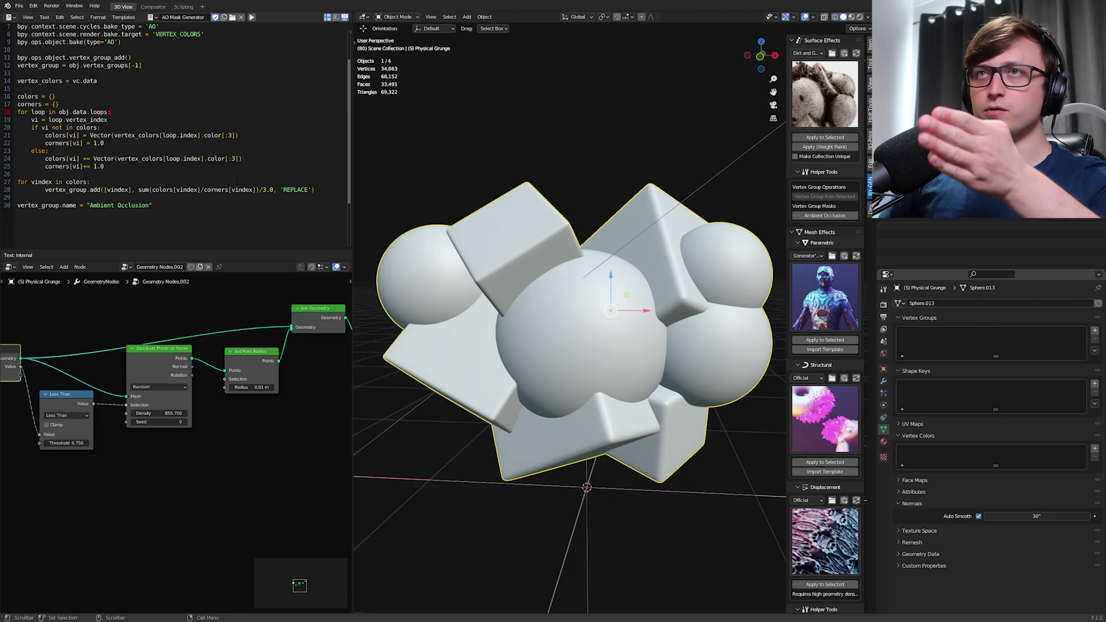
{"action": "key", "text": "alt+p"}
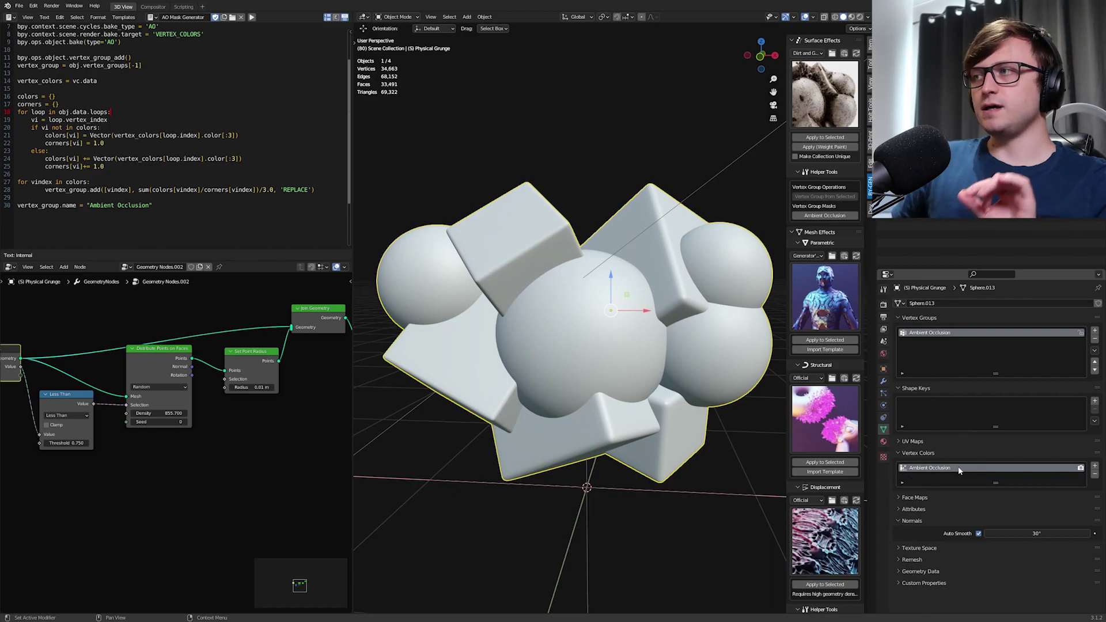
Switch to Vertex Paint mode and rename the Ambient Occlusion vertex group to "Ambient Occlusion Group"
{"action": "left_click", "coordinate": [397, 17]}
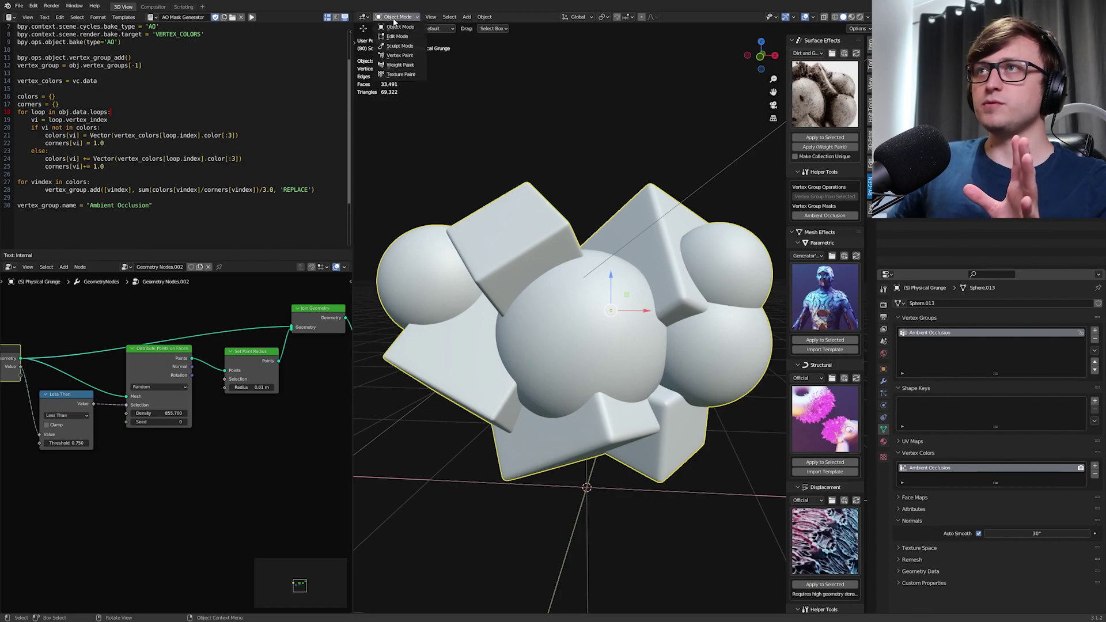
{"action": "left_click", "coordinate": [400, 56]}
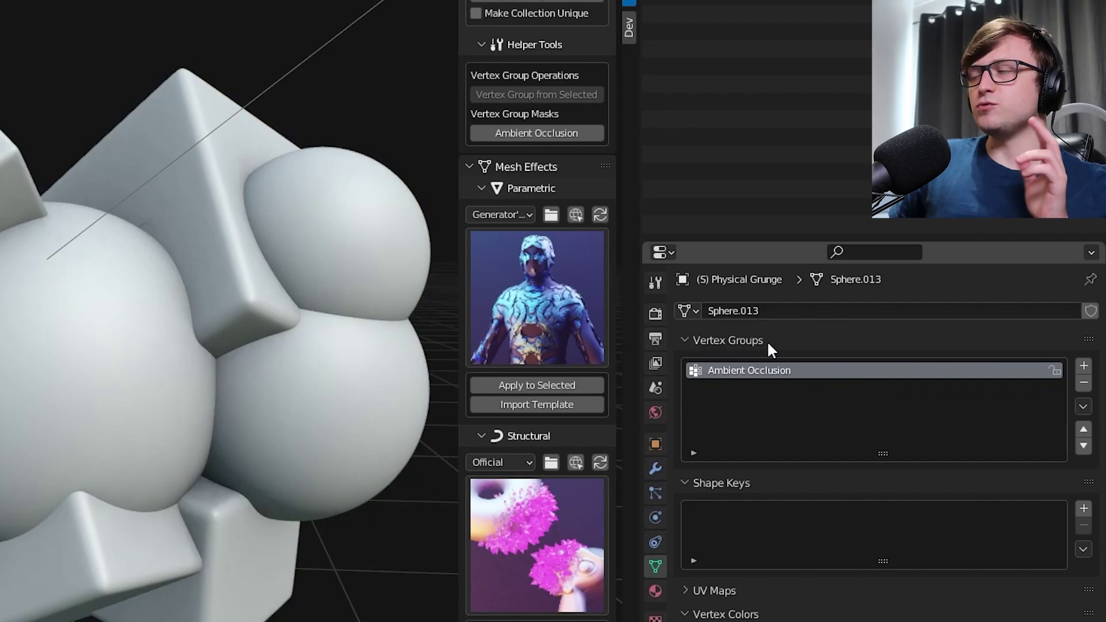
{"action": "double_click", "coordinate": [819, 372]}
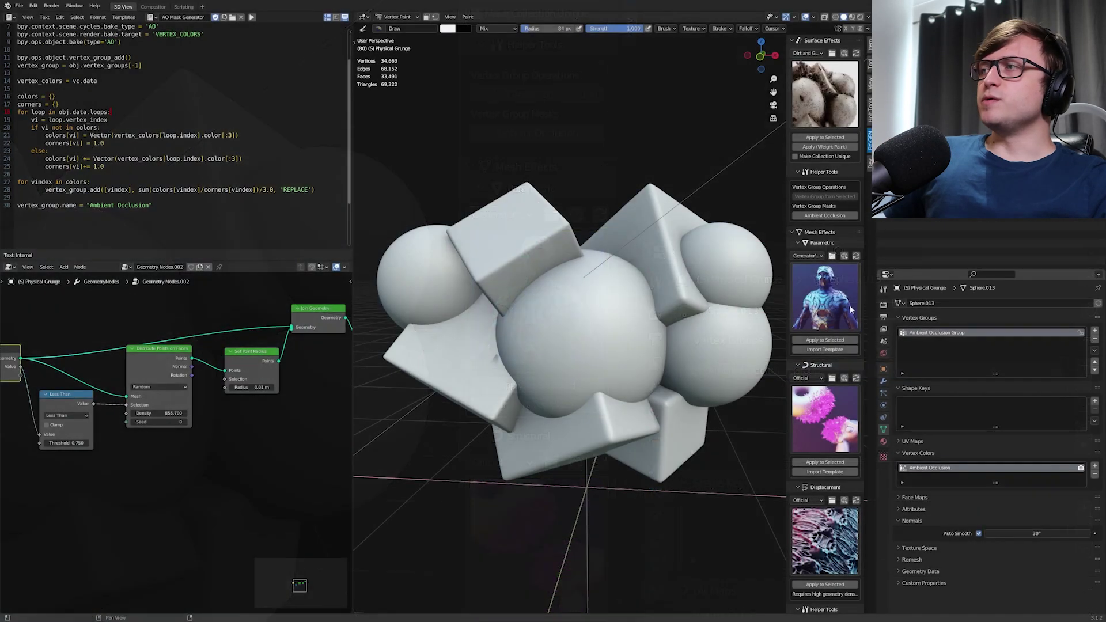
Switch to Weight Paint mode and inspect the Ambient Occlusion Group's weights on the mesh
{"action": "left_click", "coordinate": [398, 16]}
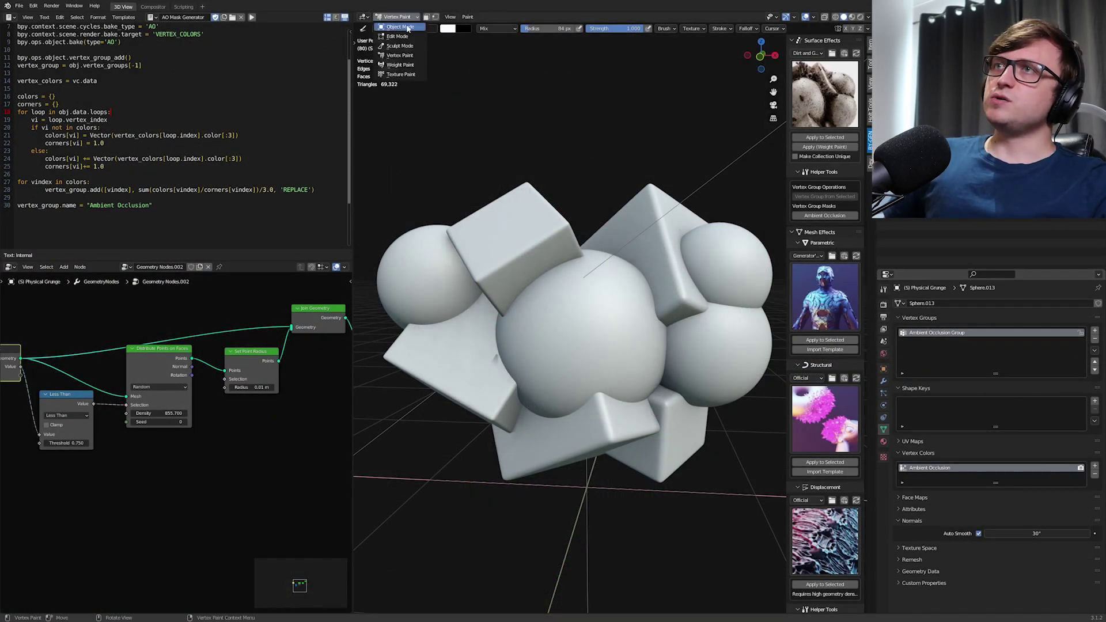
{"action": "left_click", "coordinate": [404, 65]}
{"action": "mouse_move", "coordinate": [571, 361]}
{"action": "middle_mouse_down"}
{"action": "mouse_move", "coordinate": [602, 351]}
{"action": "mouse_move", "coordinate": [645, 371]}
{"action": "mouse_move", "coordinate": [651, 355]}
{"action": "mouse_move", "coordinate": [563, 358]}
{"action": "mouse_move", "coordinate": [517, 327]}
{"action": "mouse_move", "coordinate": [484, 322]}
{"action": "mouse_move", "coordinate": [609, 341]}
{"action": "mouse_move", "coordinate": [560, 341]}
{"action": "middle_mouse_up"}
{"action": "scroll", "coordinate": [585, 340], "scroll_direction": "up", "scroll_amount": 1}
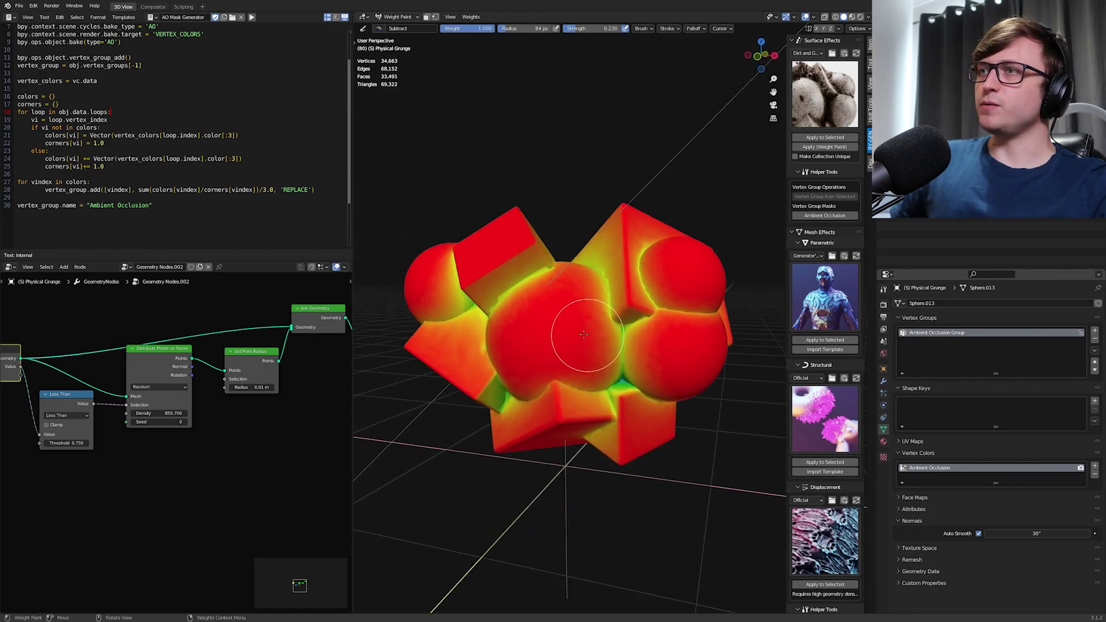
Try subtracting weight from the Ambient Occlusion Group around the central sphere with brush strokes, and undo them
{"action": "mouse_move", "coordinate": [585, 340]}
{"action": "left_mouse_down"}
{"action": "mouse_move", "coordinate": [523, 335]}
{"action": "mouse_move", "coordinate": [518, 308]}
{"action": "mouse_move", "coordinate": [542, 317]}
{"action": "left_mouse_up"}
{"action": "mouse_move", "coordinate": [541, 317]}
{"action": "middle_mouse_down"}
{"action": "mouse_move", "coordinate": [587, 325]}
{"action": "mouse_move", "coordinate": [620, 314]}
{"action": "middle_mouse_up"}
{"action": "mouse_move", "coordinate": [634, 279]}
{"action": "left_mouse_down"}
{"action": "mouse_move", "coordinate": [595, 333]}
{"action": "mouse_move", "coordinate": [503, 357]}
{"action": "left_mouse_up"}
{"action": "middle_click_drag", "start_coordinate": [503, 357], "coordinate": [545, 339], "text": "shift"}
{"action": "scroll", "coordinate": [546, 340], "scroll_direction": "down", "scroll_amount": 1}
{"action": "mouse_move", "coordinate": [537, 314]}
{"action": "left_mouse_down"}
{"action": "mouse_move", "coordinate": [577, 389]}
{"action": "mouse_move", "coordinate": [567, 338]}
{"action": "left_mouse_up"}
{"action": "middle_click_drag", "start_coordinate": [568, 322], "coordinate": [566, 334]}
{"action": "mouse_move", "coordinate": [565, 333]}
{"action": "left_mouse_down"}
{"action": "mouse_move", "coordinate": [553, 305]}
{"action": "mouse_move", "coordinate": [556, 314]}
{"action": "left_mouse_up"}
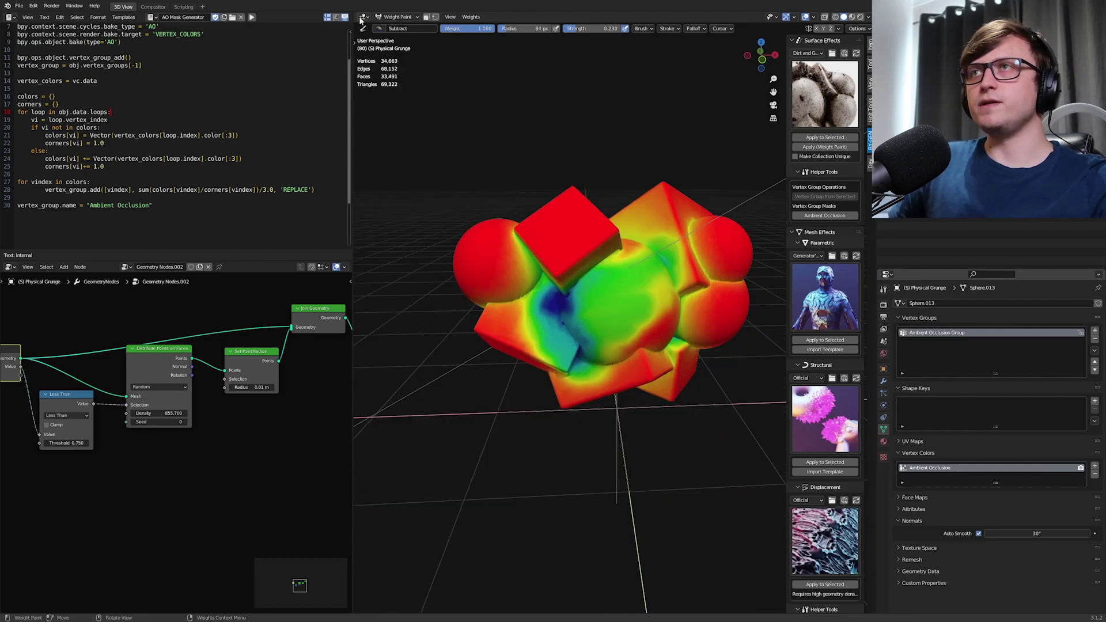
{"action": "left_click", "coordinate": [378, 28]}
{"action": "left_click", "coordinate": [599, 57]}
{"action": "middle_click_drag", "start_coordinate": [576, 296], "coordinate": [553, 293]}
{"action": "scroll", "coordinate": [553, 293], "scroll_direction": "up", "scroll_amount": 1}
{"action": "left_click_drag", "start_coordinate": [553, 292], "coordinate": [582, 357]}
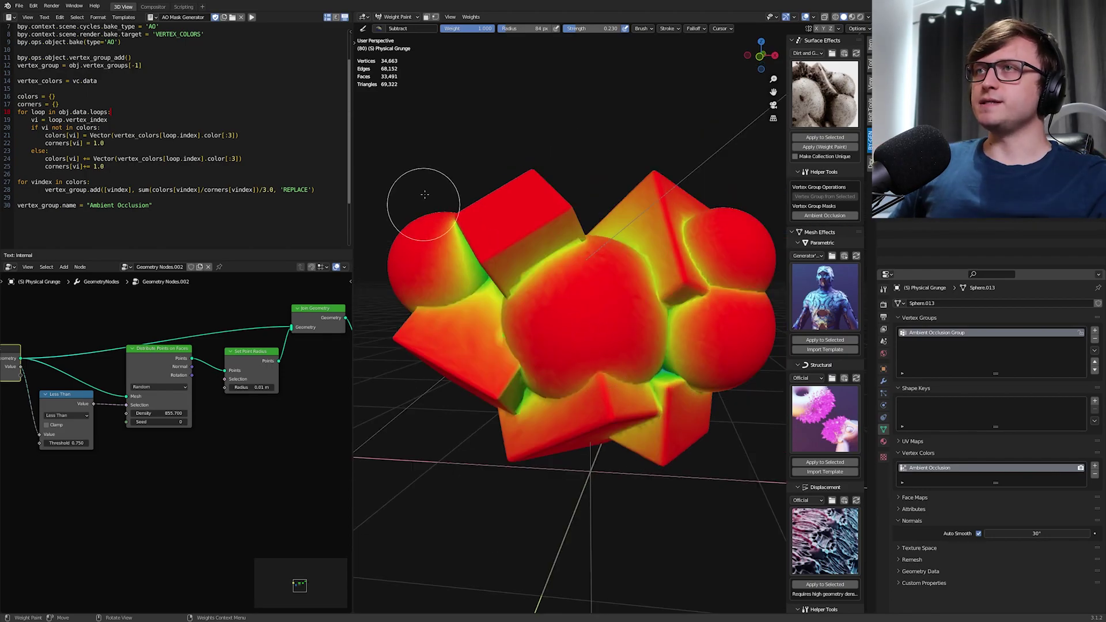
Return to Object Mode, show the GeometryNodes modifier in the viewport again and assign Ambient Occlusion Group to its Value input
{"action": "left_click", "coordinate": [396, 17]}
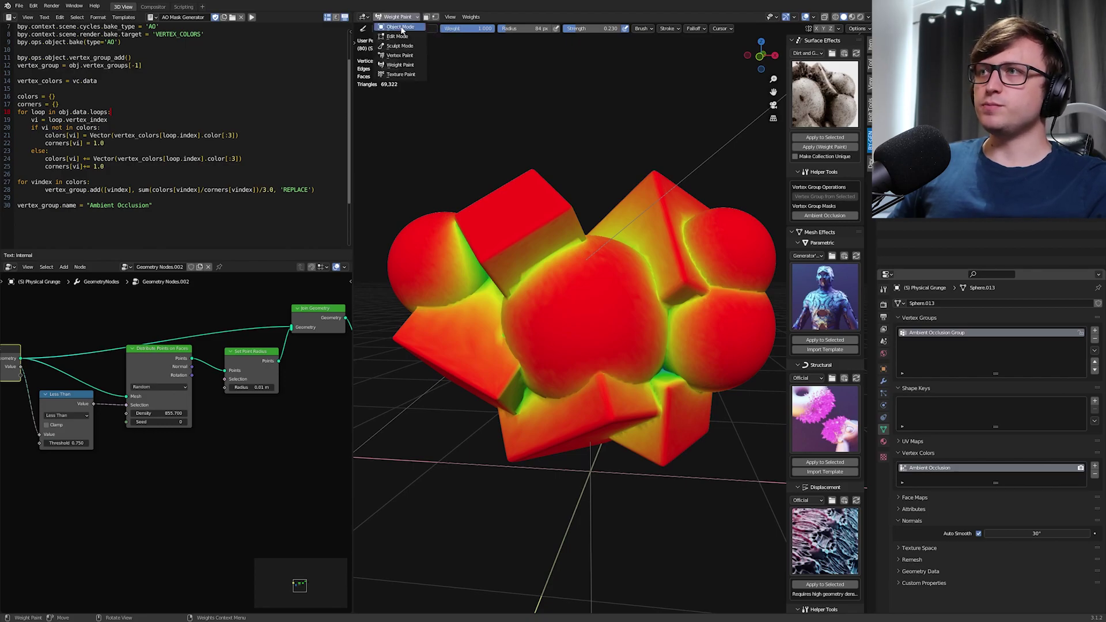
{"action": "left_click", "coordinate": [398, 28]}
{"action": "left_click", "coordinate": [883, 381]}
{"action": "left_click", "coordinate": [1058, 338]}
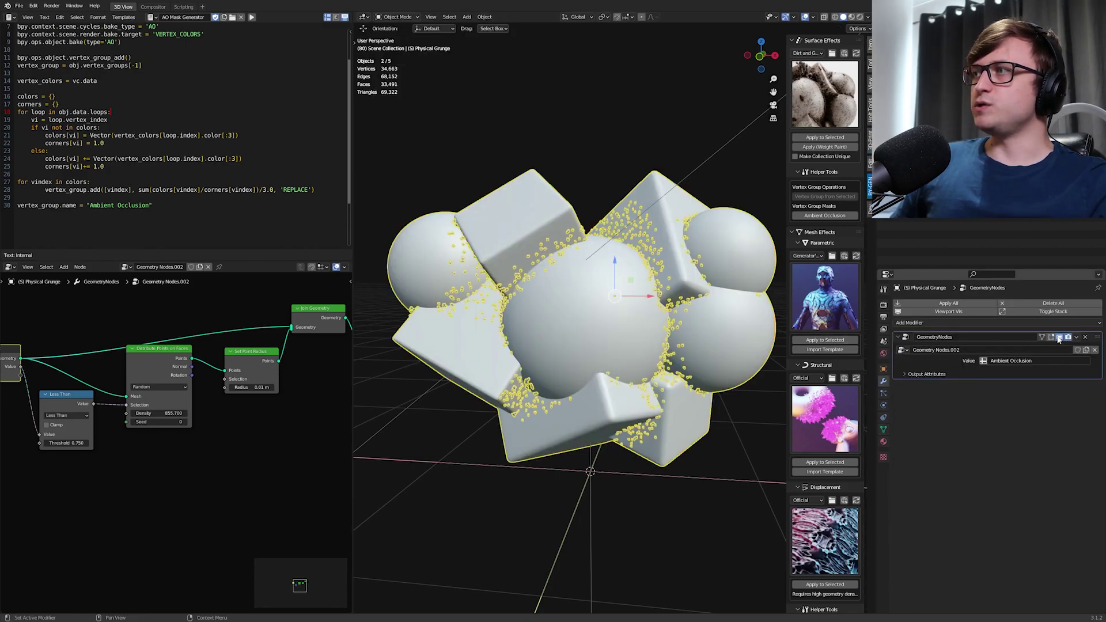
{"action": "left_click", "coordinate": [1032, 362]}
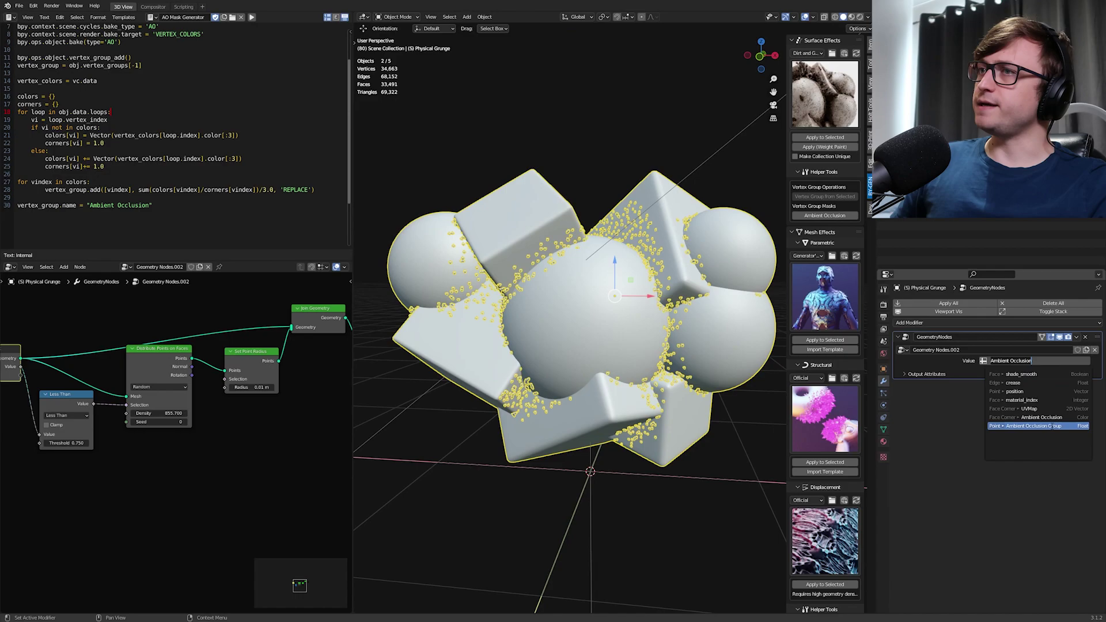
{"action": "left_click", "coordinate": [1014, 426]}
Set the Less Than node's threshold to 0.840 and deselect all objects
{"action": "middle_click_drag", "start_coordinate": [122, 460], "coordinate": [242, 433]}
{"action": "scroll", "coordinate": [242, 433], "scroll_direction": "up", "scroll_amount": 3}
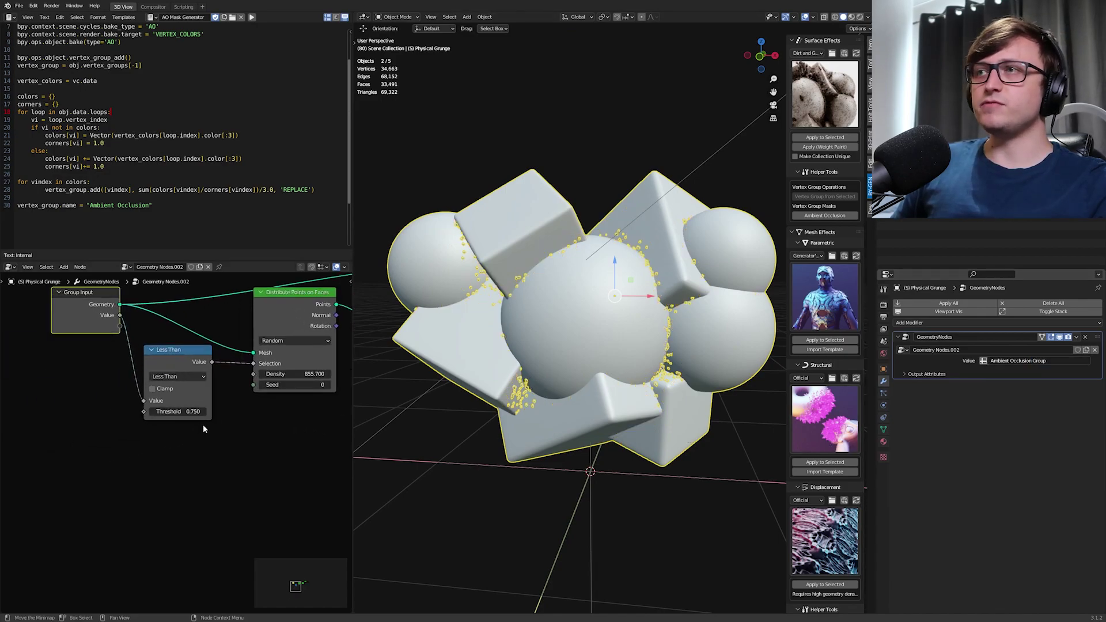
{"action": "scroll", "coordinate": [179, 435], "scroll_direction": "up", "scroll_amount": 1}
{"action": "left_click_drag", "start_coordinate": [176, 413], "coordinate": [178, 414]}
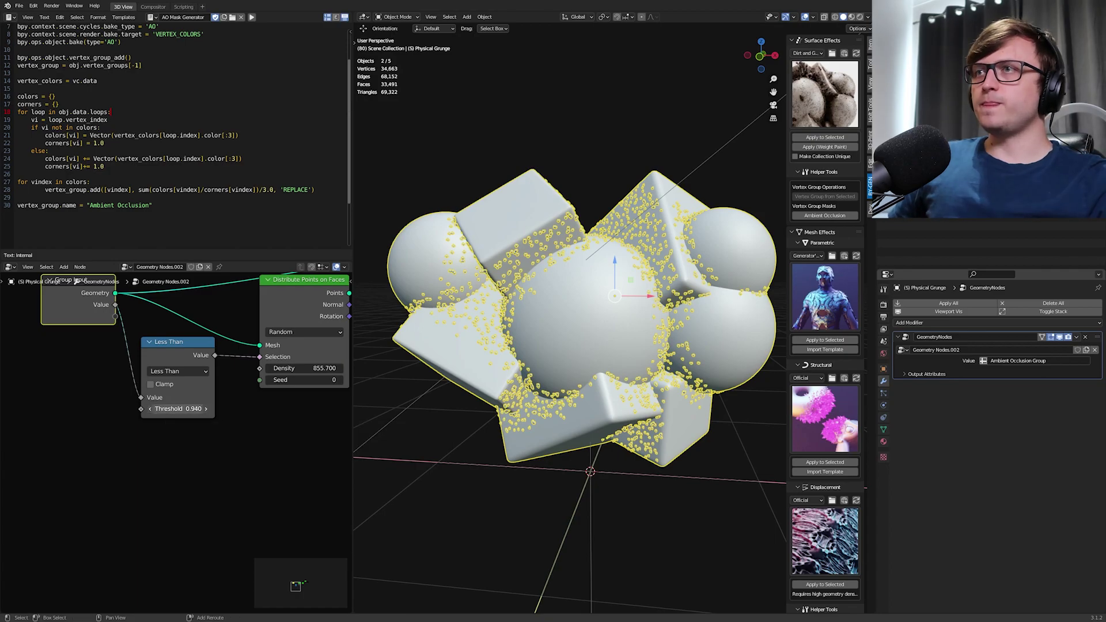
{"action": "left_click_drag", "start_coordinate": [178, 409], "coordinate": [167, 408]}
{"action": "key", "text": "alt+a"}
{"action": "middle_click_drag", "start_coordinate": [579, 369], "coordinate": [581, 376], "text": "shift"}
Compare the masks by switching the modifier's Value input to the Ambient Occlusion color attribute and back to Ambient Occlusion Group
{"action": "left_click", "coordinate": [1023, 362]}
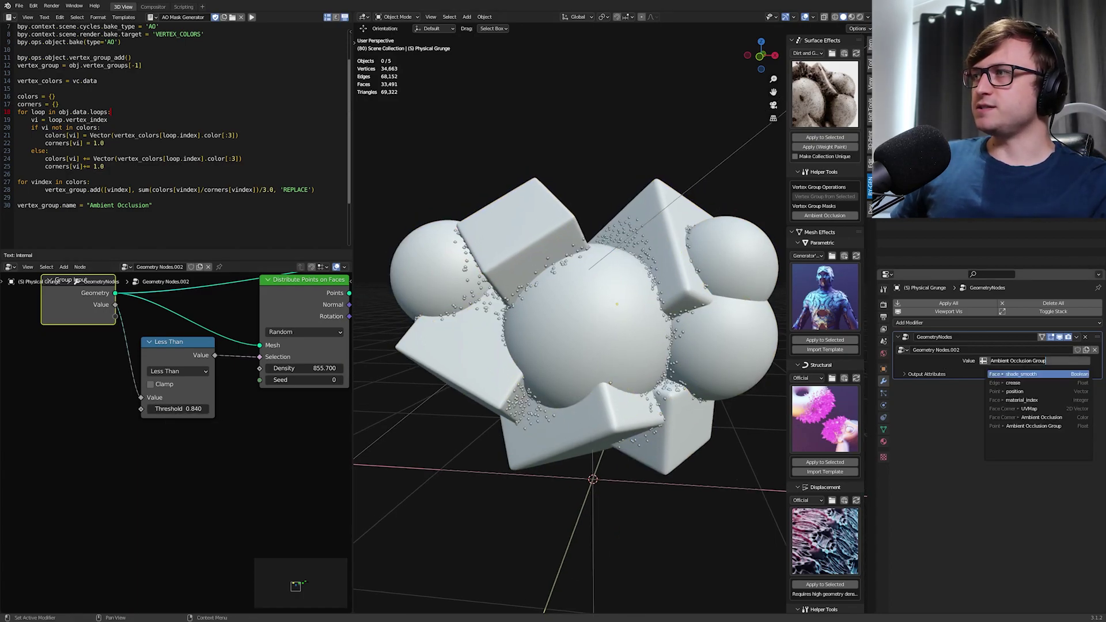
{"action": "left_click", "coordinate": [1042, 417]}
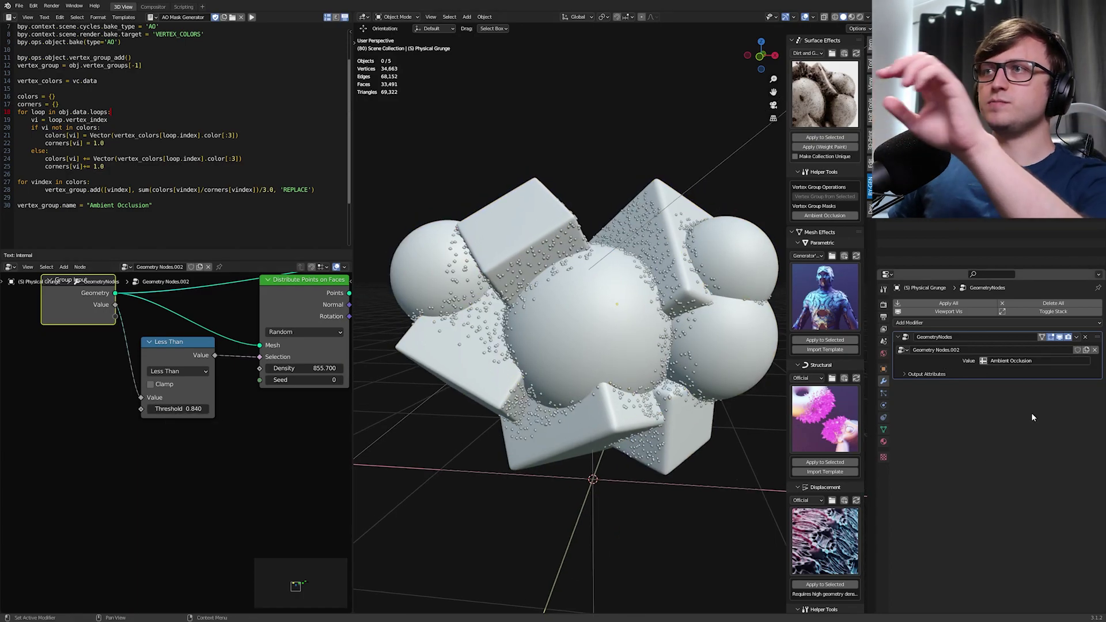
{"action": "left_click", "coordinate": [1032, 361]}
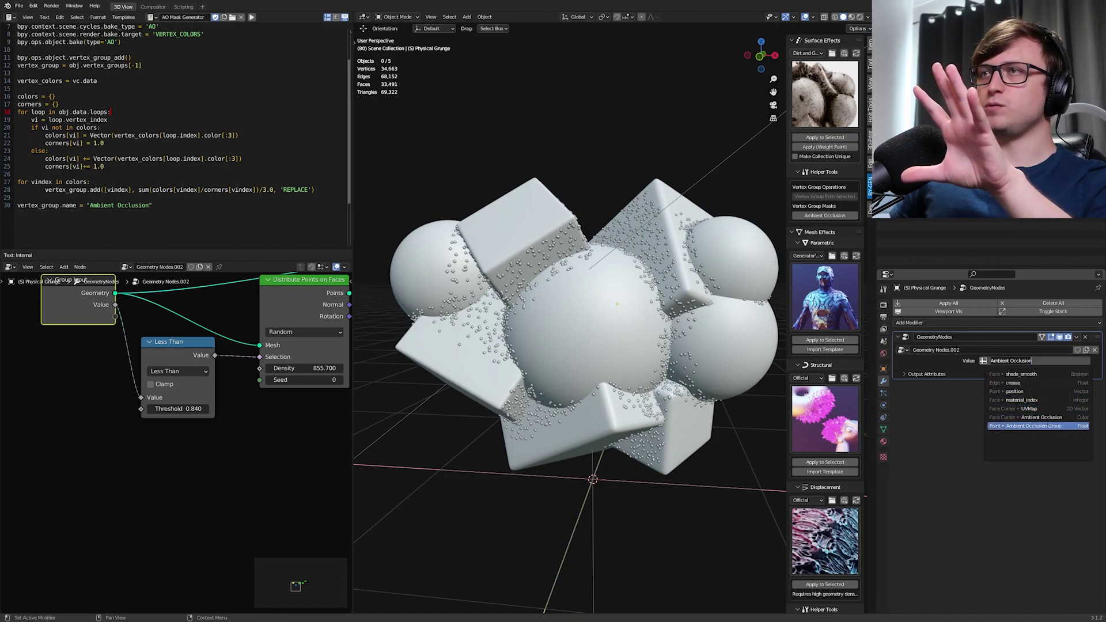
{"action": "left_click", "coordinate": [1045, 426]}
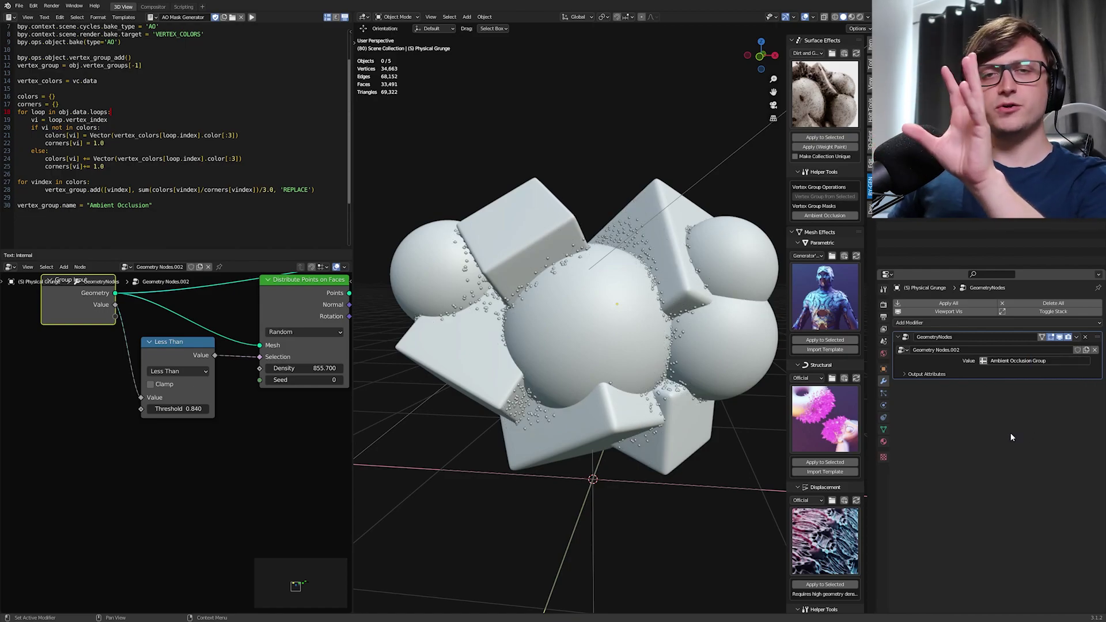
{"action": "left_click", "coordinate": [1008, 361]}
{"action": "left_click", "coordinate": [888, 446]}
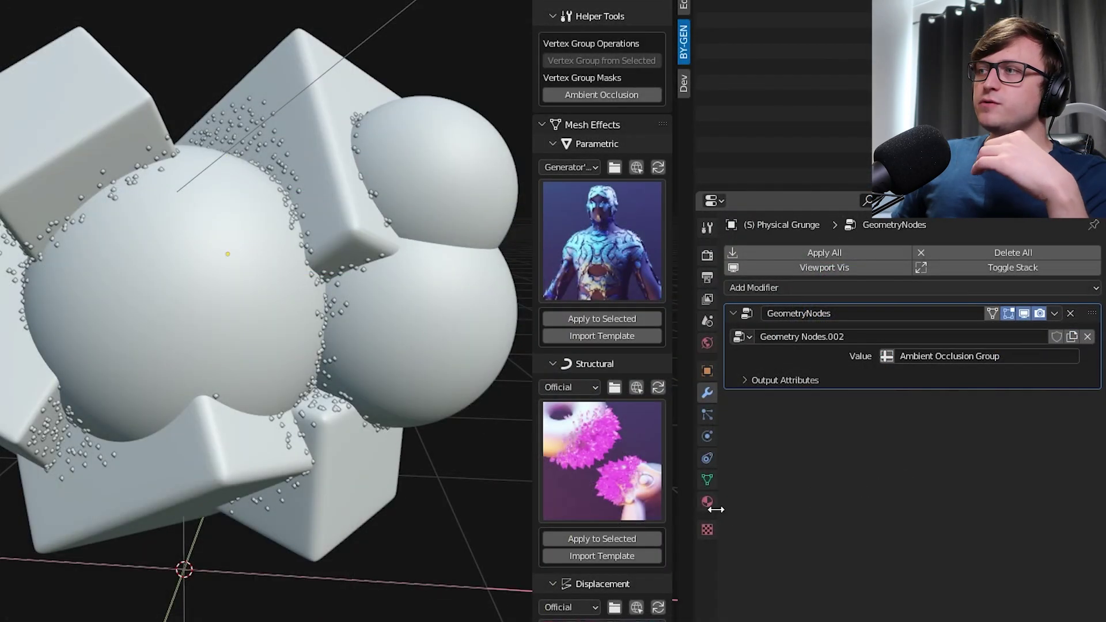
Show the mesh's vertex group and vertex color data and widen the script and node editors
{"action": "left_click", "coordinate": [707, 479]}
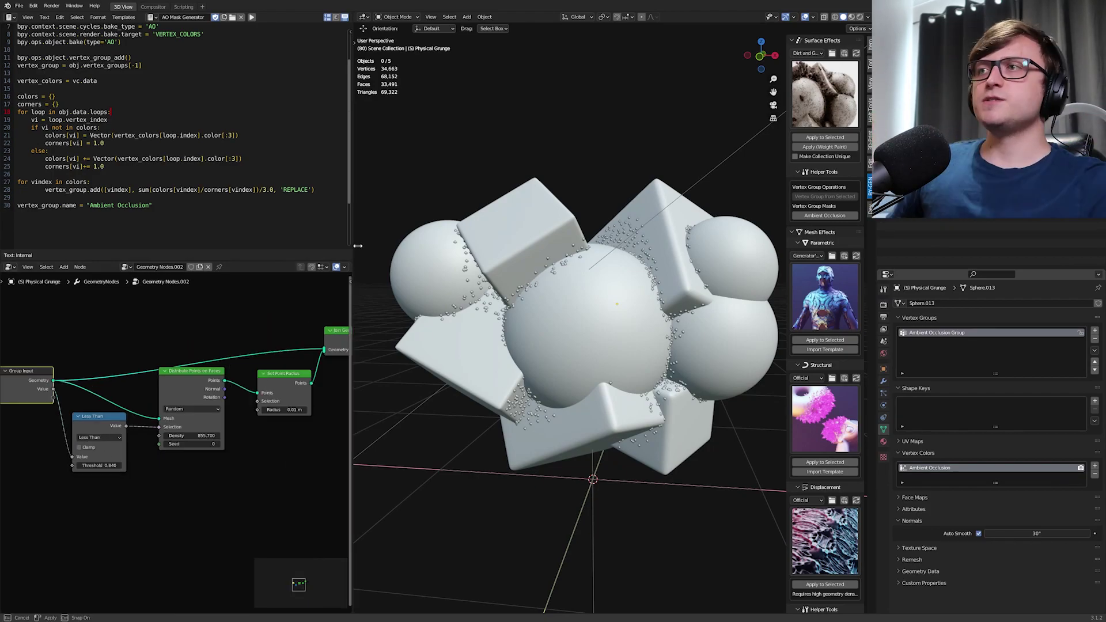
{"action": "left_click_drag", "start_coordinate": [353, 244], "coordinate": [411, 244]}
{"action": "scroll", "coordinate": [276, 388], "scroll_direction": "down", "scroll_amount": 1}
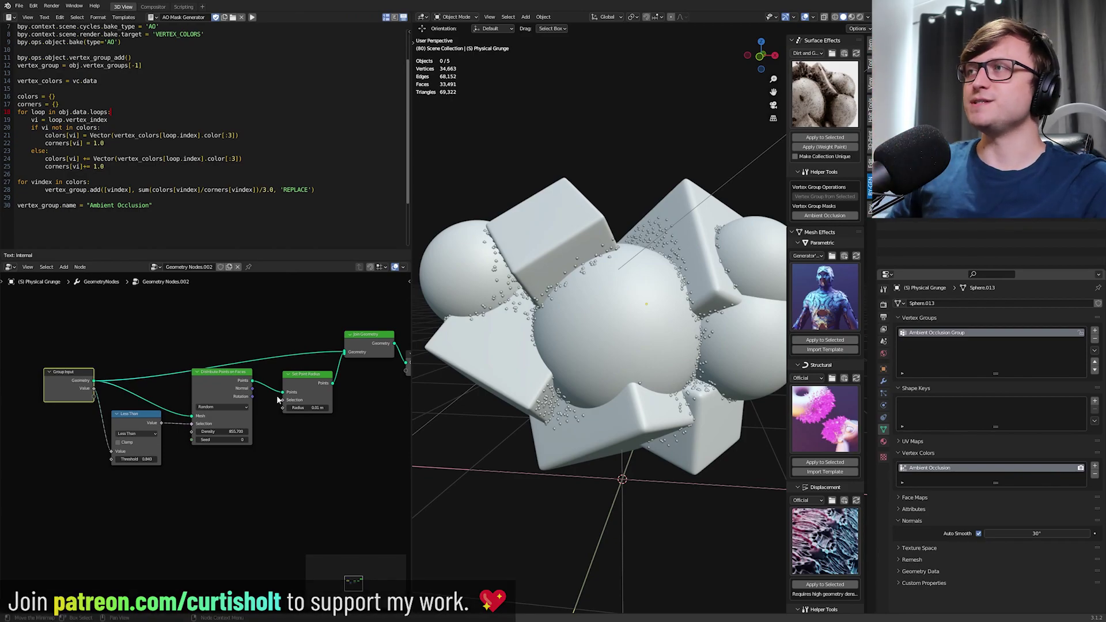
{"action": "middle_click_drag", "start_coordinate": [493, 378], "coordinate": [501, 375]}
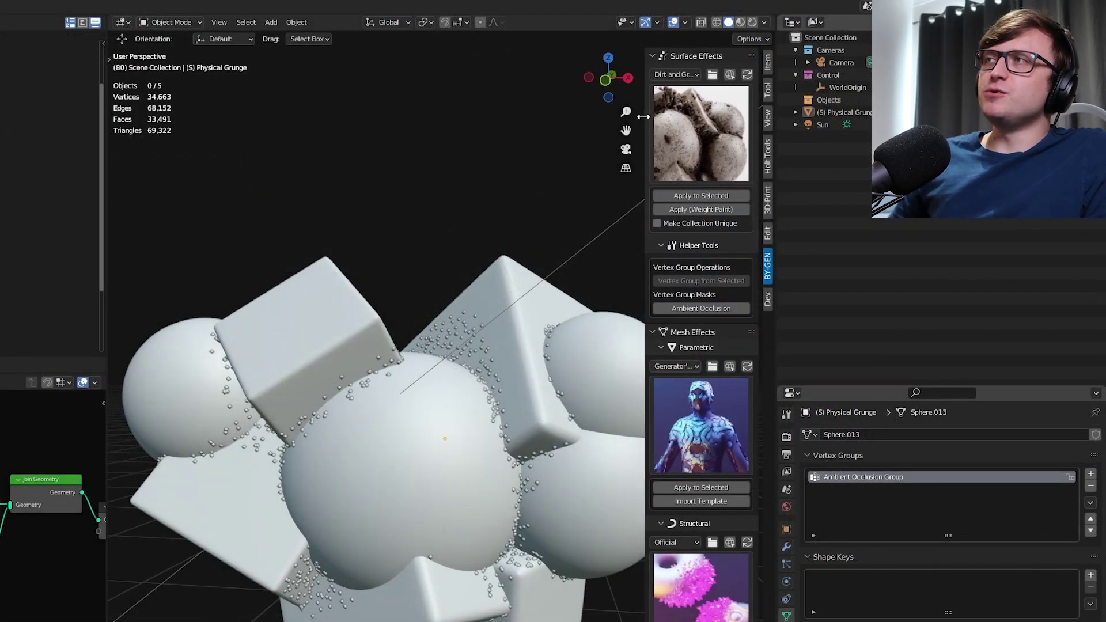
Choose the Dirt and Grunge content pack for the surface effects
{"action": "mouse_move", "coordinate": [714, 133]}
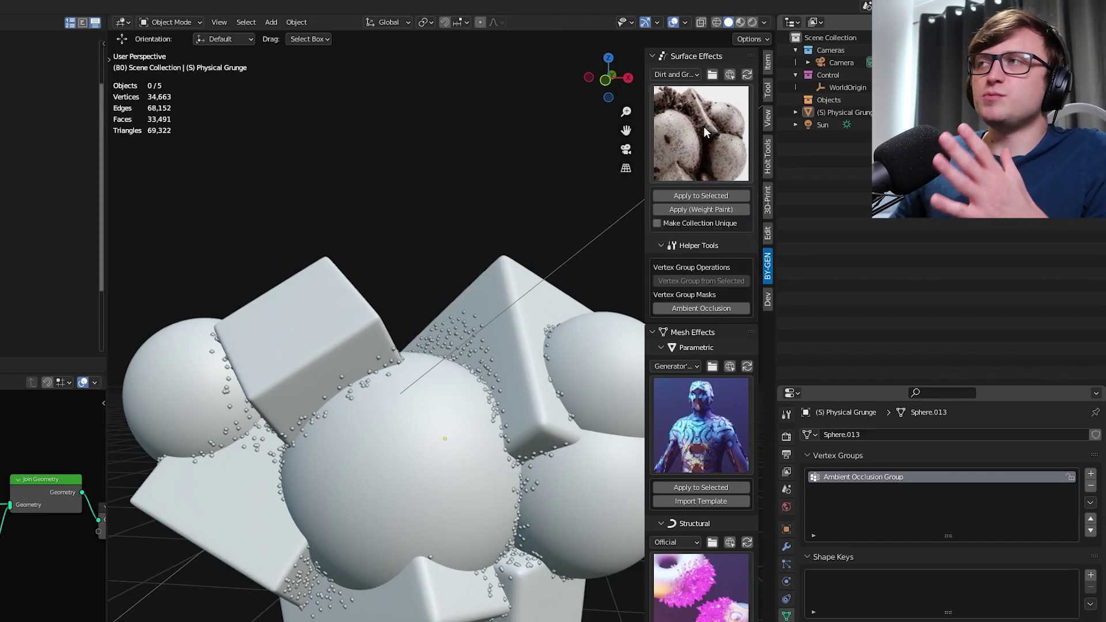
{"action": "left_click", "coordinate": [679, 73]}
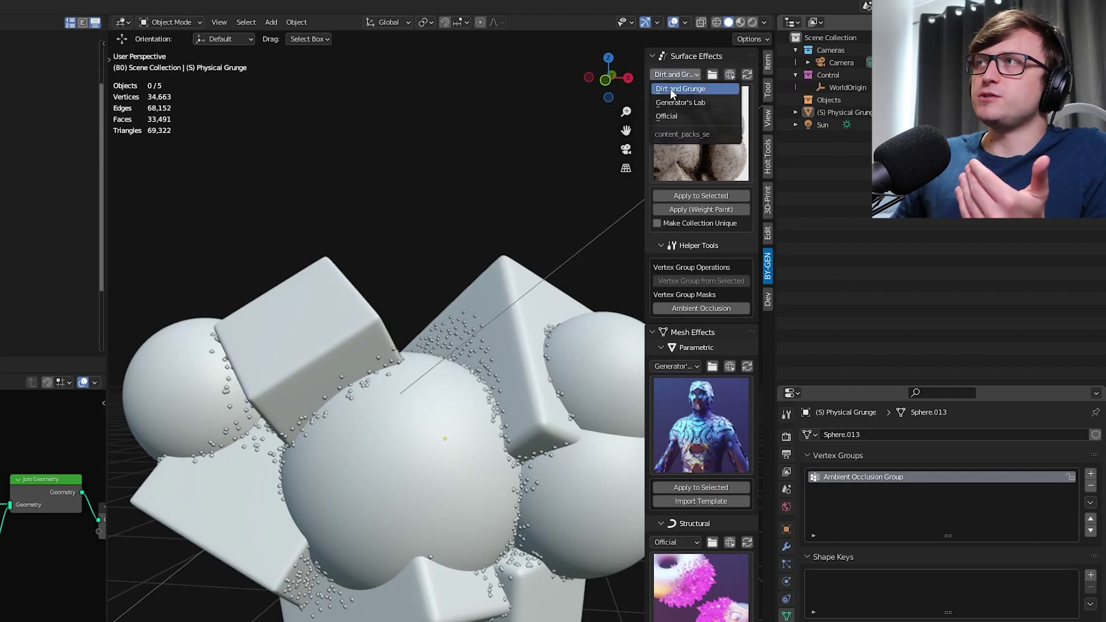
{"action": "left_click", "coordinate": [707, 88]}
{"action": "left_click", "coordinate": [710, 133]}
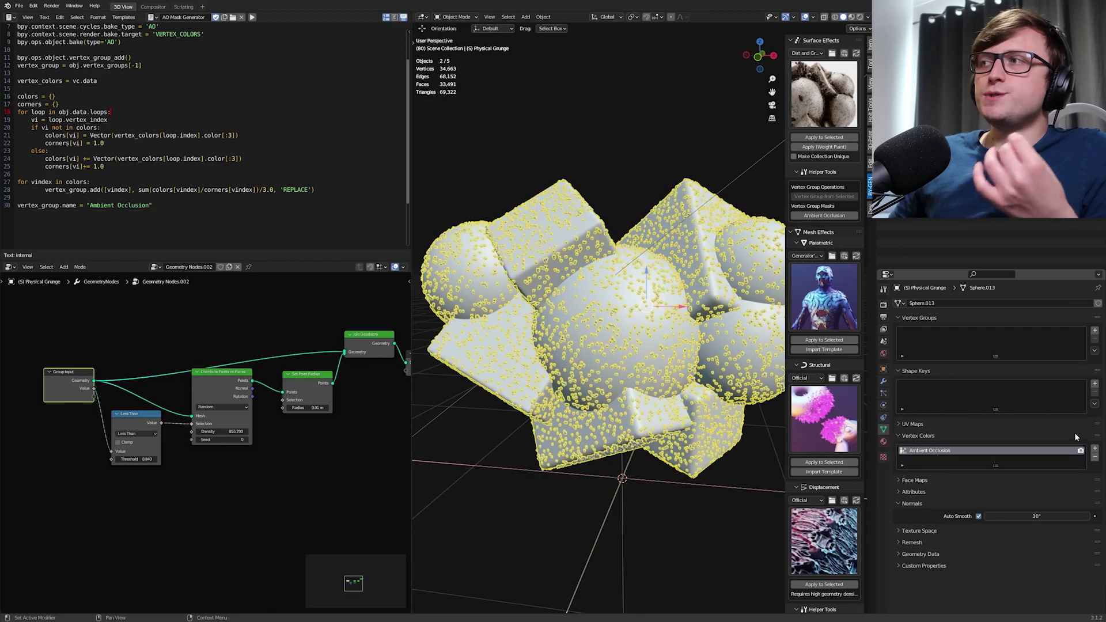
Remove the Ambient Occlusion vertex color layer and apply the Dirt and Grunge surface effect to the selected Physical Grunge mesh
{"action": "left_click", "coordinate": [1095, 457]}
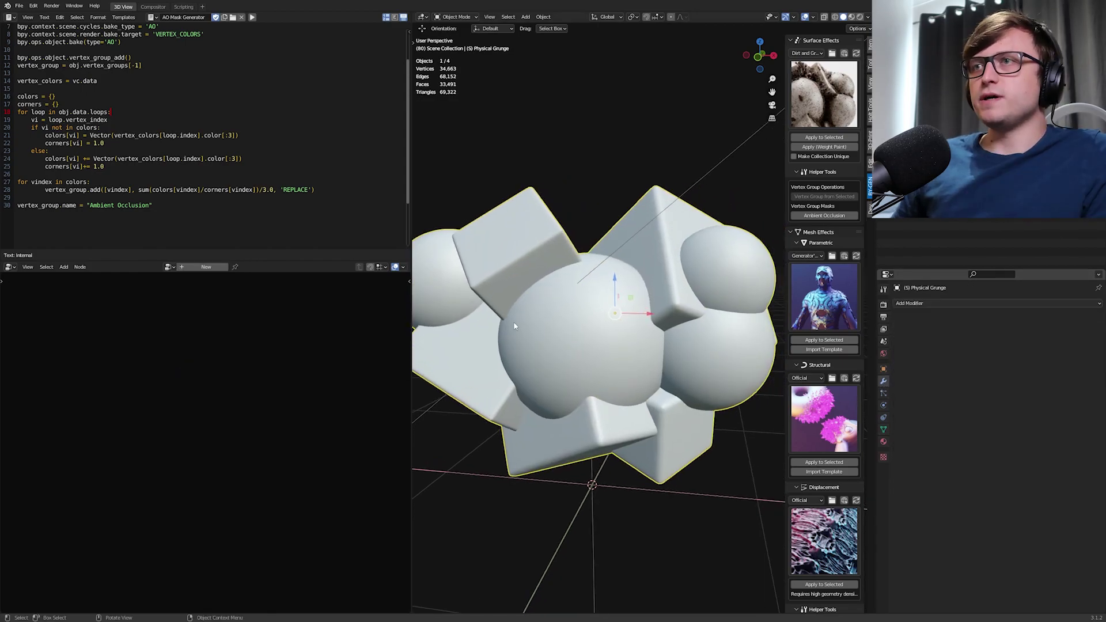
{"action": "left_click_drag", "start_coordinate": [413, 330], "coordinate": [257, 330]}
{"action": "middle_click_drag", "start_coordinate": [501, 310], "coordinate": [528, 308], "text": "shift"}
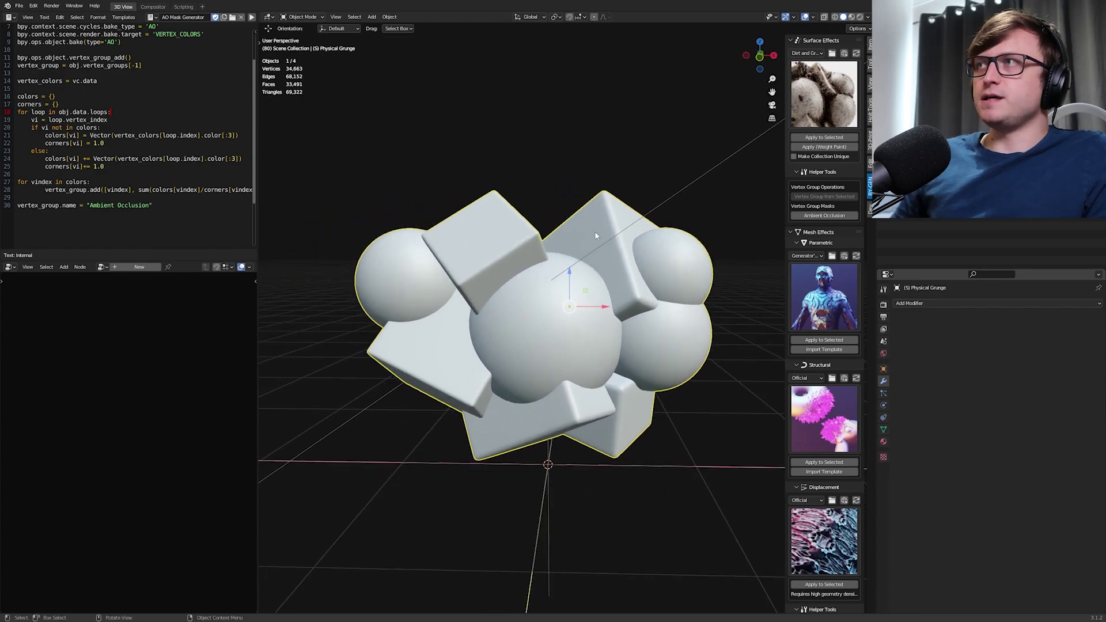
{"action": "left_click", "coordinate": [834, 138]}
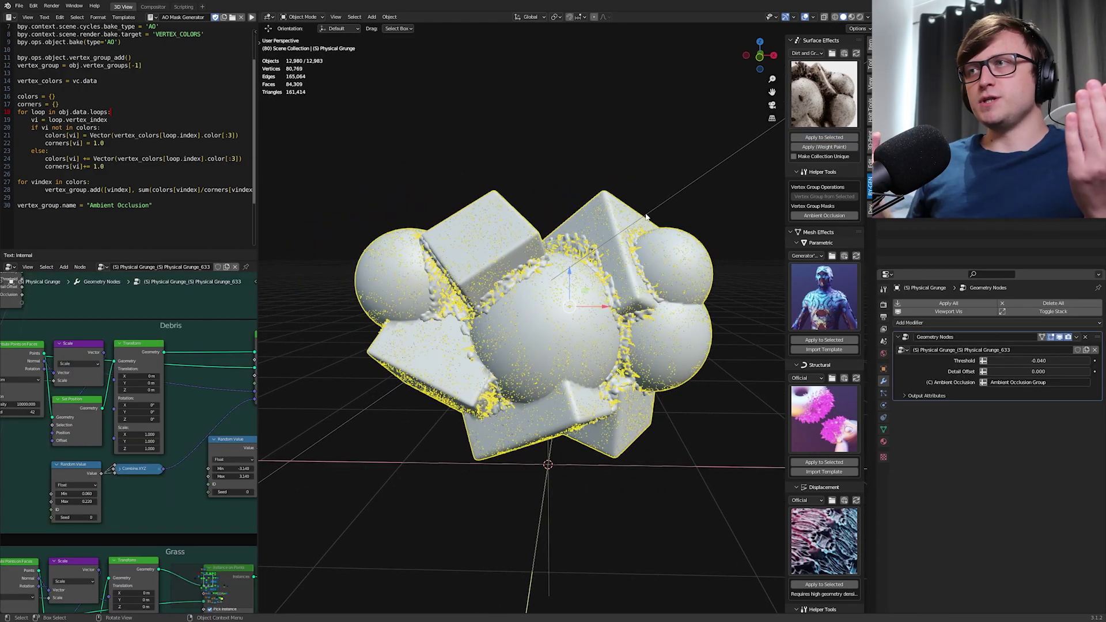
Deselect all objects and switch the viewport to rendered shading
{"action": "key", "text": "alt+a"}
{"action": "middle_click_drag", "start_coordinate": [513, 350], "coordinate": [481, 359]}
{"action": "key", "text": "z"}
{"action": "left_click", "coordinate": [481, 300]}
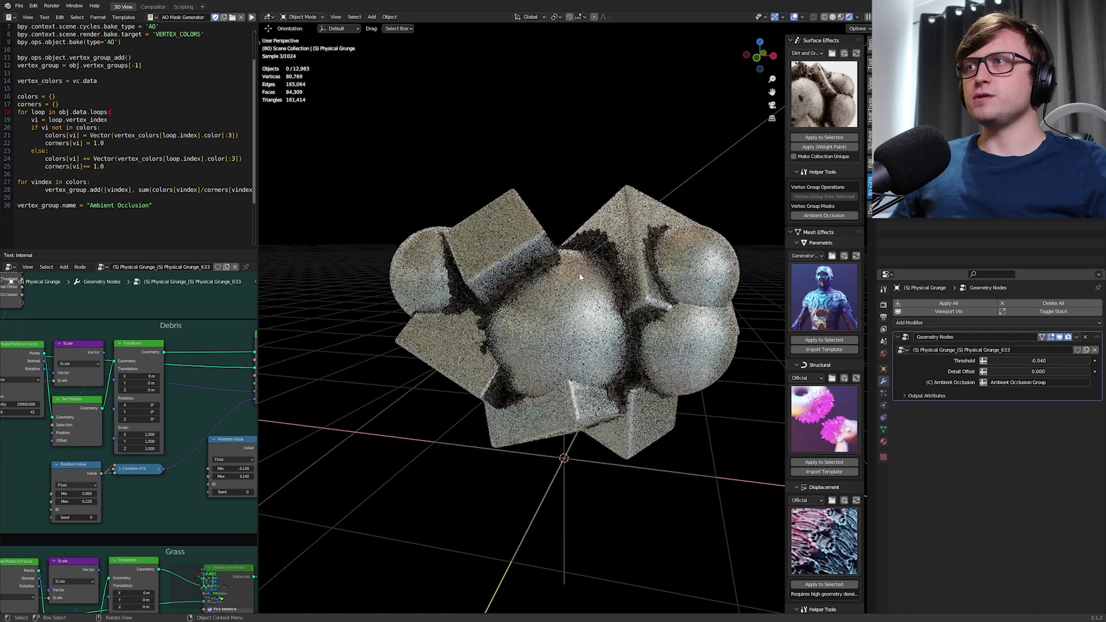
{"action": "scroll", "coordinate": [553, 351], "scroll_direction": "up", "scroll_amount": 2}
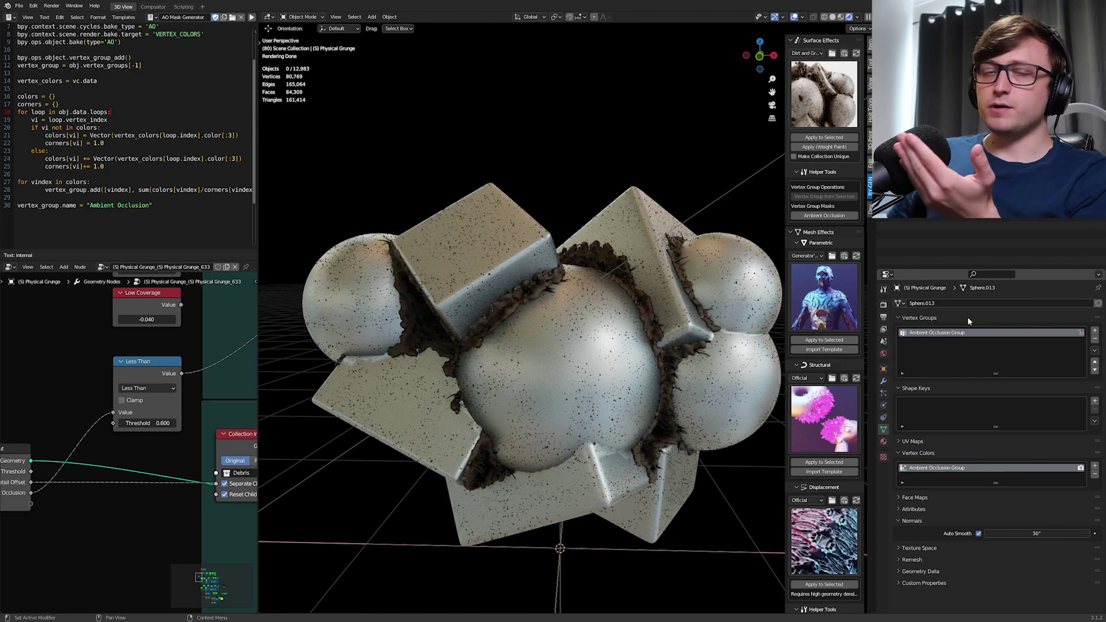
Set the threshold of the Less Than node in the Physical Grunge node tree to 0.8
{"action": "scroll", "coordinate": [236, 366], "scroll_direction": "up", "scroll_amount": 1}
{"action": "left_click", "coordinate": [143, 429]}
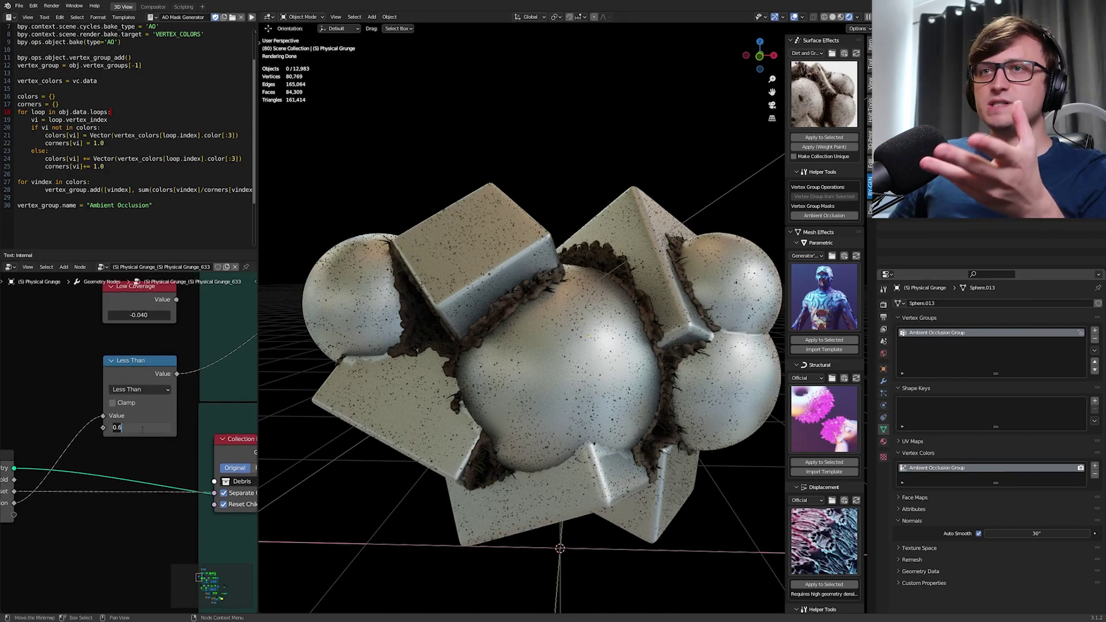
{"action": "type", "text": ".8"}
{"action": "key", "text": "Return"}
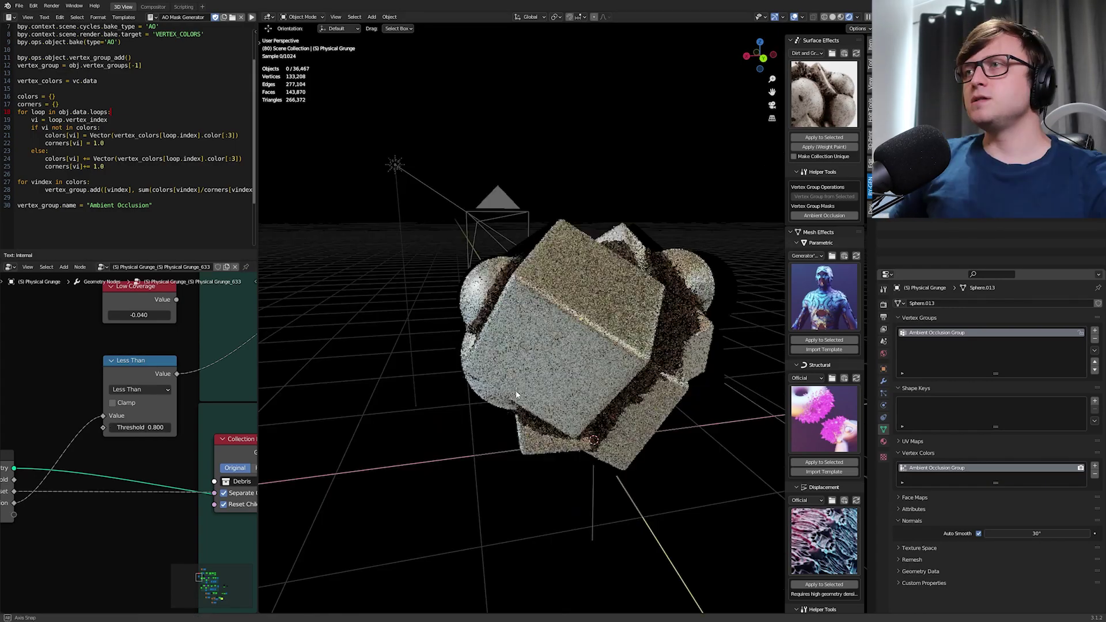
{"action": "middle_click_drag", "start_coordinate": [511, 395], "coordinate": [542, 346]}
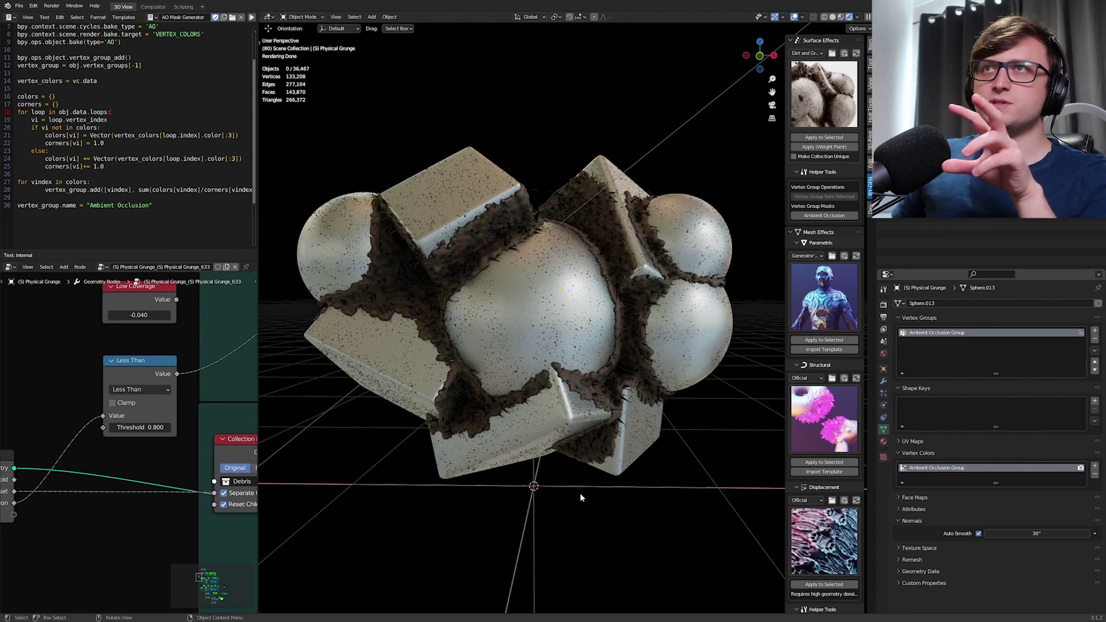
Preview the grunge effect with the Eevee render engine and switch back to Cycles
{"action": "left_click", "coordinate": [883, 304]}
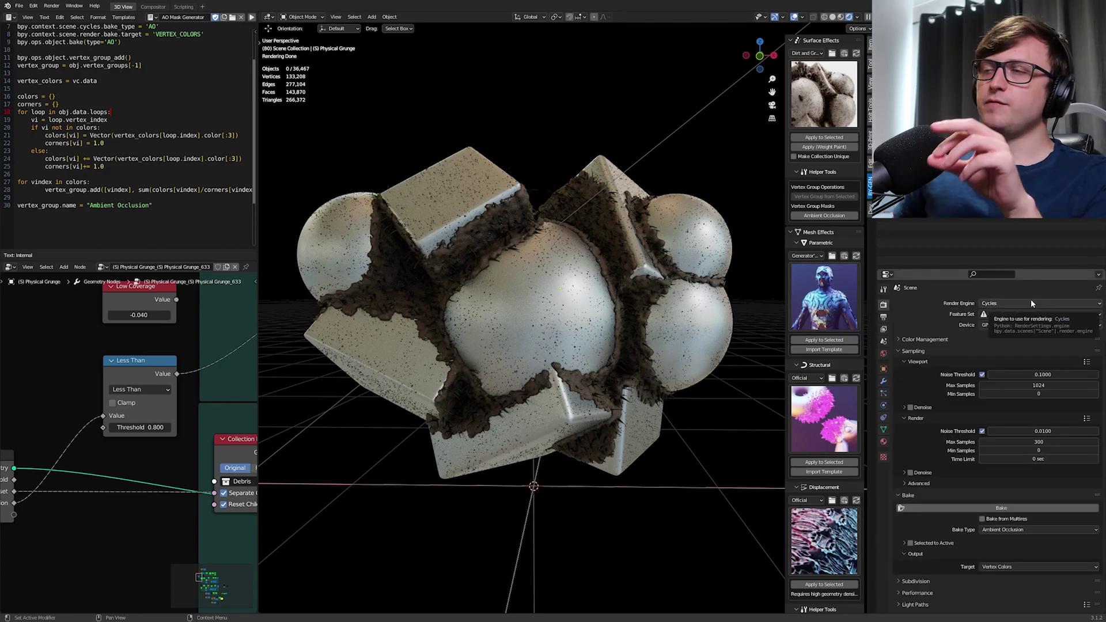
{"action": "left_click", "coordinate": [1008, 303]}
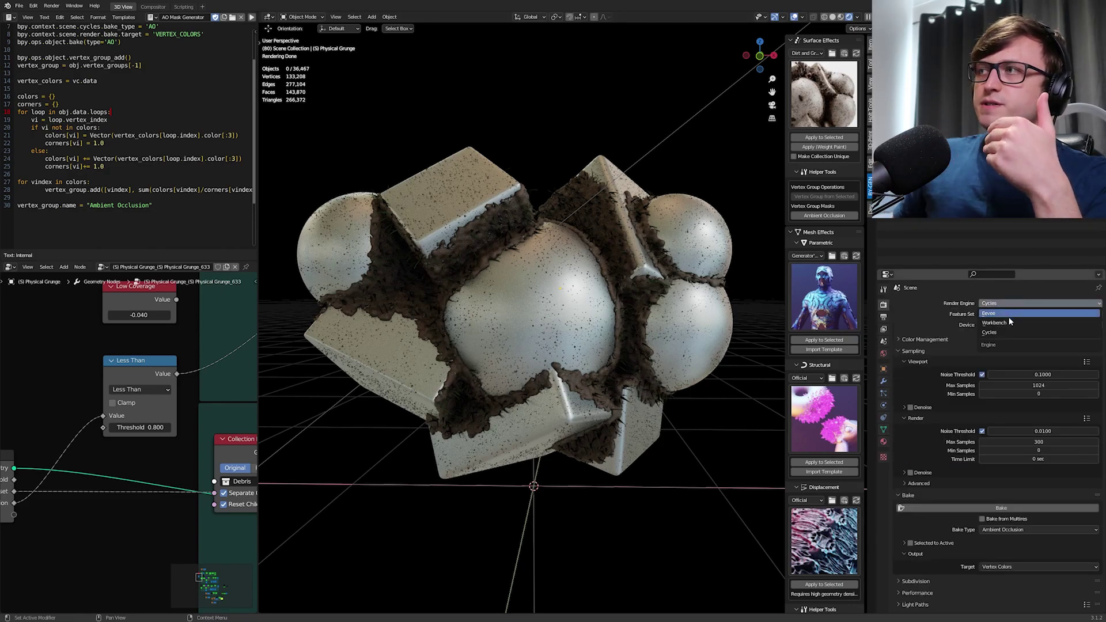
{"action": "key", "text": "Return"}
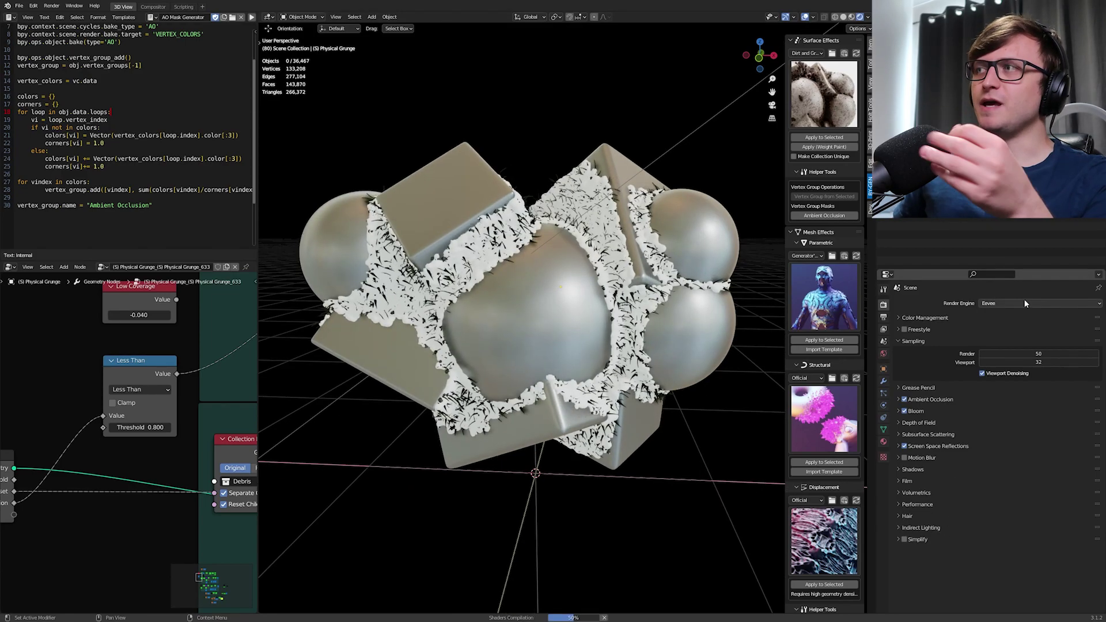
{"action": "left_click", "coordinate": [1014, 303]}
{"action": "left_click", "coordinate": [1015, 332]}
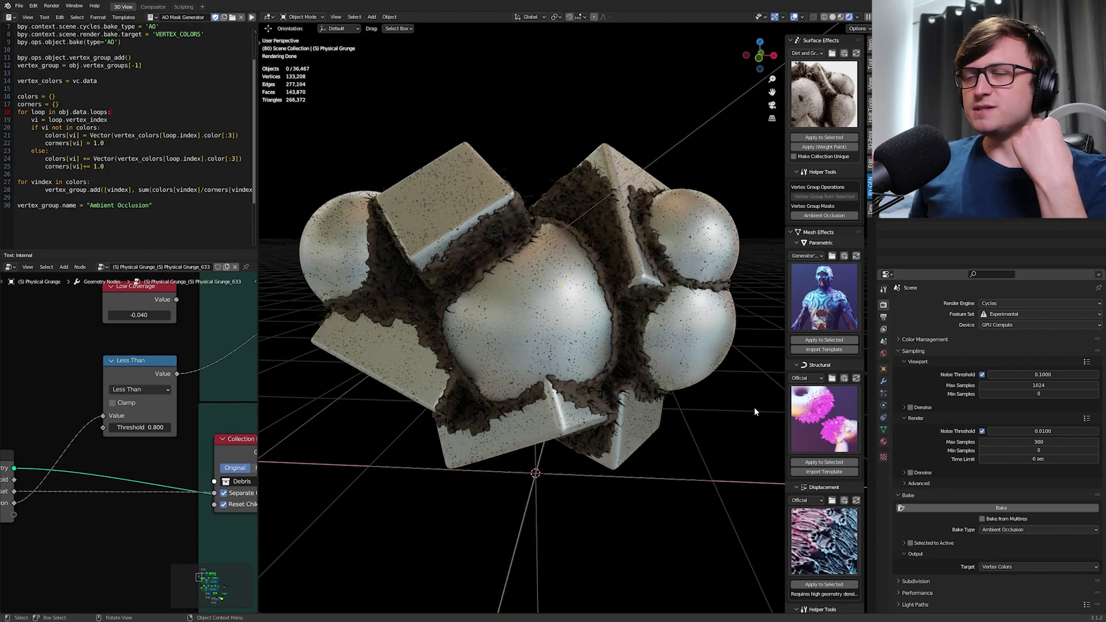
{"action": "middle_click_drag", "start_coordinate": [755, 407], "coordinate": [610, 323]}
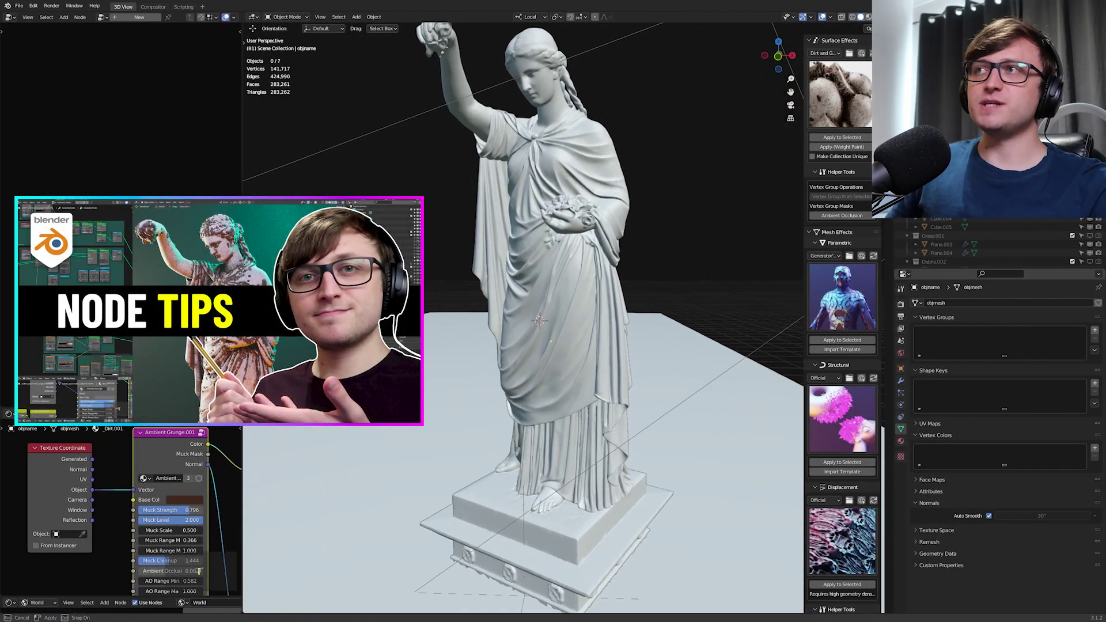
Select the statue in the statue scene and switch the viewport to rendered shading
{"action": "middle_click_drag", "start_coordinate": [519, 325], "coordinate": [575, 233]}
{"action": "scroll", "coordinate": [544, 283], "scroll_direction": "up", "scroll_amount": 2}
{"action": "scroll", "coordinate": [544, 282], "scroll_direction": "up", "scroll_amount": 2}
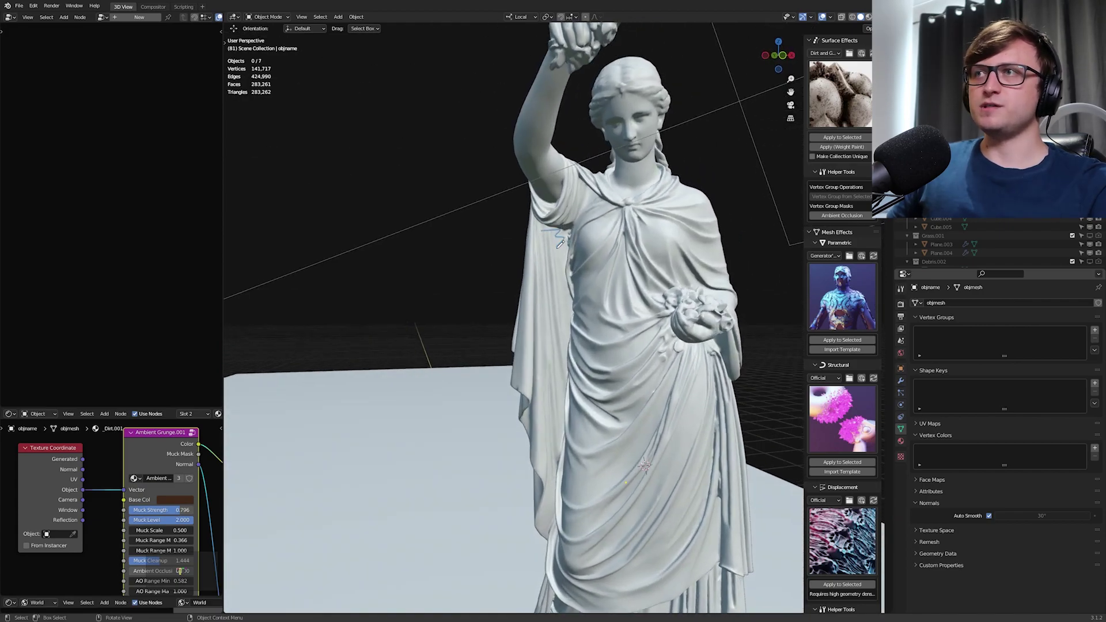
{"action": "mouse_move", "coordinate": [560, 244]}
{"action": "left_mouse_down"}
{"action": "mouse_move", "coordinate": [544, 308]}
{"action": "mouse_move", "coordinate": [548, 420]}
{"action": "left_mouse_up"}
{"action": "mouse_move", "coordinate": [547, 419]}
{"action": "middle_mouse_down"}
{"action": "mouse_move", "coordinate": [611, 411]}
{"action": "mouse_move", "coordinate": [557, 410]}
{"action": "middle_mouse_up"}
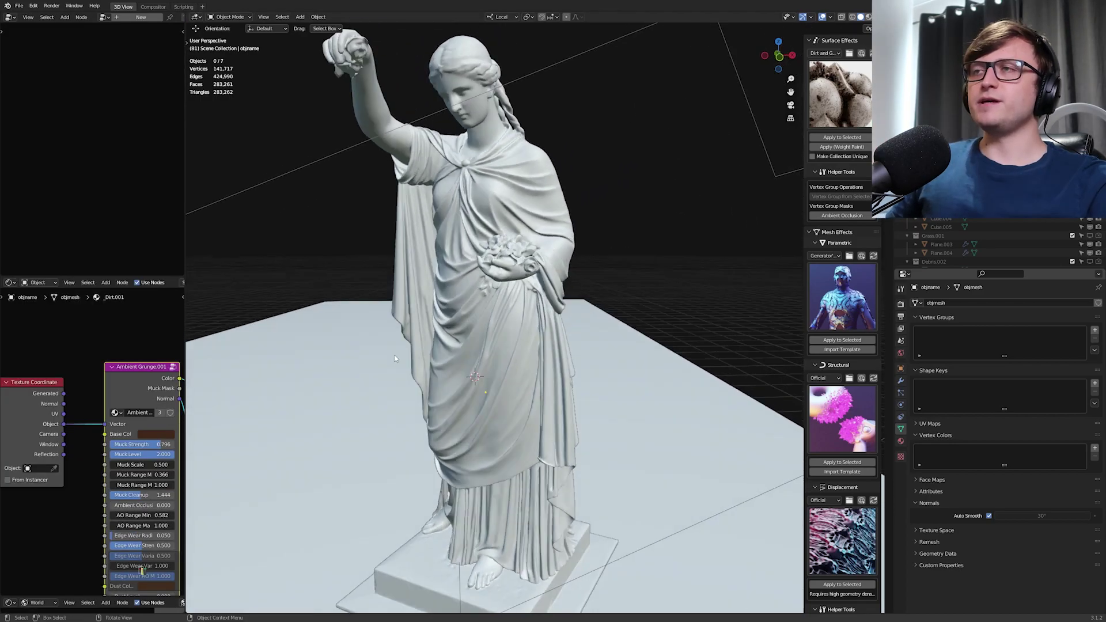
{"action": "left_click", "coordinate": [488, 384]}
{"action": "key", "text": "KP_Decimal"}
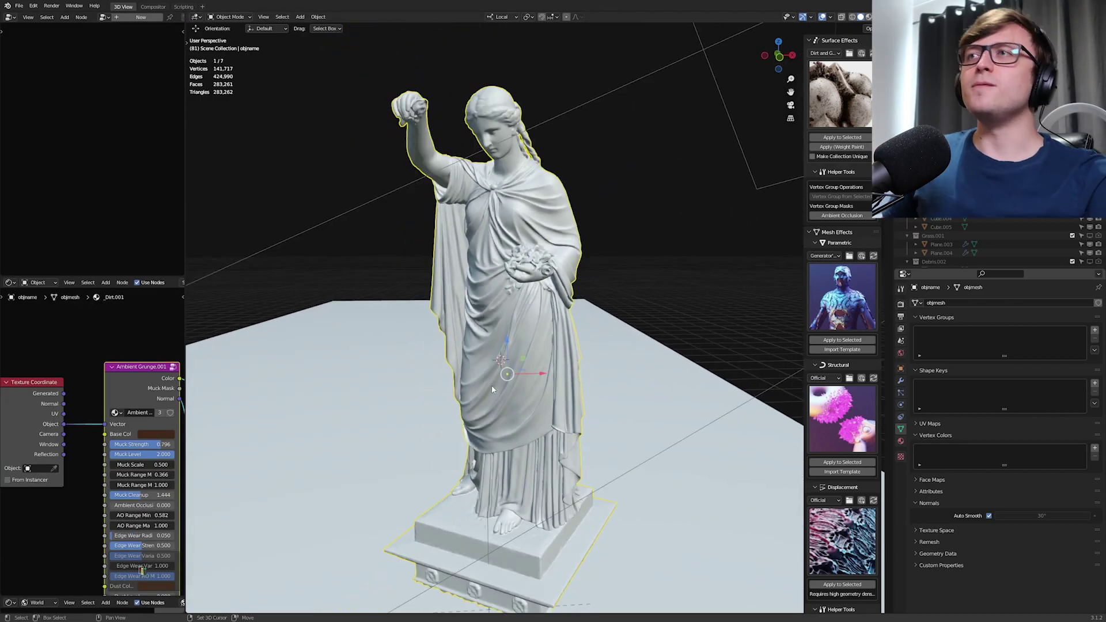
{"action": "middle_click_drag", "start_coordinate": [492, 385], "coordinate": [471, 365], "text": "shift"}
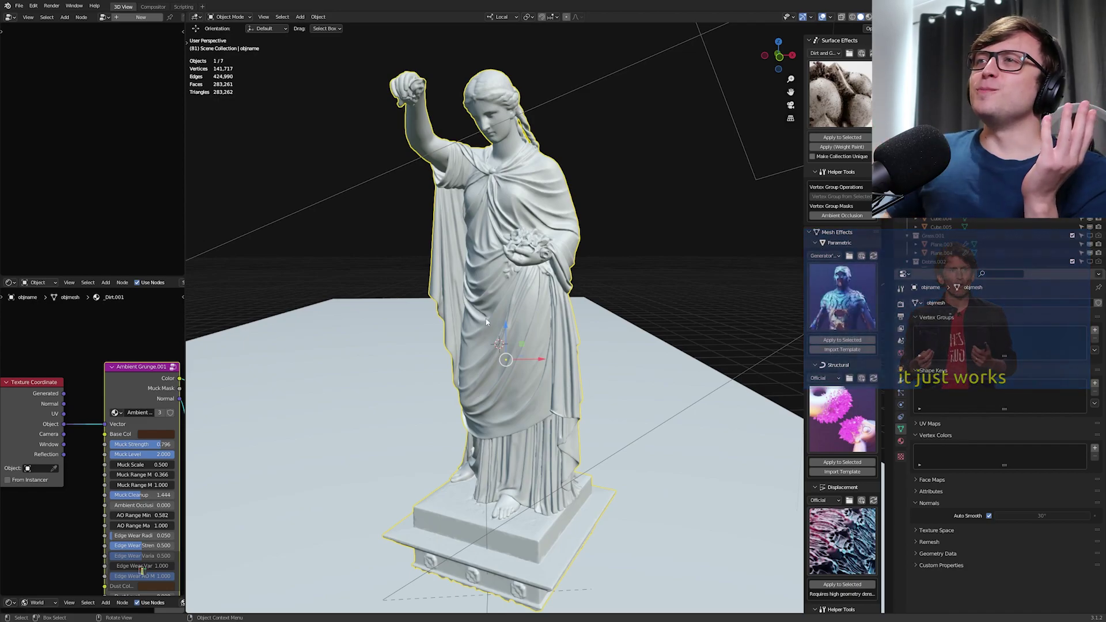
{"action": "key", "text": "z"}
{"action": "left_click", "coordinate": [626, 261]}
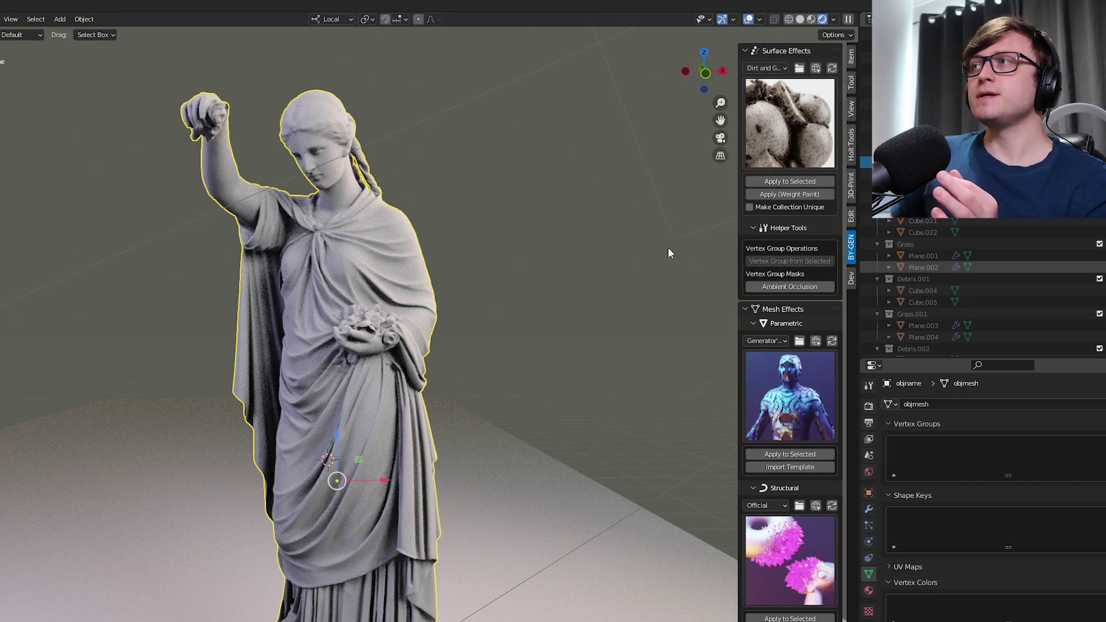
Apply the Dirt and Grunge surface effect to the statue and clear the selection to inspect the debris up close
{"action": "left_click", "coordinate": [767, 181]}
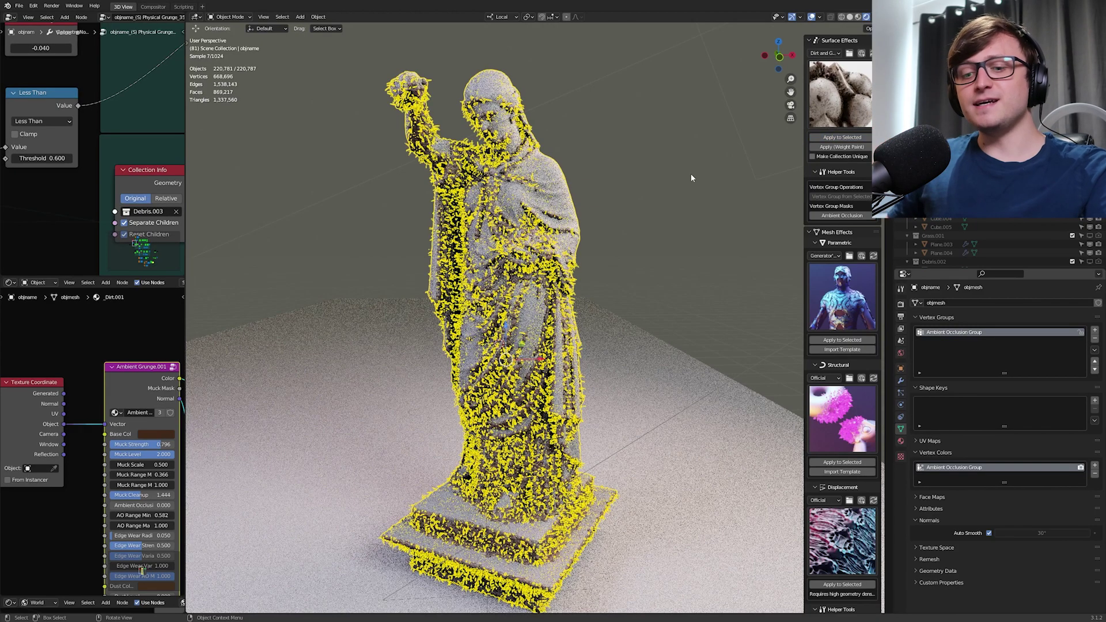
{"action": "left_click", "coordinate": [603, 190]}
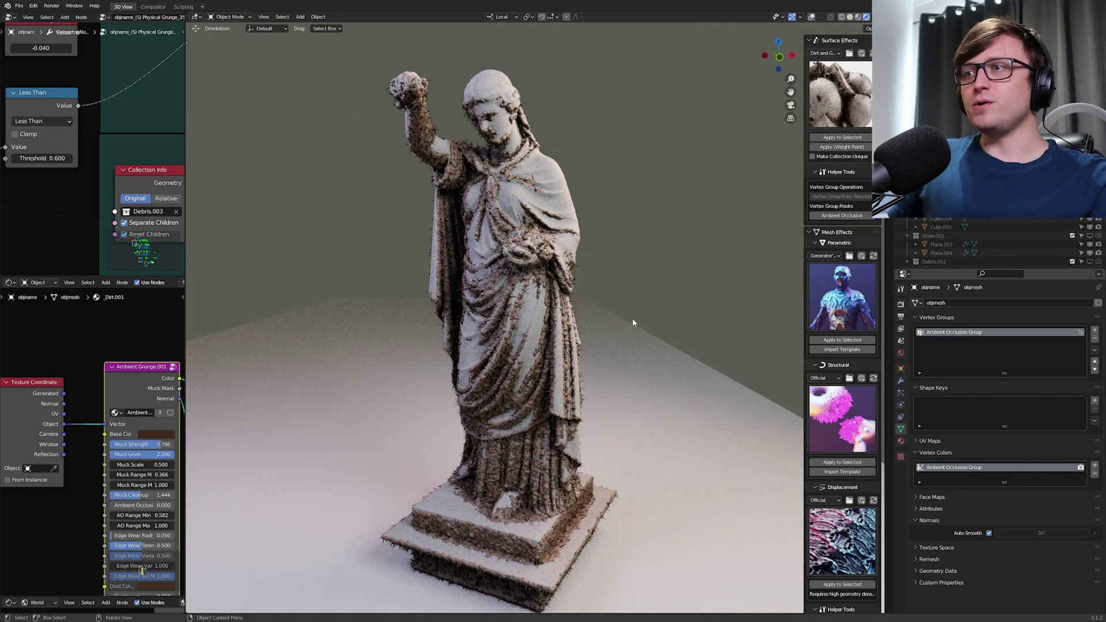
{"action": "middle_click_drag", "start_coordinate": [650, 310], "coordinate": [696, 316]}
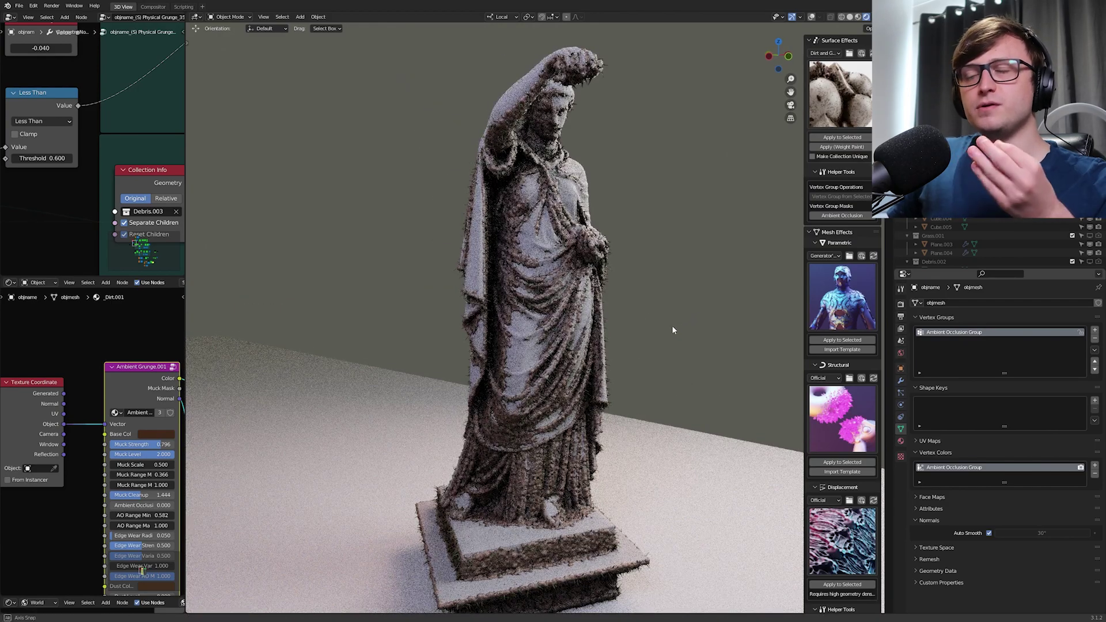
{"action": "middle_click_drag", "start_coordinate": [642, 330], "coordinate": [607, 333]}
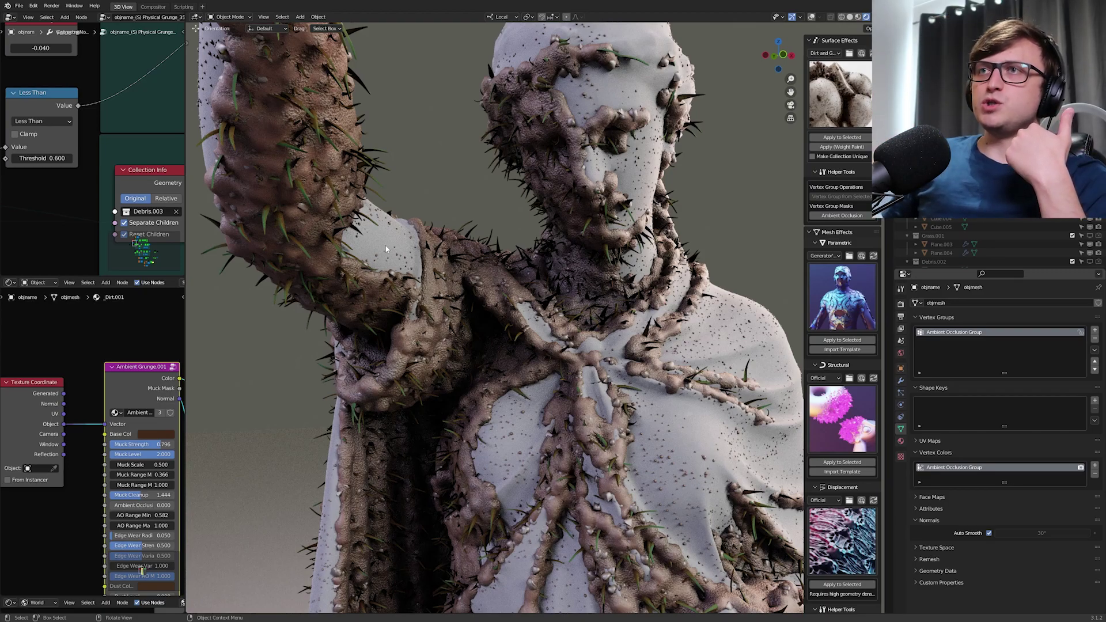
{"action": "scroll", "coordinate": [327, 277], "scroll_direction": "down", "scroll_amount": 7}
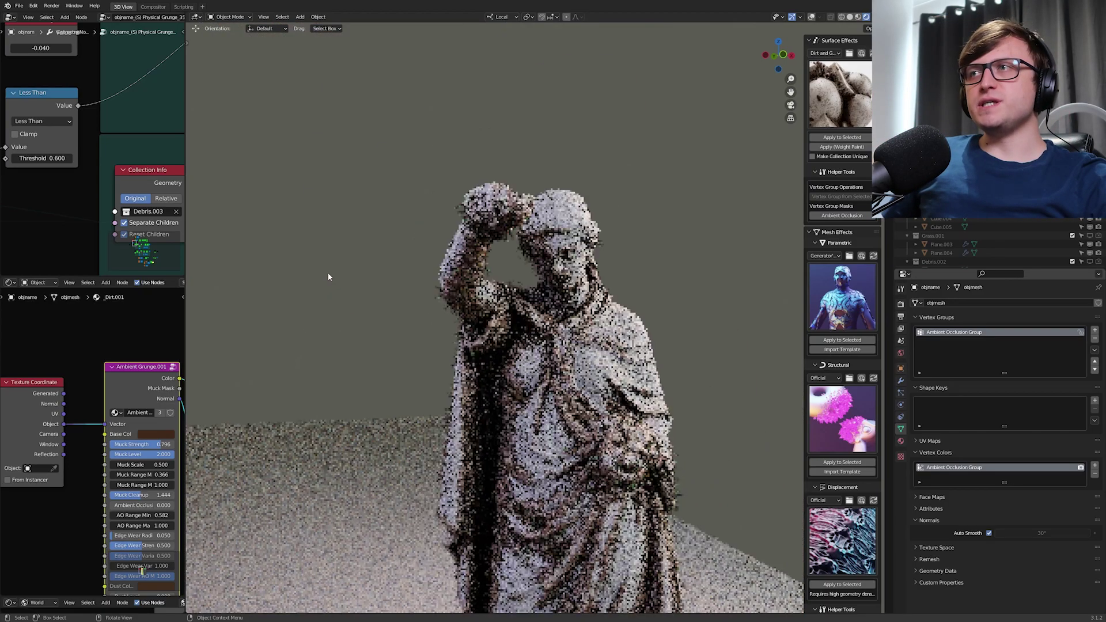
{"action": "middle_click_drag", "start_coordinate": [412, 301], "coordinate": [392, 180], "text": "shift"}
{"action": "mouse_move", "coordinate": [417, 367]}
{"action": "middle_mouse_down"}
{"action": "mouse_move", "coordinate": [442, 362]}
{"action": "mouse_move", "coordinate": [417, 372]}
{"action": "middle_mouse_up"}
{"action": "scroll", "coordinate": [493, 289], "scroll_direction": "up", "scroll_amount": 3}
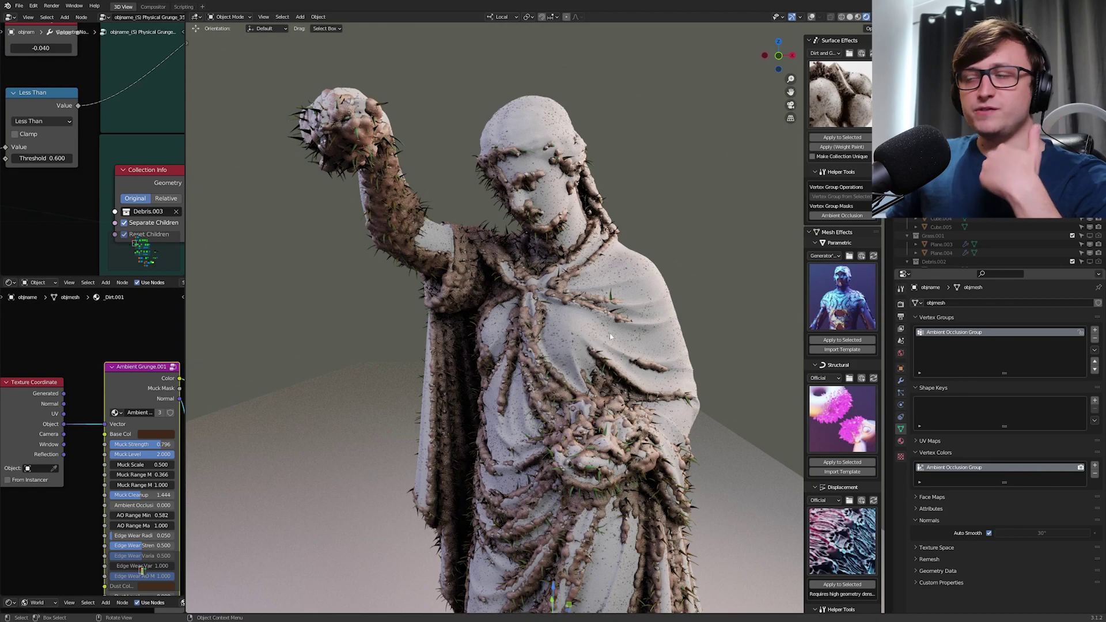
Select the Statue material slot and connect the Ambient Grunge node's Color output to the Principled BSDF's Base Color
{"action": "left_click", "coordinate": [901, 440]}
{"action": "left_click", "coordinate": [945, 305]}
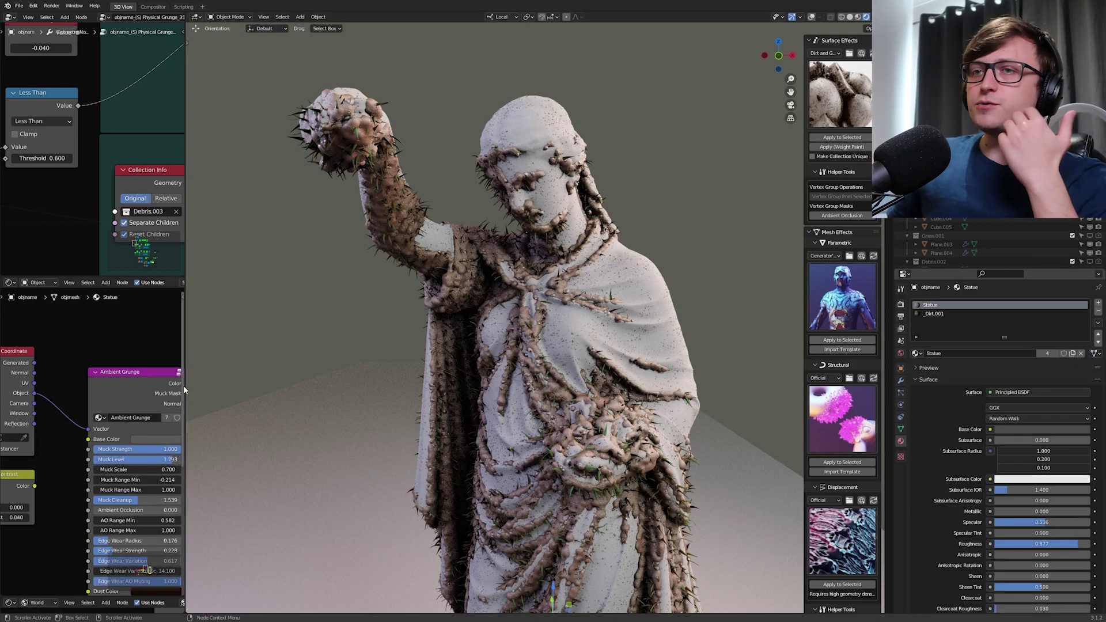
{"action": "left_click_drag", "start_coordinate": [185, 391], "coordinate": [375, 390]}
{"action": "left_click_drag", "start_coordinate": [207, 327], "coordinate": [212, 322]}
{"action": "mouse_move", "coordinate": [207, 357]}
{"action": "middle_mouse_down"}
{"action": "mouse_move", "coordinate": [278, 353]}
{"action": "mouse_move", "coordinate": [195, 352]}
{"action": "middle_mouse_up"}
{"action": "scroll", "coordinate": [213, 363], "scroll_direction": "down", "scroll_amount": 1}
{"action": "scroll", "coordinate": [196, 356], "scroll_direction": "up", "scroll_amount": 1}
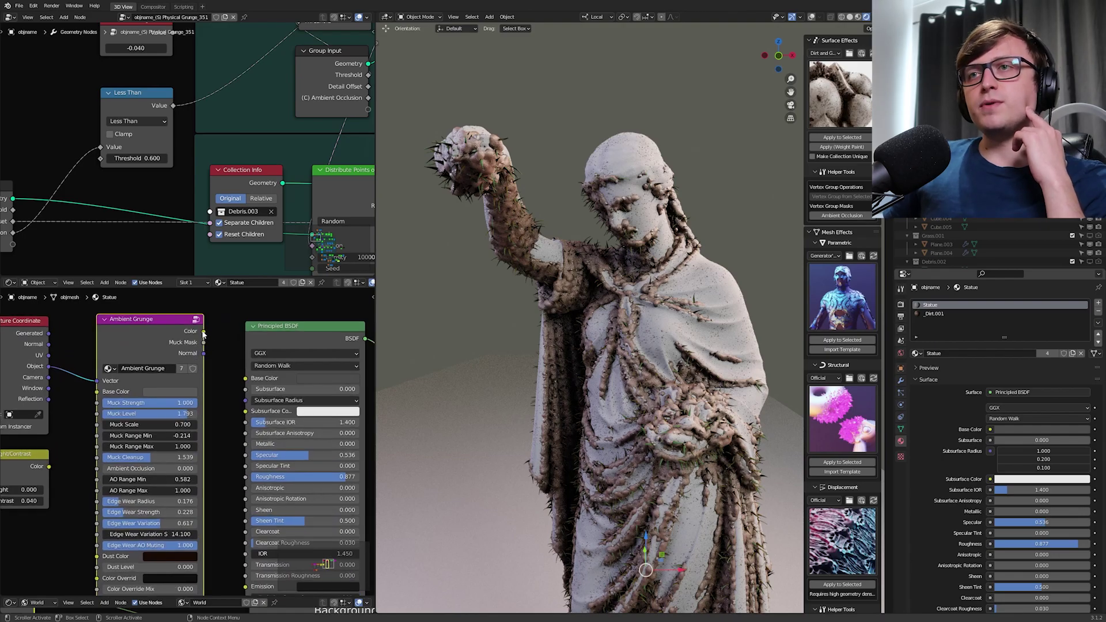
{"action": "left_click_drag", "start_coordinate": [204, 331], "coordinate": [247, 378]}
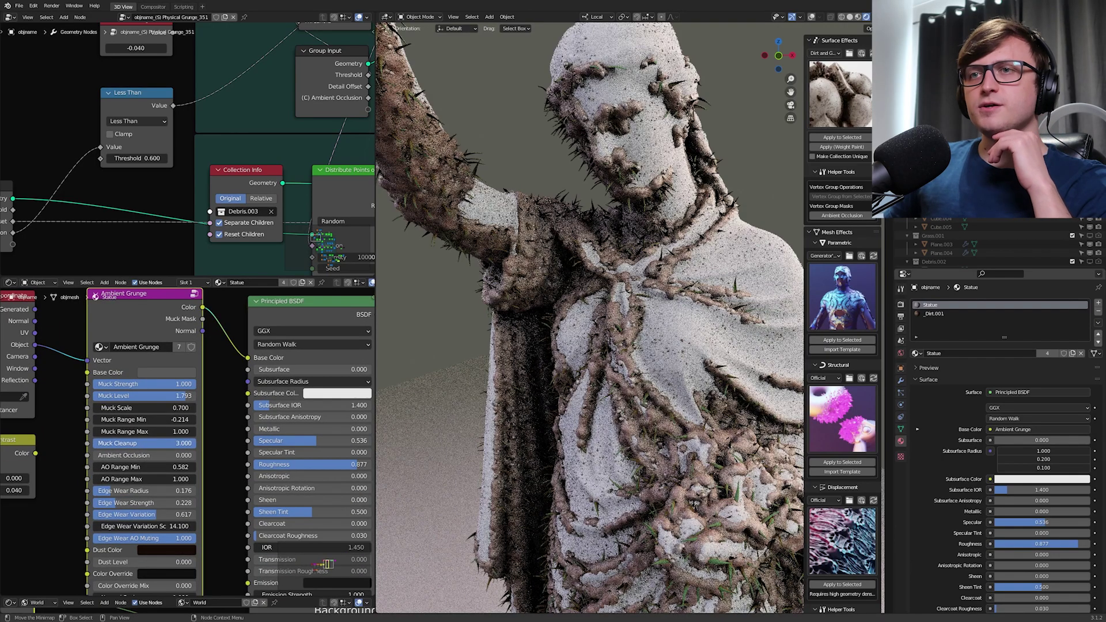
Set the Ambient Grunge node's Muck Level to 2.000 and its Muck Cleanup to 0.870
{"action": "left_click_drag", "start_coordinate": [195, 443], "coordinate": [164, 443]}
{"action": "left_click_drag", "start_coordinate": [182, 396], "coordinate": [196, 396]}
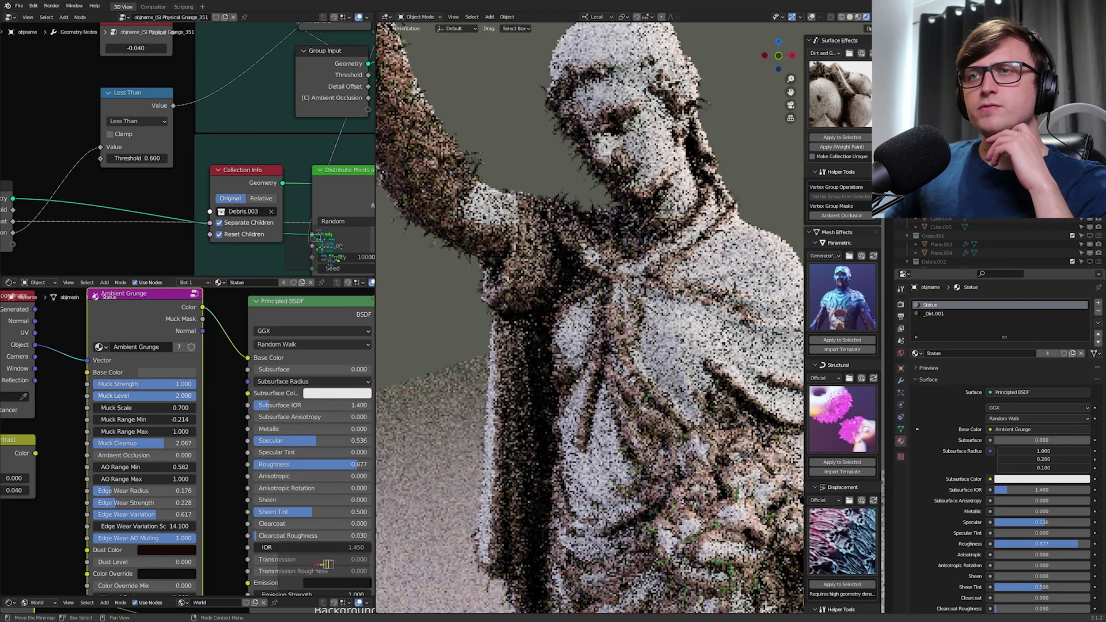
{"action": "left_click_drag", "start_coordinate": [167, 443], "coordinate": [106, 443]}
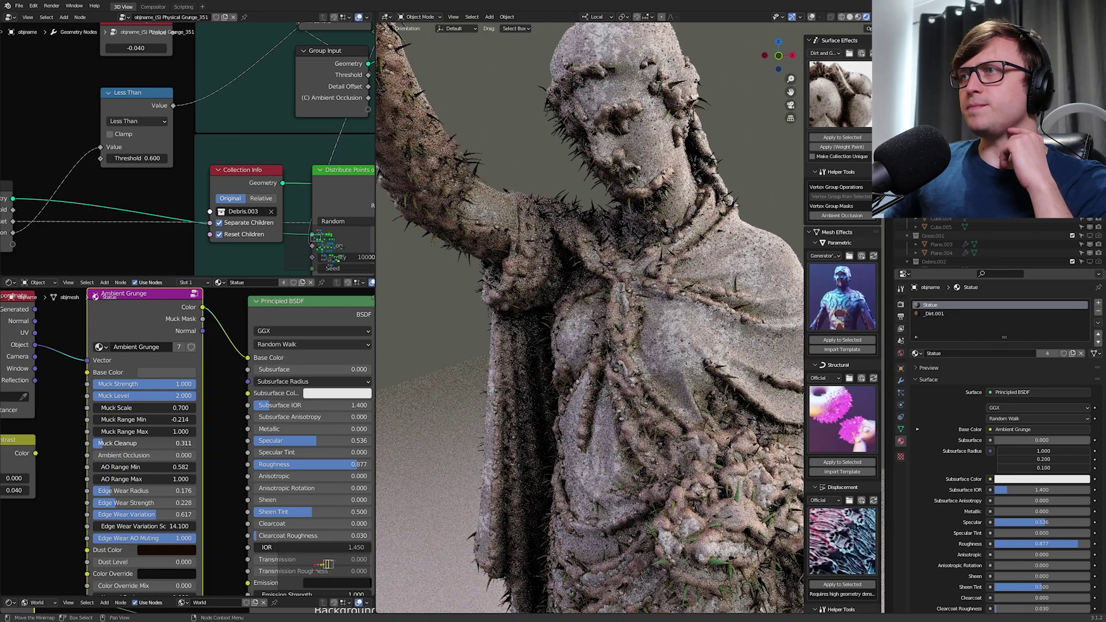
Connect the Ambient Grunge node's Normal output to the Principled BSDF's Normal input
{"action": "scroll", "coordinate": [144, 347], "scroll_direction": "down", "scroll_amount": 2}
{"action": "left_click_drag", "start_coordinate": [182, 336], "coordinate": [220, 526]}
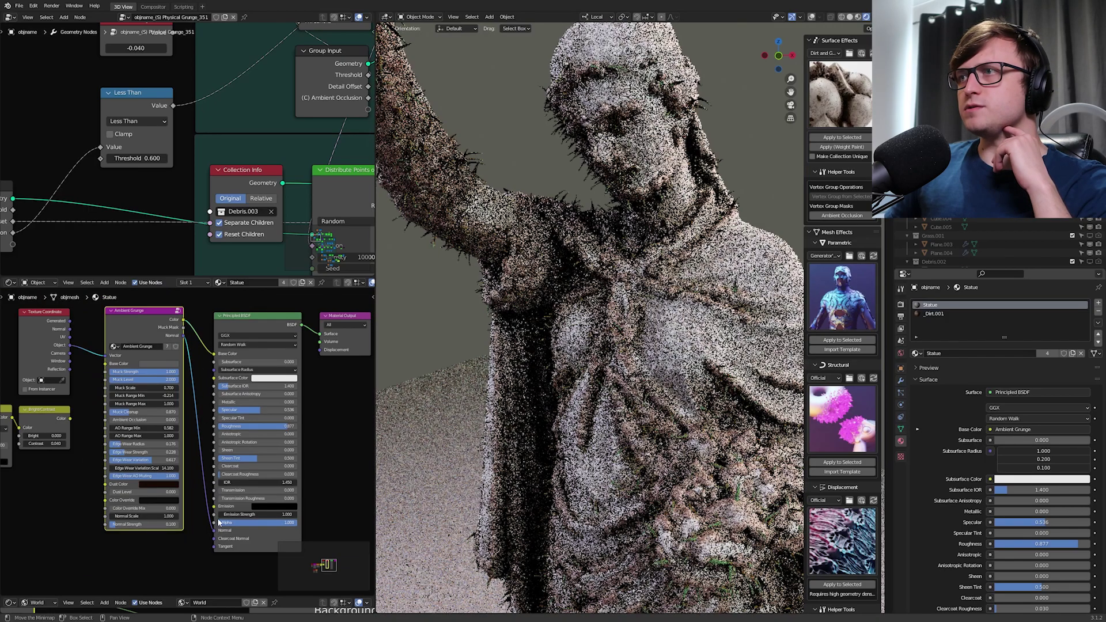
Set the Ambient Grunge node's Muck Scale to 0.200 and brighten its Base Color to near white
{"action": "left_click", "coordinate": [190, 396]}
{"action": "type", "text": "0.7"}
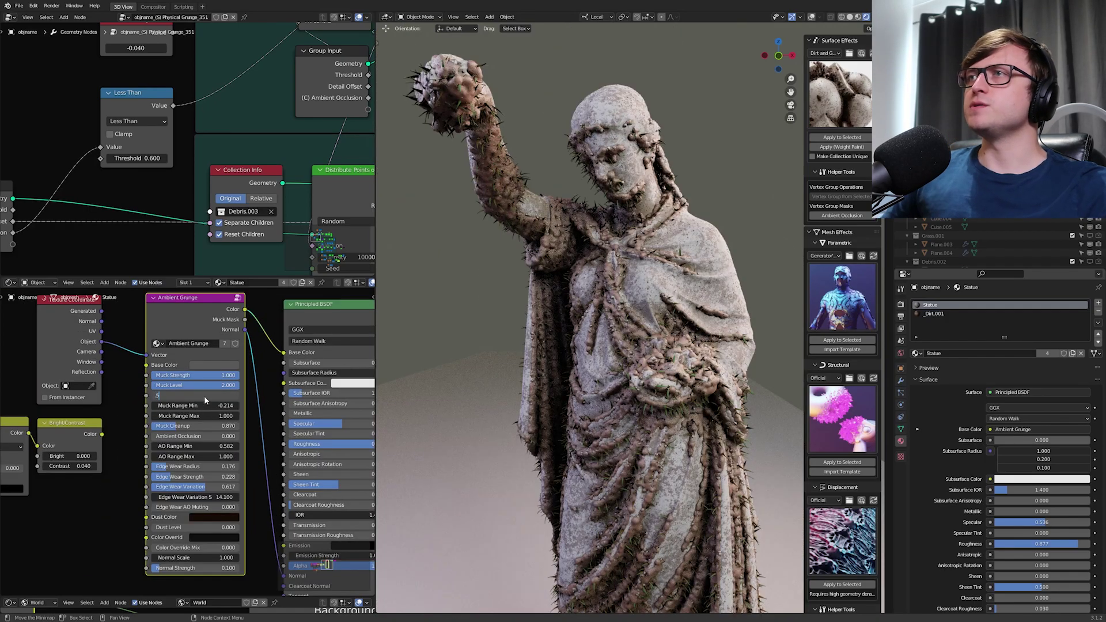
{"action": "key", "text": "Return"}
{"action": "left_click", "coordinate": [205, 396]}
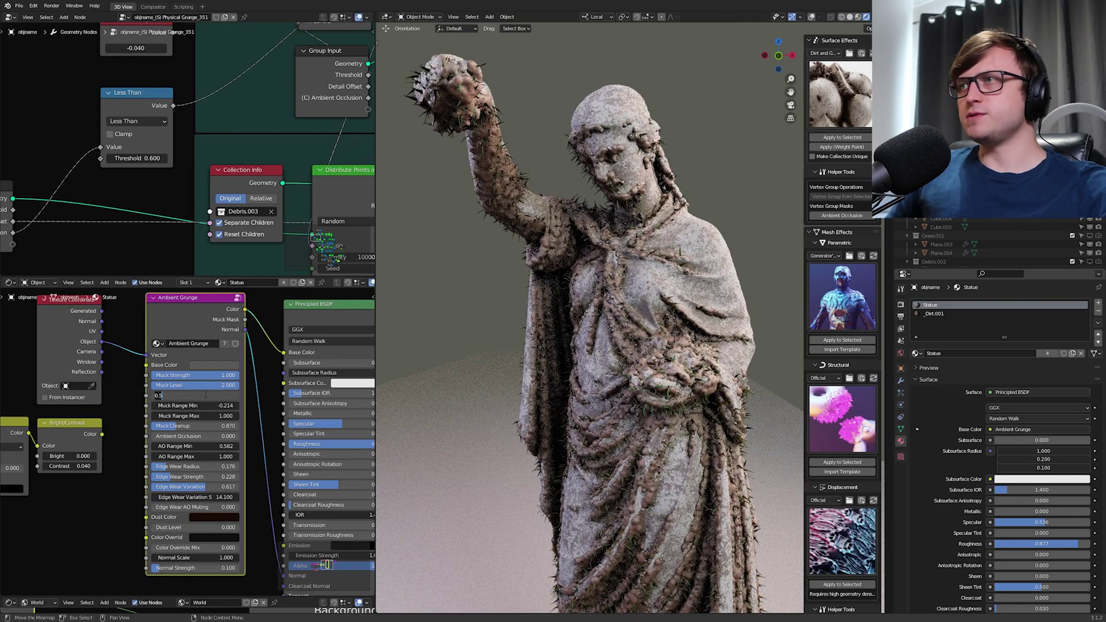
{"action": "type", "text": ".4"}
{"action": "key", "text": "Return"}
{"action": "left_click", "coordinate": [214, 365]}
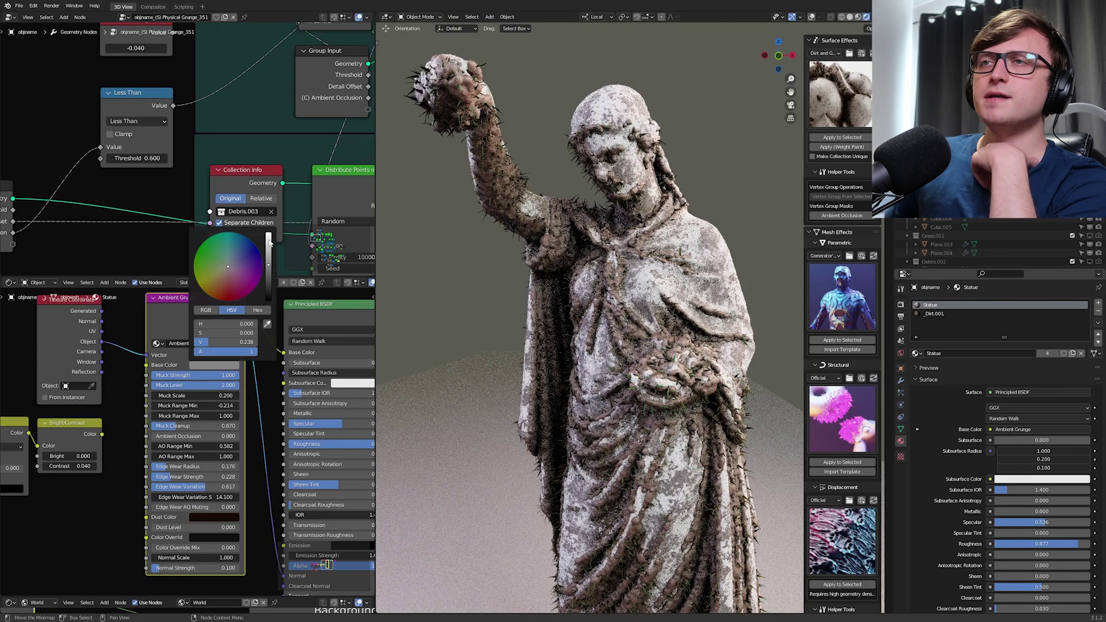
{"action": "left_click_drag", "start_coordinate": [268, 265], "coordinate": [269, 239]}
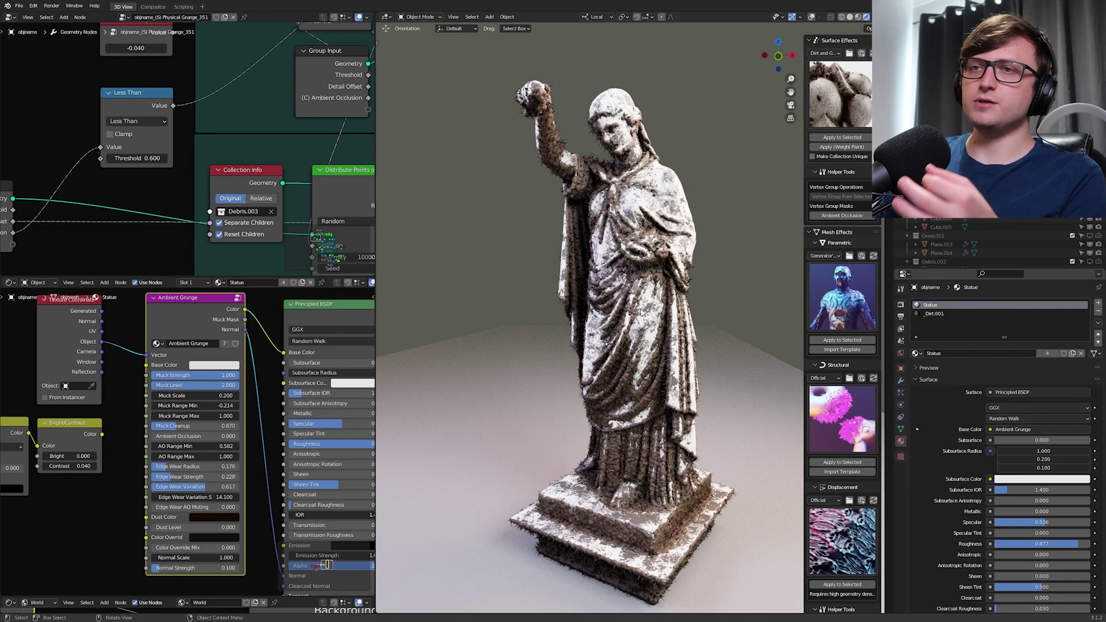
Add a cube, move it beside the statue's shoulder so it partly intersects the robe, and clear the selection
{"action": "key", "text": "shift+a"}
{"action": "mouse_move", "coordinate": [624, 377]}
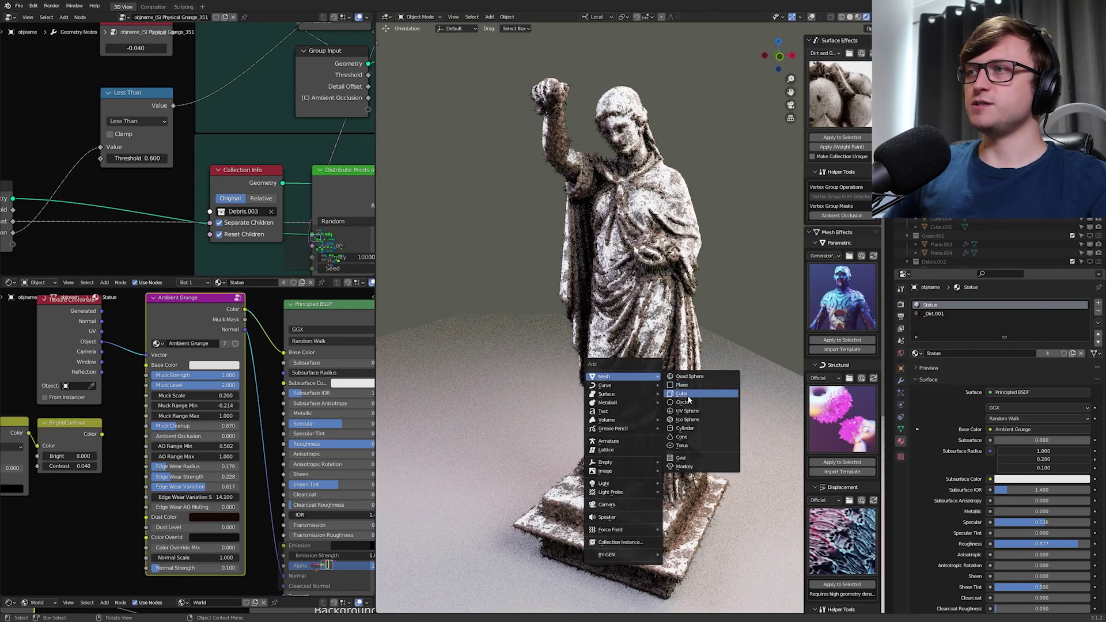
{"action": "left_click", "coordinate": [690, 398]}
{"action": "key", "text": "g"}
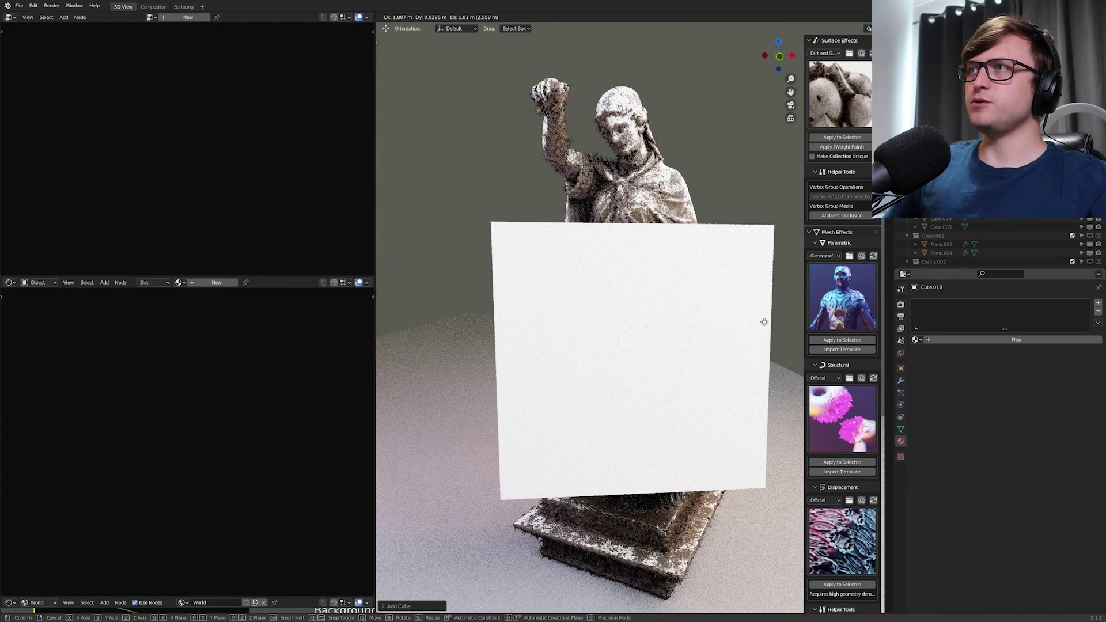
{"action": "left_click", "coordinate": [698, 199]}
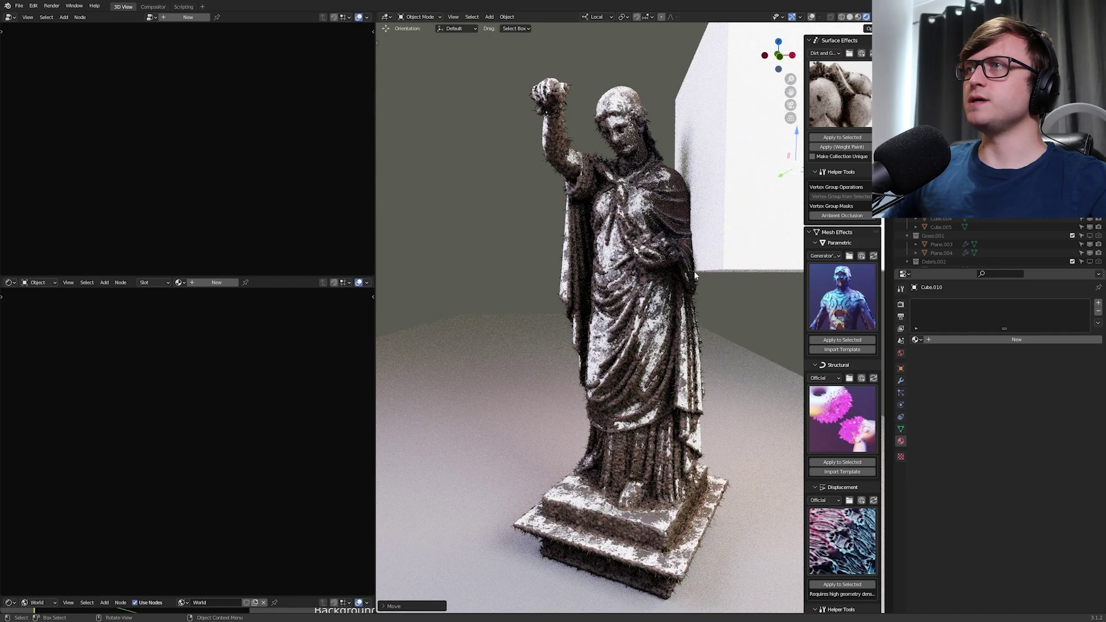
{"action": "key", "text": "alt+a"}
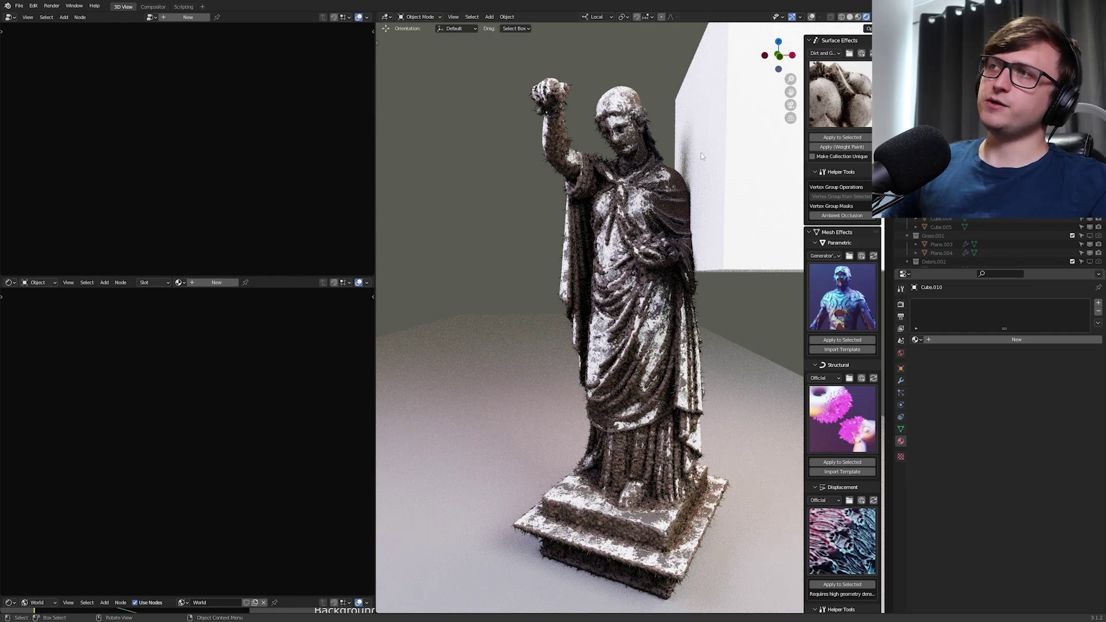
Show the viewport overlays, circle the statue's shoulder beside the cube with an annotation, inspect the shader grunge there, and erase the annotation
{"action": "key", "text": "z"}
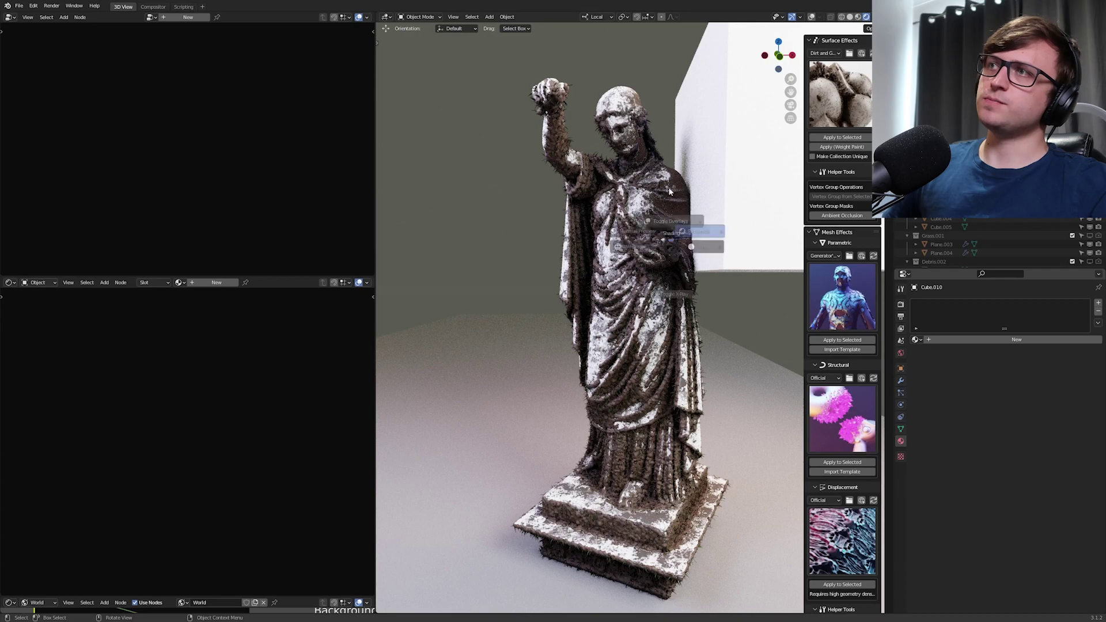
{"action": "left_click", "coordinate": [695, 157]}
{"action": "mouse_move", "coordinate": [662, 178]}
{"action": "left_mouse_down"}
{"action": "mouse_move", "coordinate": [631, 224]}
{"action": "mouse_move", "coordinate": [657, 263]}
{"action": "mouse_move", "coordinate": [702, 175]}
{"action": "left_mouse_up"}
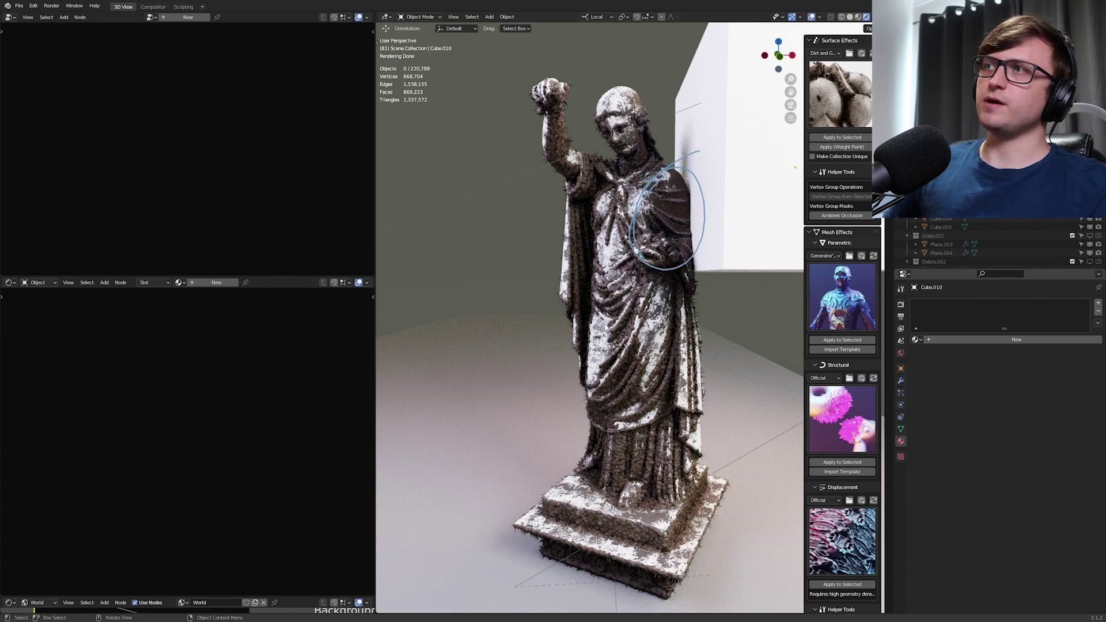
{"action": "scroll", "coordinate": [656, 363], "scroll_direction": "up", "scroll_amount": 5}
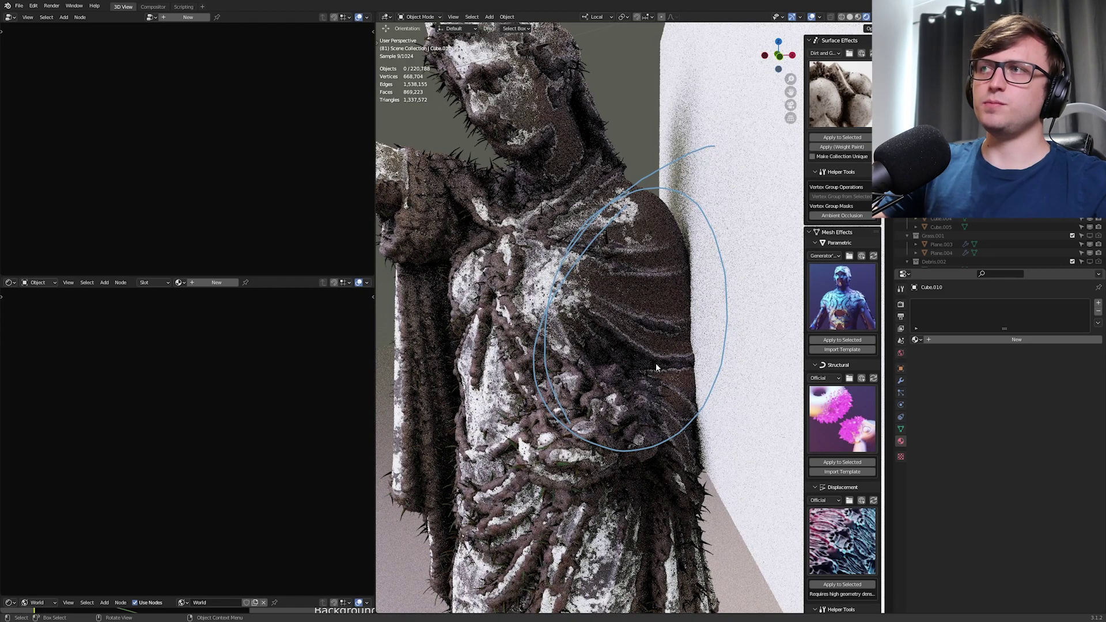
{"action": "scroll", "coordinate": [656, 363], "scroll_direction": "down", "scroll_amount": 6}
{"action": "mouse_move", "coordinate": [643, 292]}
{"action": "left_mouse_down"}
{"action": "mouse_move", "coordinate": [675, 269]}
{"action": "mouse_move", "coordinate": [661, 203]}
{"action": "mouse_move", "coordinate": [628, 242]}
{"action": "mouse_move", "coordinate": [641, 279]}
{"action": "left_mouse_up"}
{"action": "left_click_drag", "start_coordinate": [689, 209], "coordinate": [679, 216]}
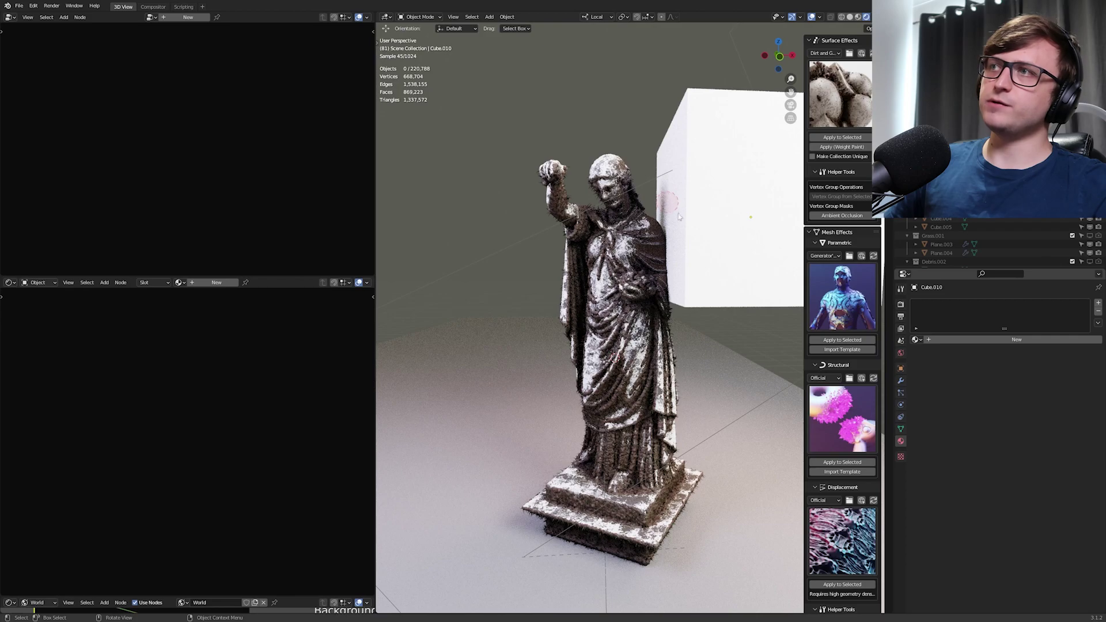
Delete the cube beside the statue and select the statue again
{"action": "left_click", "coordinate": [696, 221]}
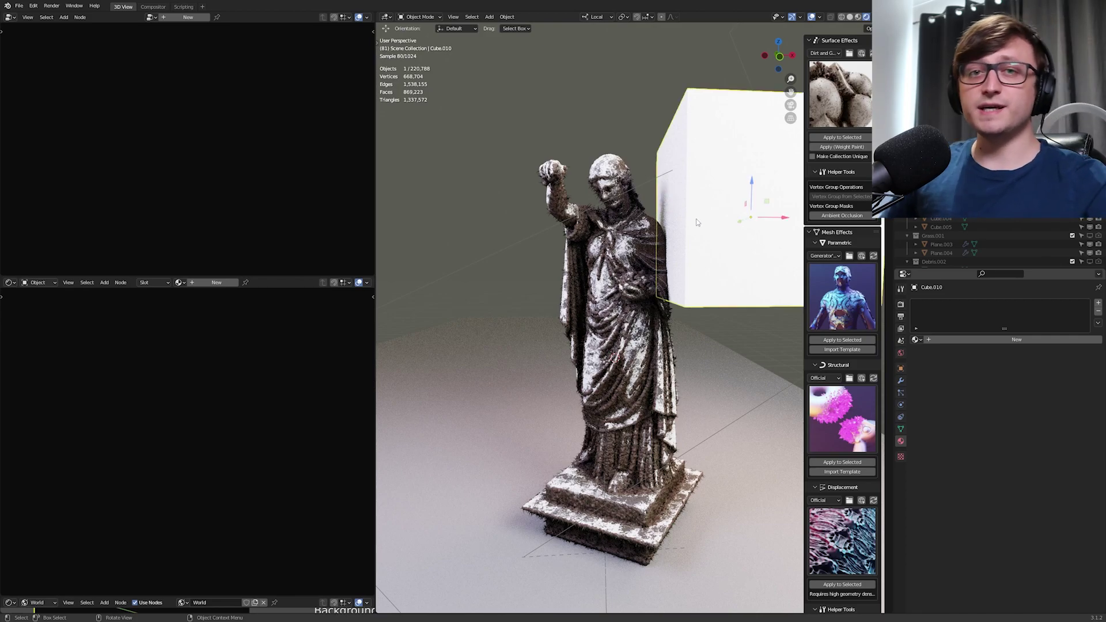
{"action": "key", "text": "Delete"}
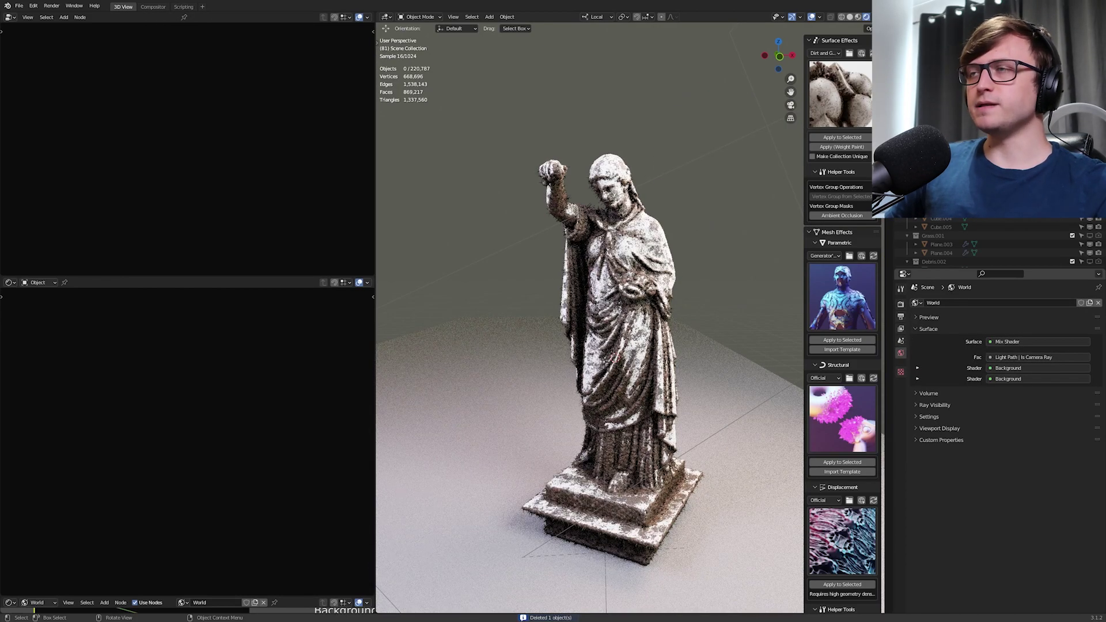
{"action": "left_click", "coordinate": [676, 265]}
Examine the statue's Ambient Occlusion Group in its vertex groups and vertex colors, and the Ambient Occlusion input of its Geometry Nodes modifier
{"action": "scroll", "coordinate": [242, 437], "scroll_direction": "down", "scroll_amount": 1}
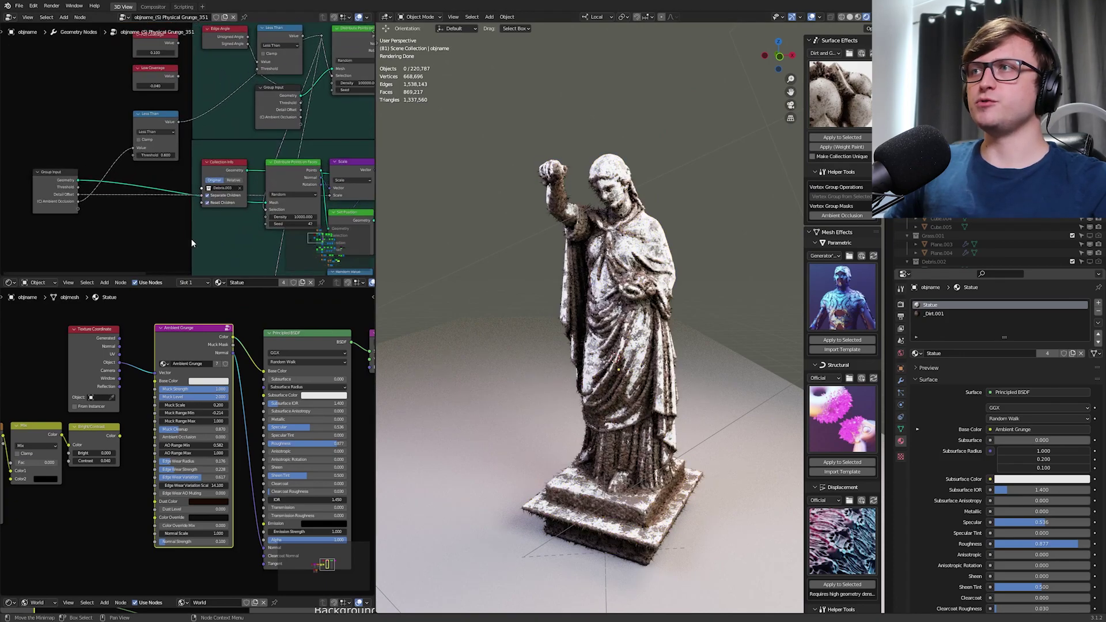
{"action": "middle_click_drag", "start_coordinate": [170, 393], "coordinate": [135, 382]}
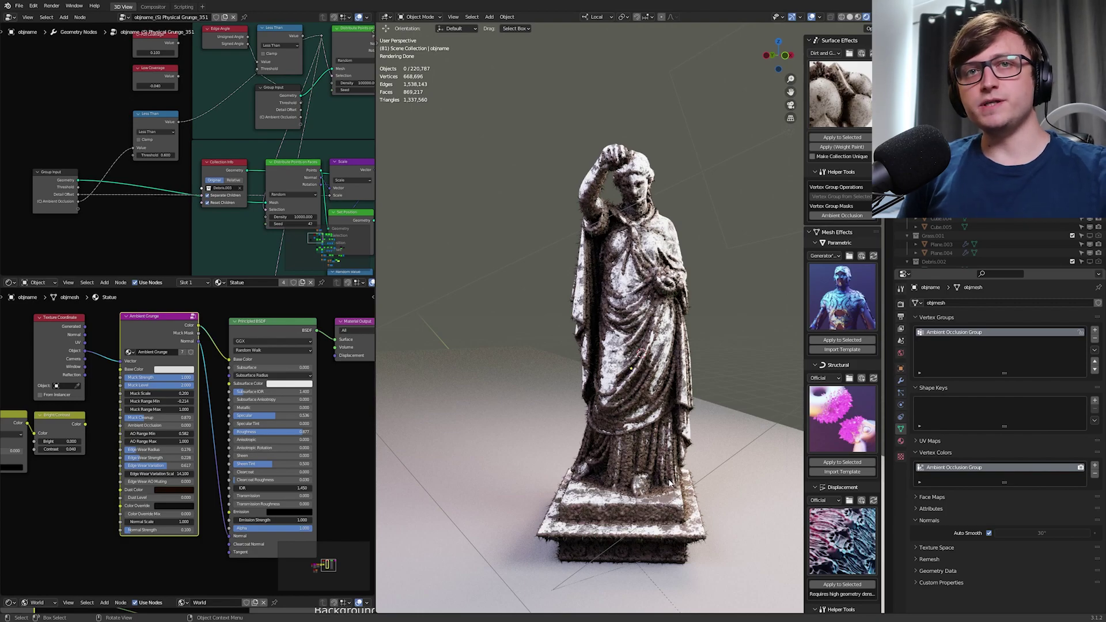
{"action": "middle_click_drag", "start_coordinate": [670, 483], "coordinate": [717, 486]}
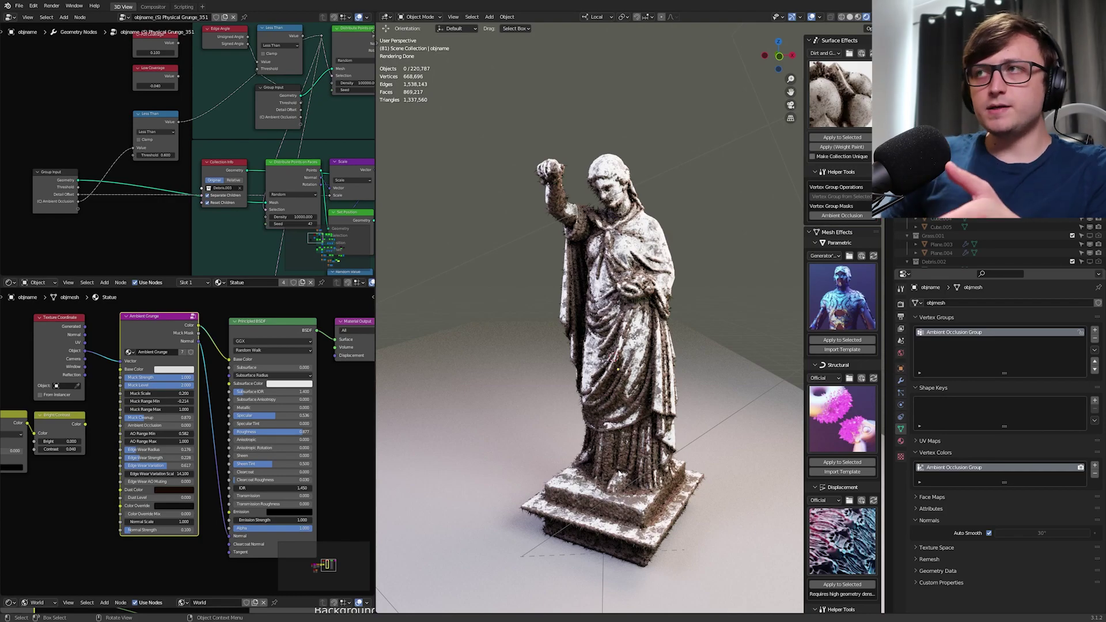
{"action": "left_click", "coordinate": [901, 381]}
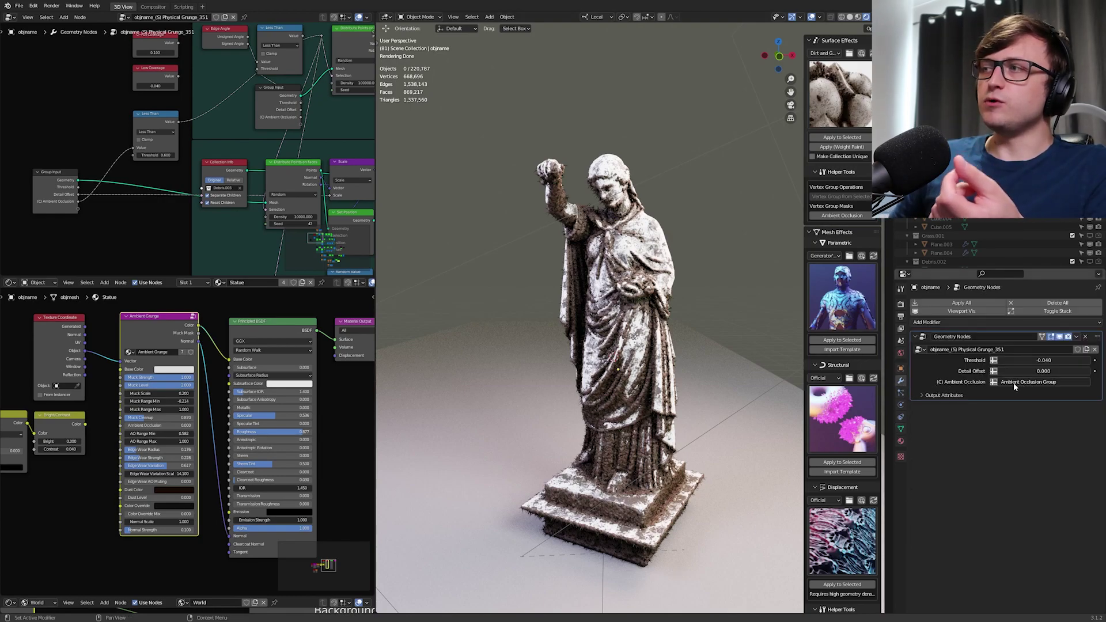
{"action": "left_click", "coordinate": [901, 428]}
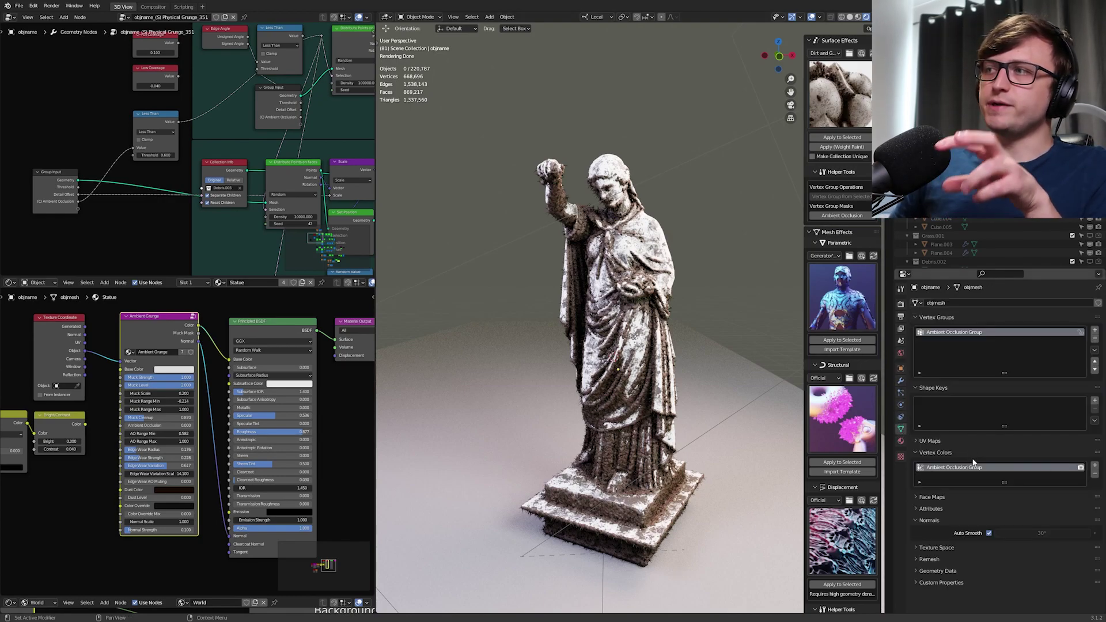
{"action": "left_click", "coordinate": [901, 381]}
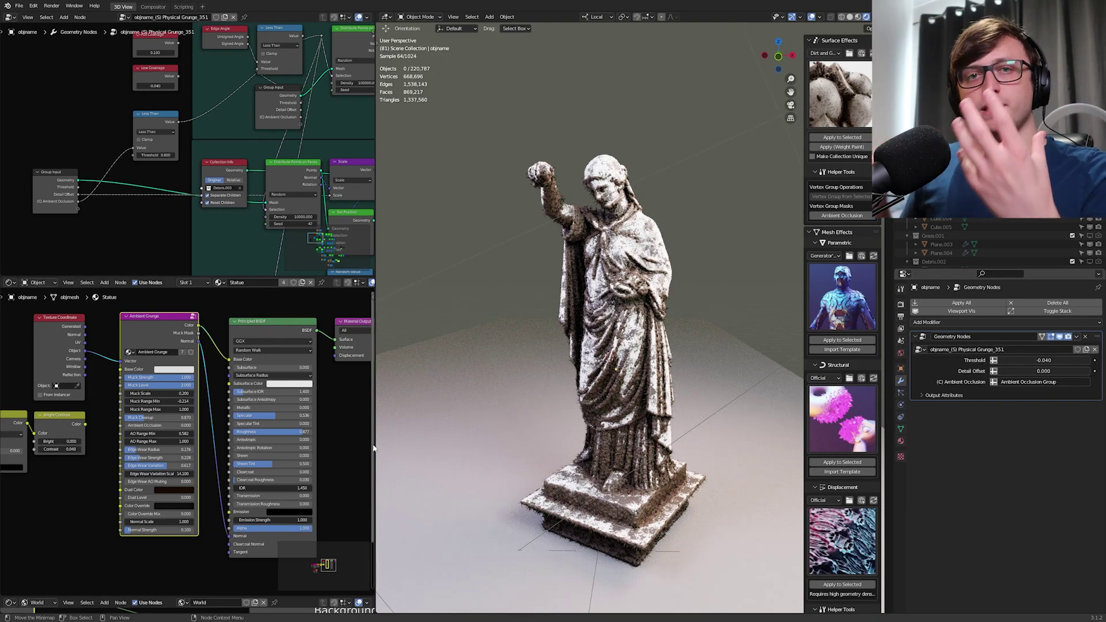
{"action": "scroll", "coordinate": [350, 426], "scroll_direction": "down", "scroll_amount": 1}
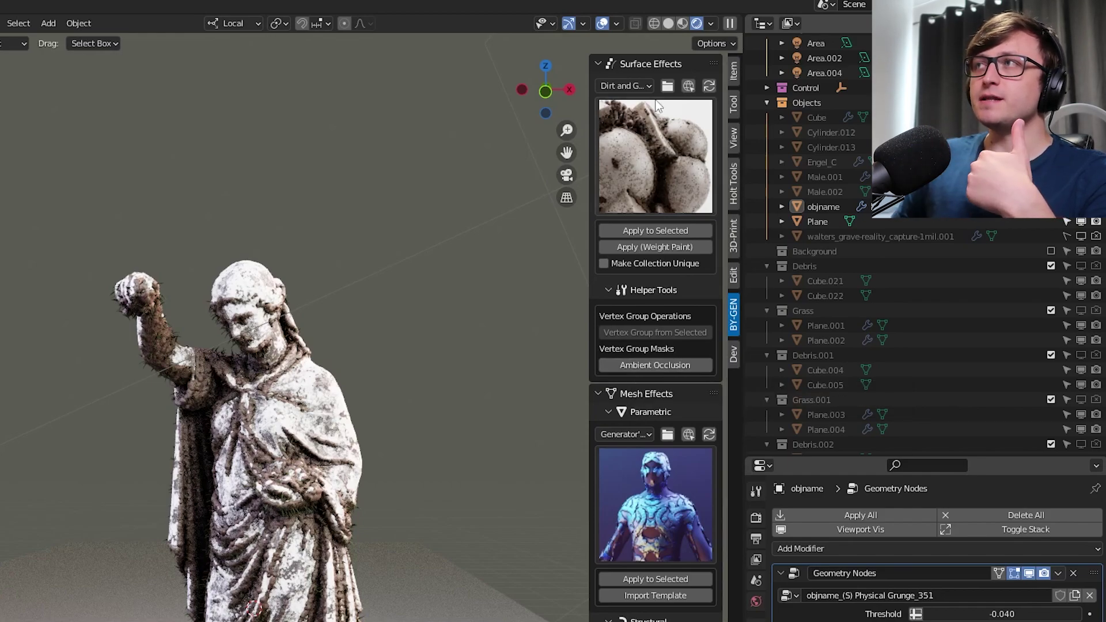
Keep the Dirt and Grunge category for the surface effects and open its effect previews
{"action": "left_click", "coordinate": [630, 84]}
{"action": "left_click", "coordinate": [631, 103]}
{"action": "left_click", "coordinate": [641, 157]}
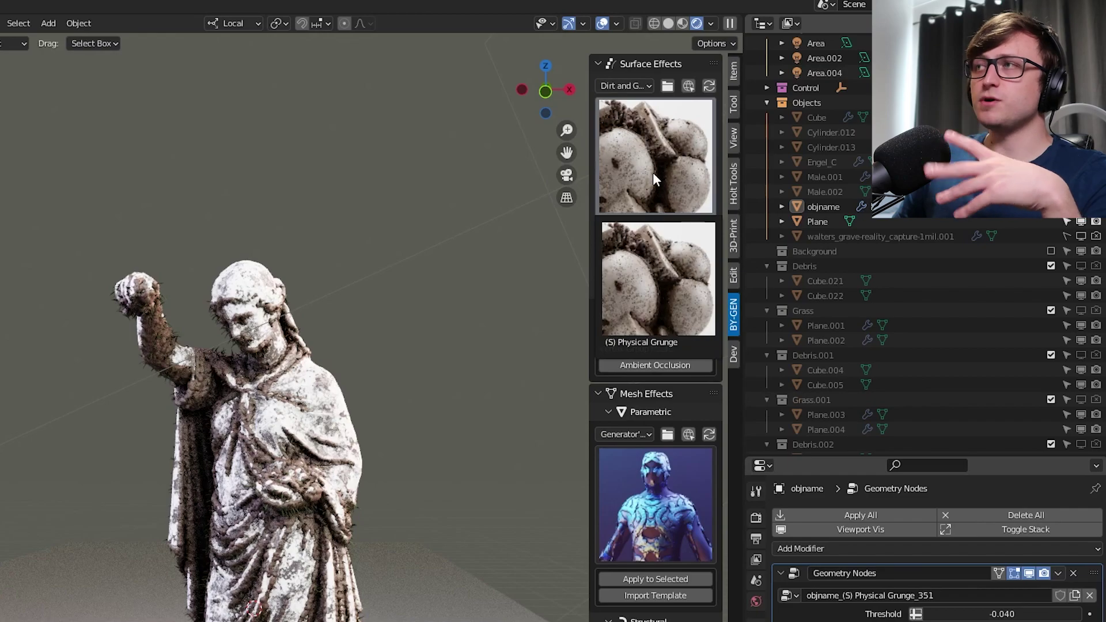